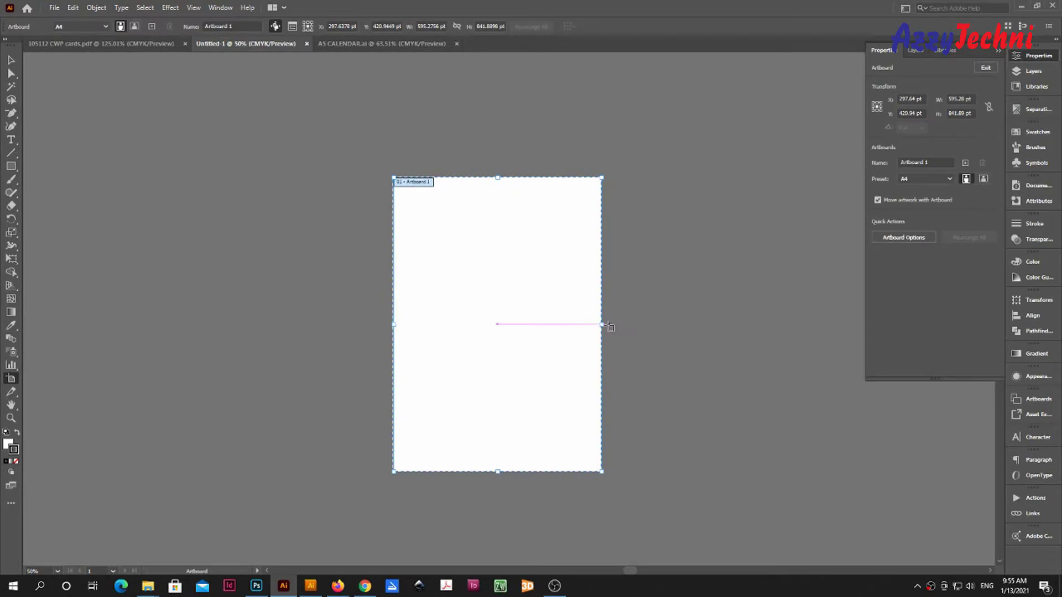
Enlarge the artboard symmetrically about its centre to about 1465 pt wide and almost as tall, making it nearly square.
left_click_drag(604, 326, 754, 325)
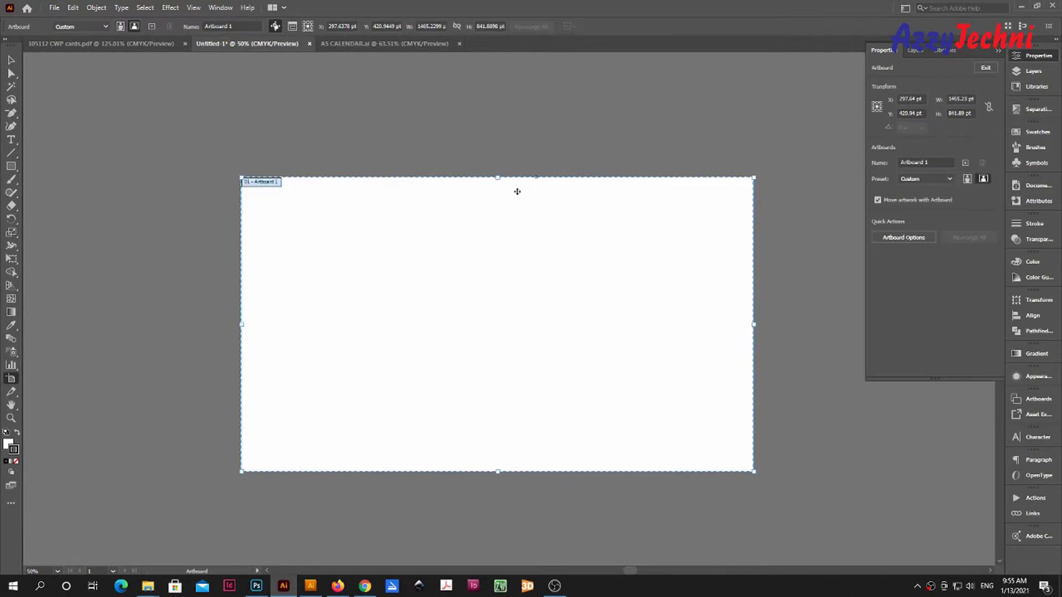
left_click_drag(500, 179, 498, 87)
key("Escape")
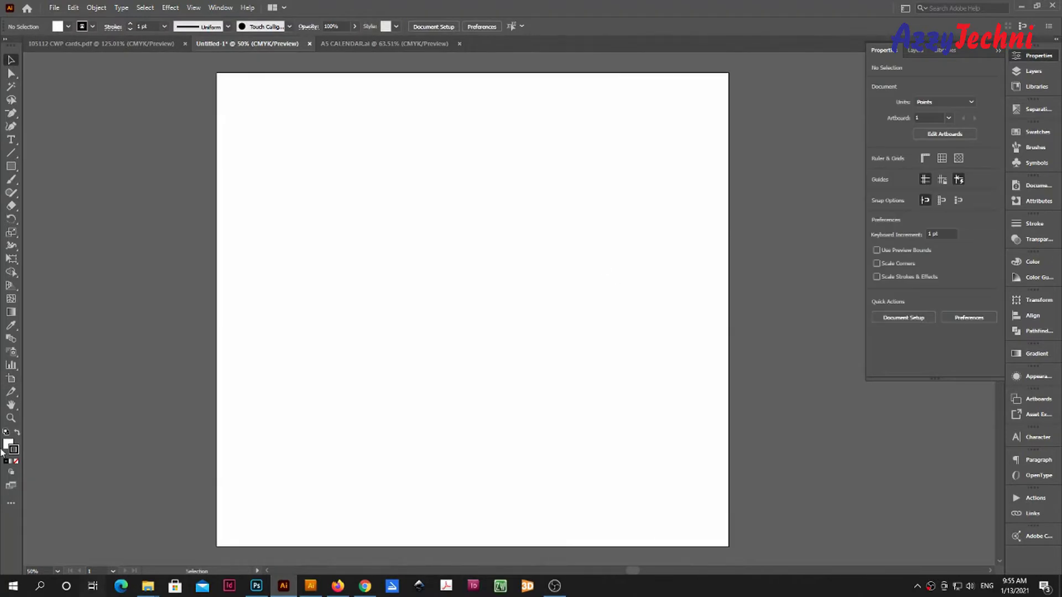
Choose the Rectangle tool and set the document units to Centimeters.
left_click(17, 165)
left_click(475, 271)
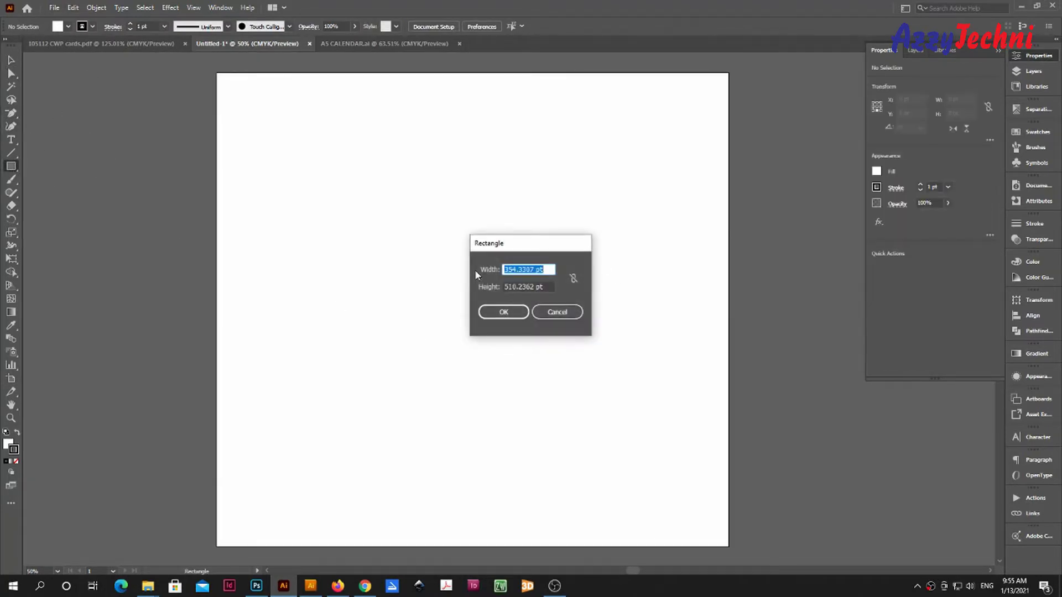
key("Escape")
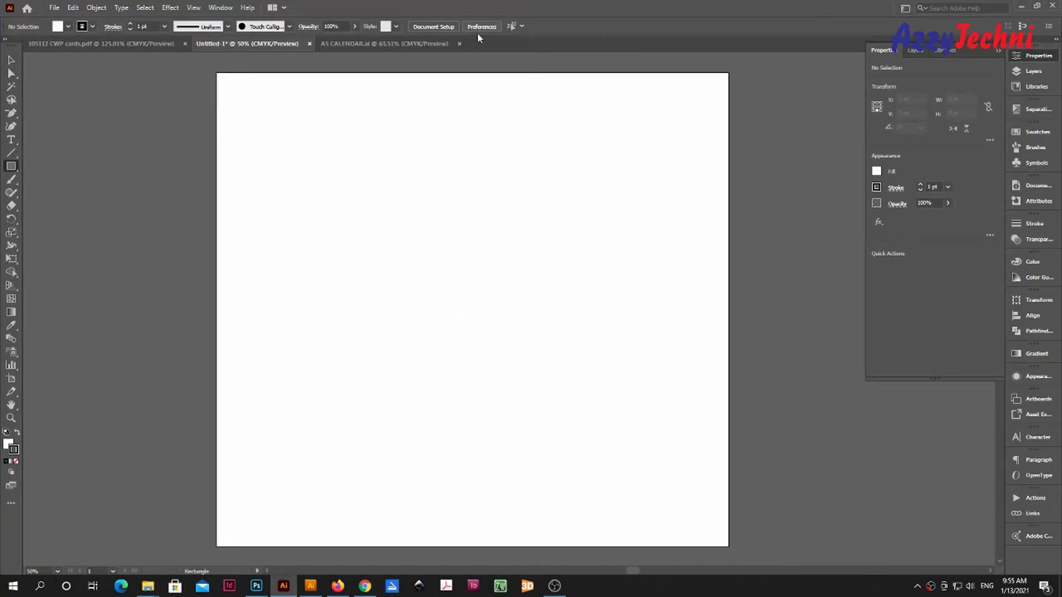
left_click(434, 27)
left_click(469, 201)
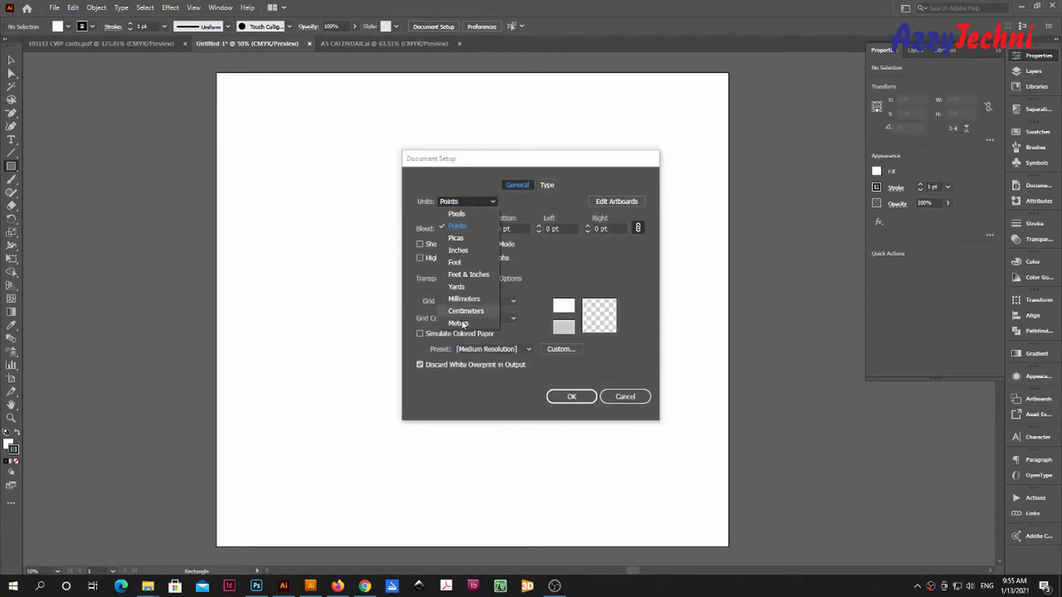
left_click(477, 326)
left_click(571, 396)
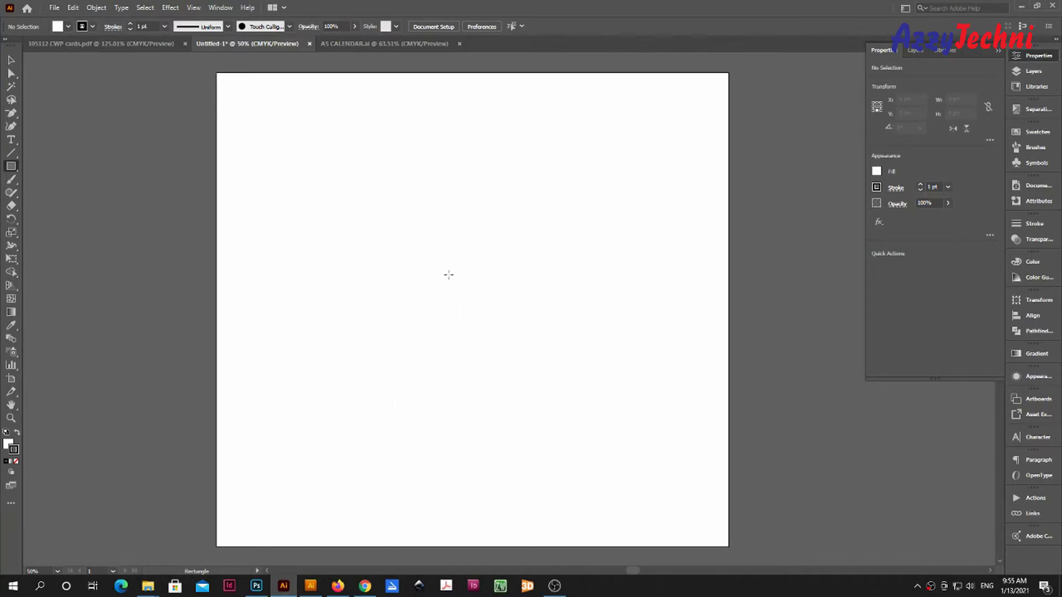
Create a rectangle 20 cm wide and 15 cm high and move it near the middle of the artboard.
left_click(460, 255)
type("20")
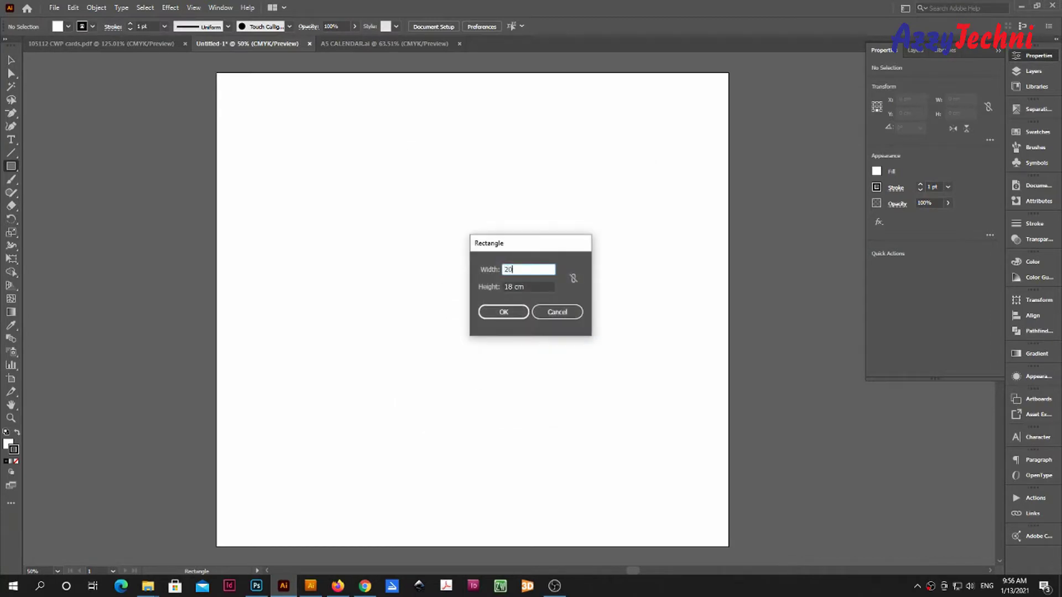
key("Tab")
type("15")
key("Return")
key("v")
left_click_drag(600, 297, 519, 276)
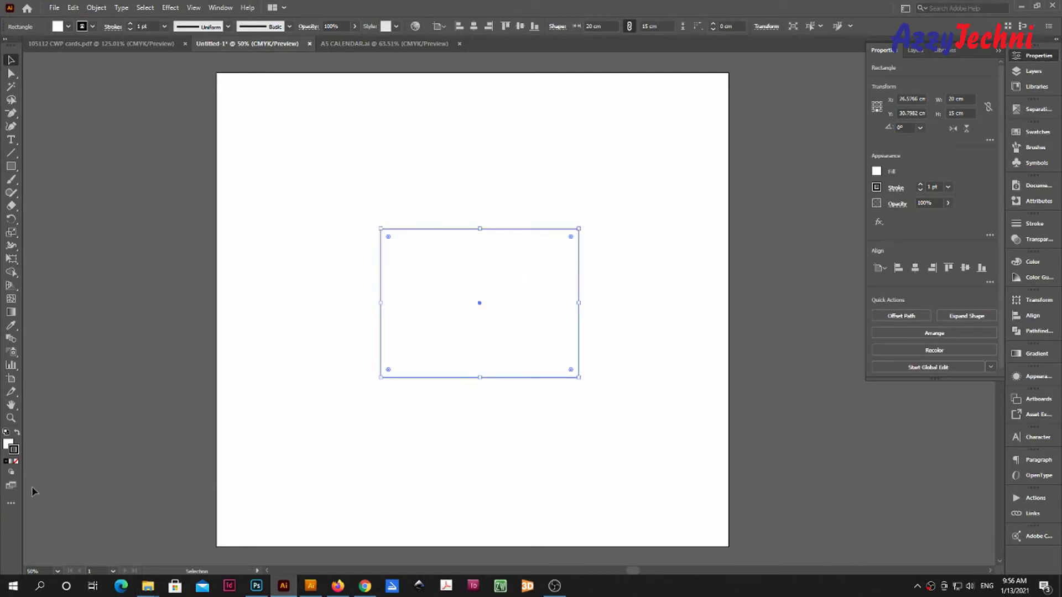
Remove the rectangle's fill and give it a 2 pt red stroke.
left_click(16, 461)
left_click_drag(149, 27, 101, 27)
key("Return")
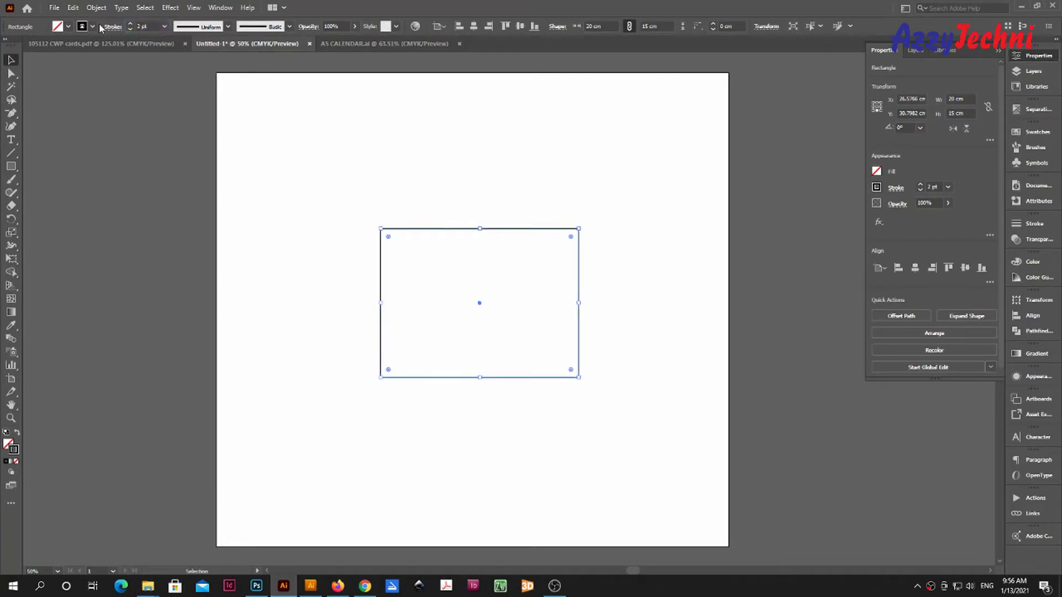
left_click(1039, 132)
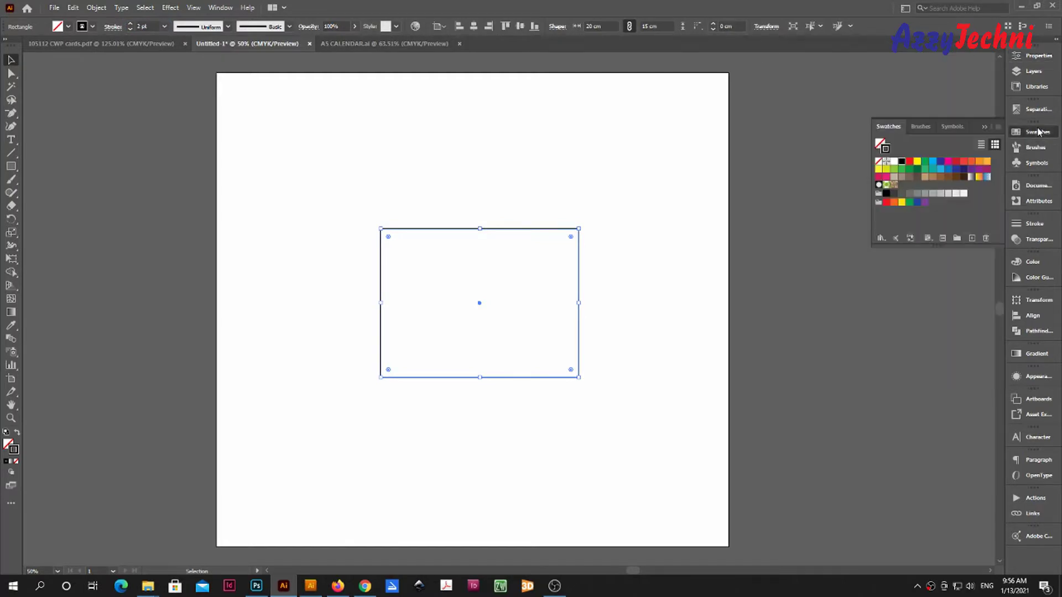
left_click(910, 161)
left_click(647, 263)
Centre the red rectangle horizontally and vertically on the artboard.
left_click_drag(647, 262, 508, 275)
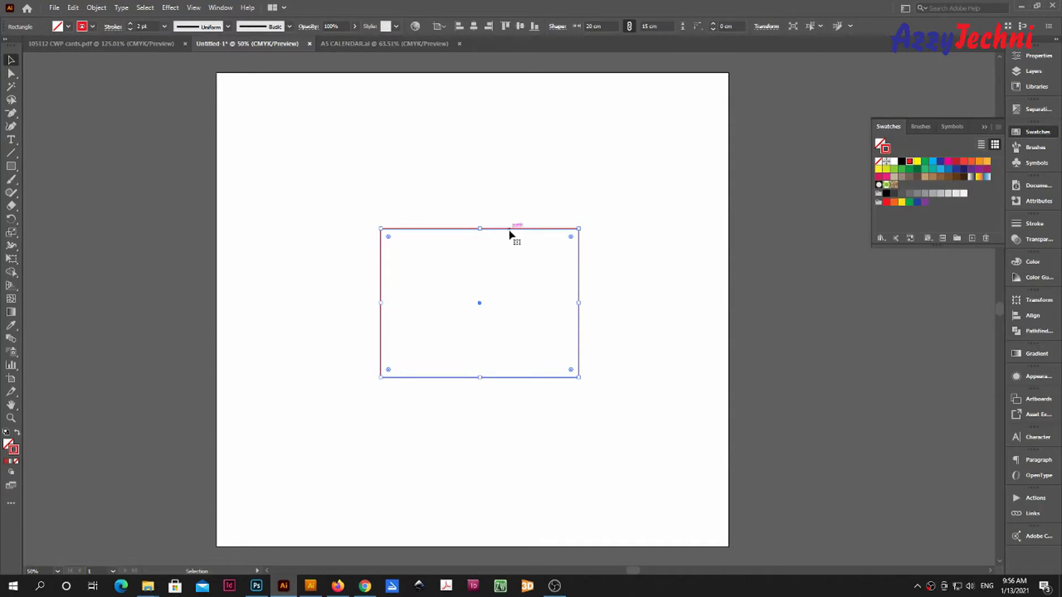
left_click_drag(508, 237, 504, 247)
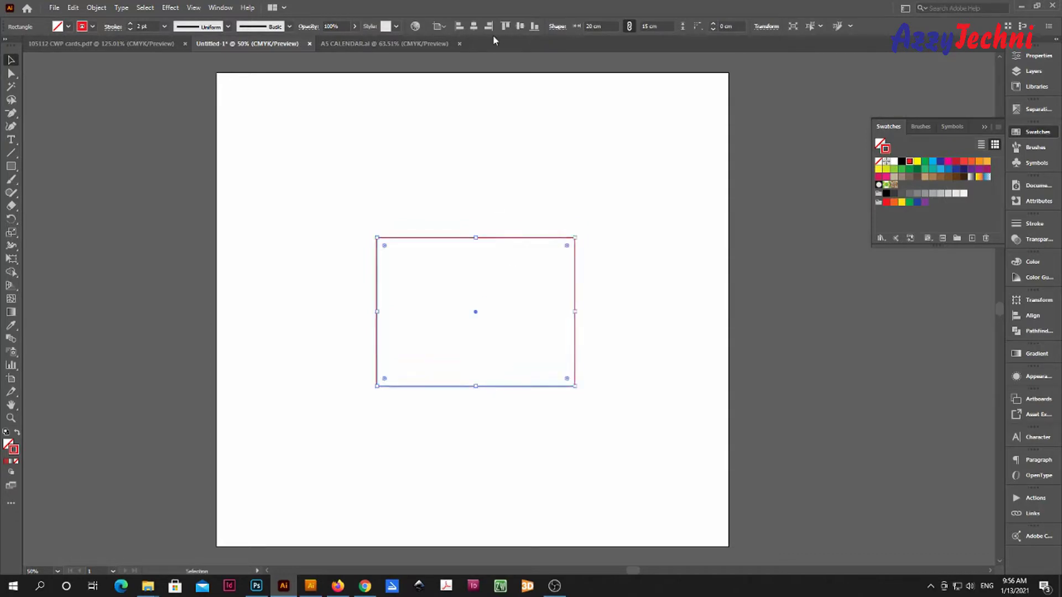
left_click(473, 28)
left_click(520, 26)
left_click(678, 260)
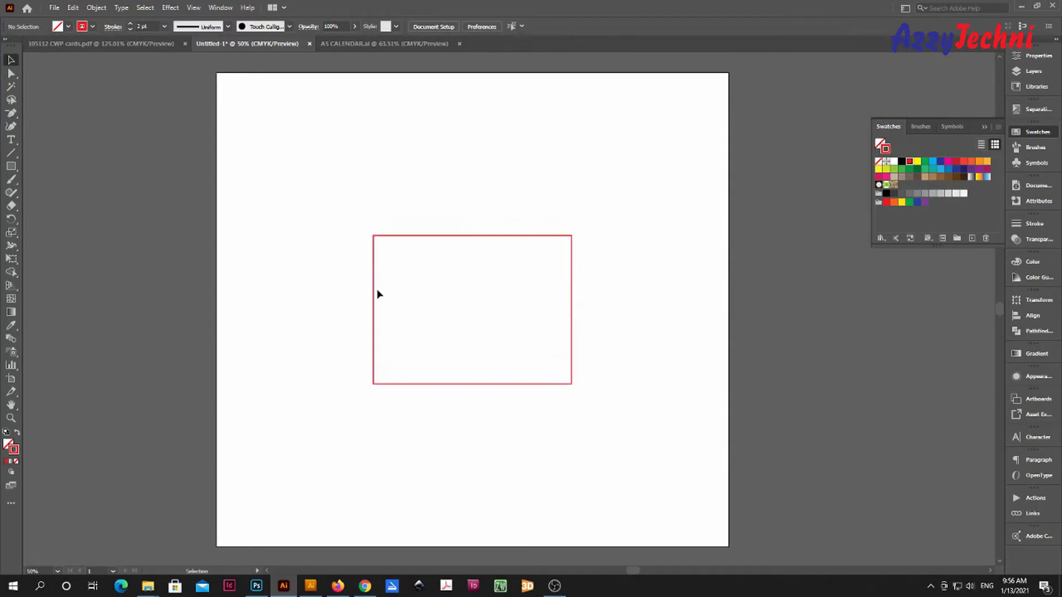
Duplicate the main rectangle flush against its right edge and set the copy's width to 6 cm, keeping the shared edge fixed.
left_click_drag(373, 293, 571, 296)
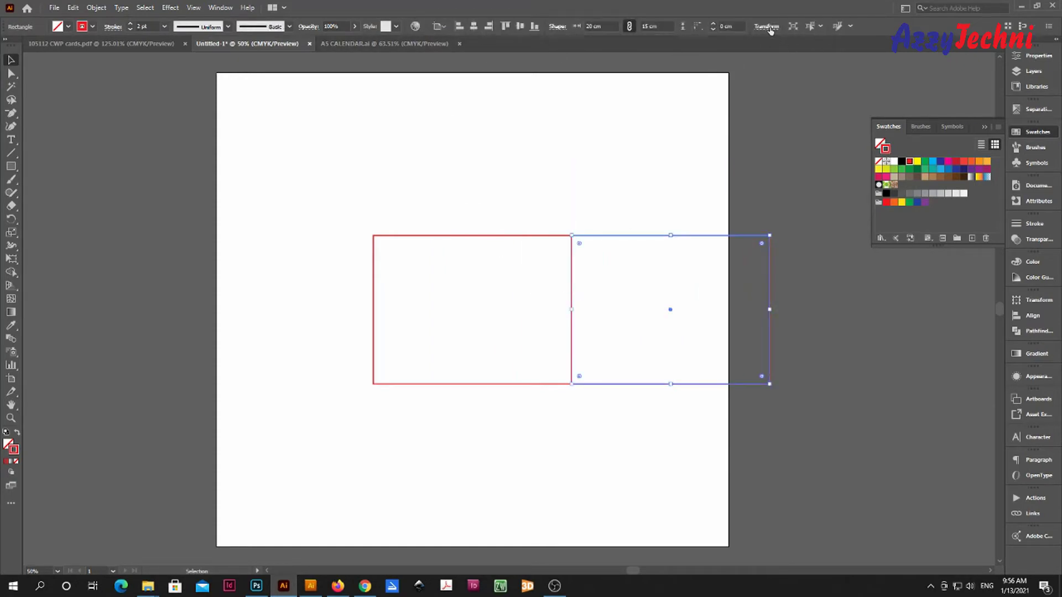
left_click(770, 27)
left_click(656, 50)
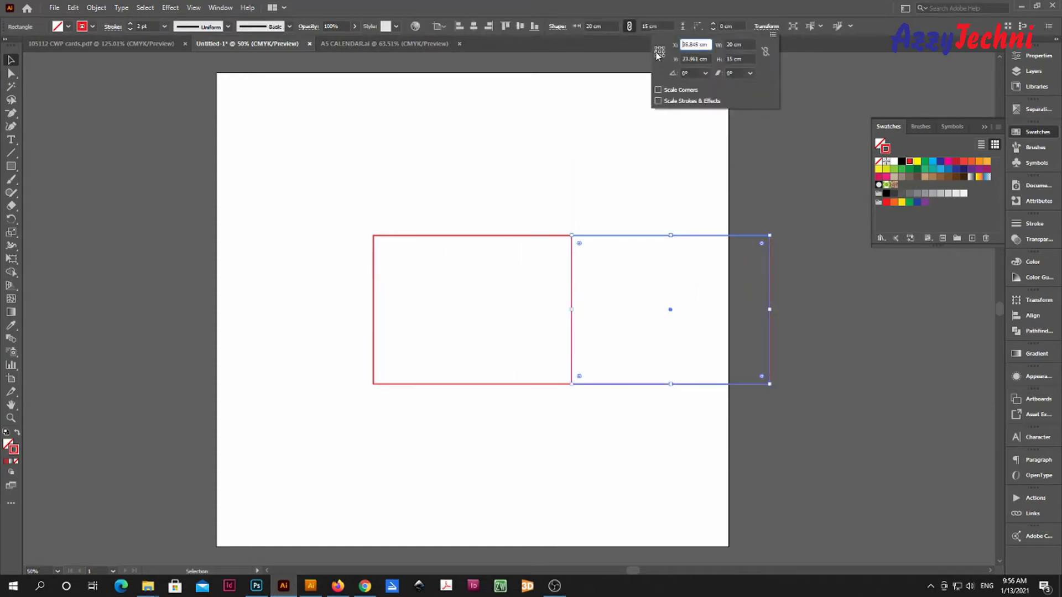
double_click(730, 45)
type("6")
key("Return")
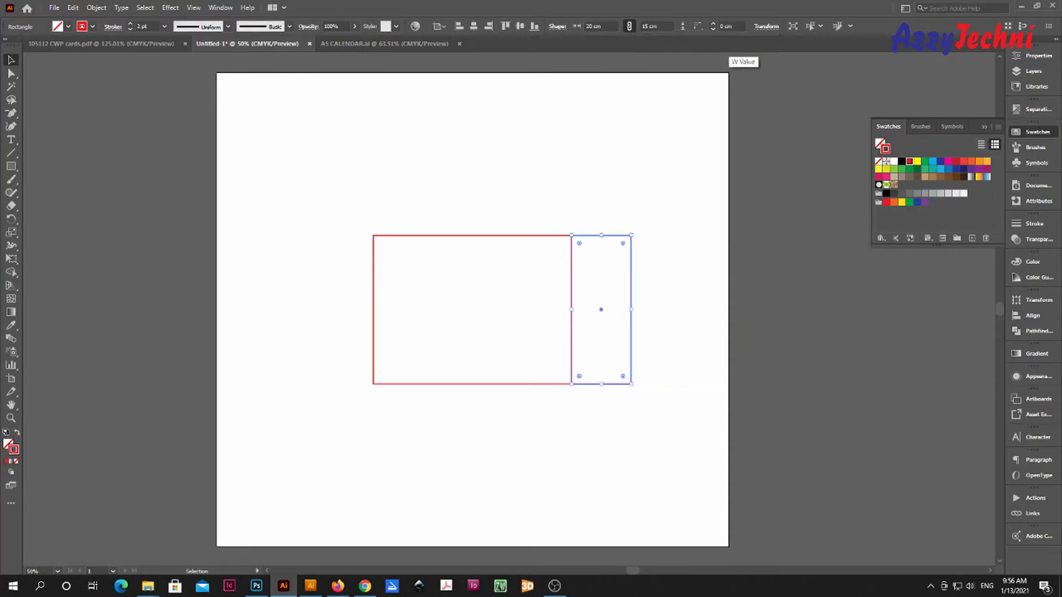
left_click(638, 198)
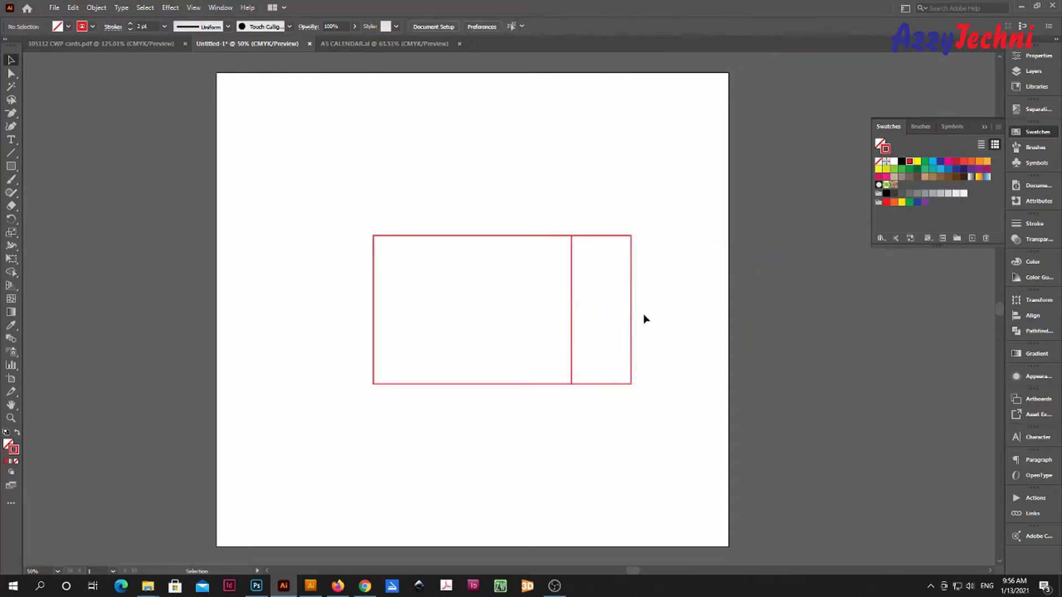
Duplicate the main rectangle flush above its top edge and set the copy's height to 6 cm, keeping the shared edge fixed.
left_click_drag(494, 385, 503, 235)
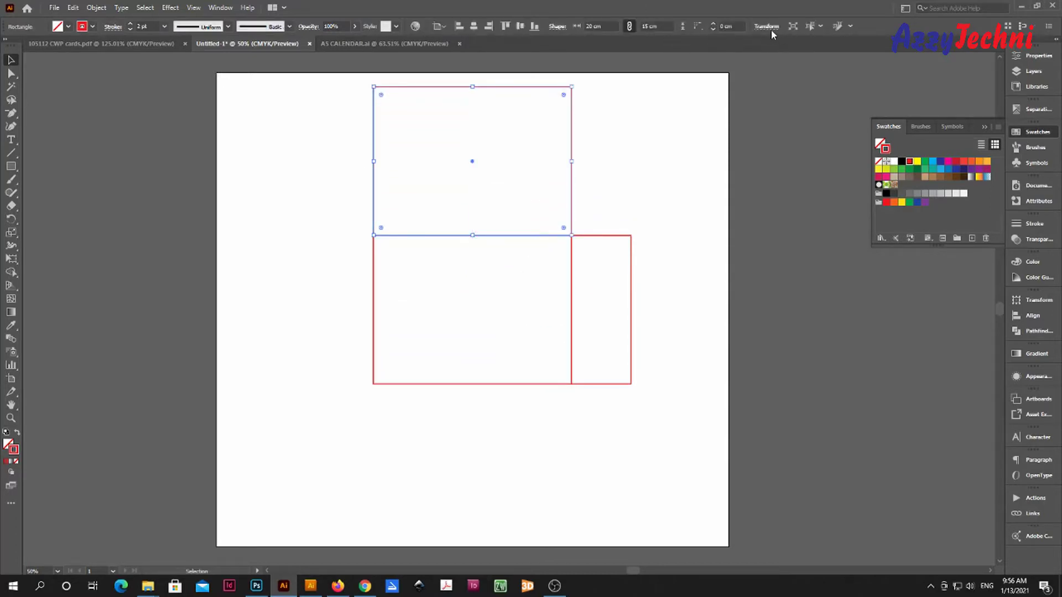
left_click(766, 26)
left_click(659, 52)
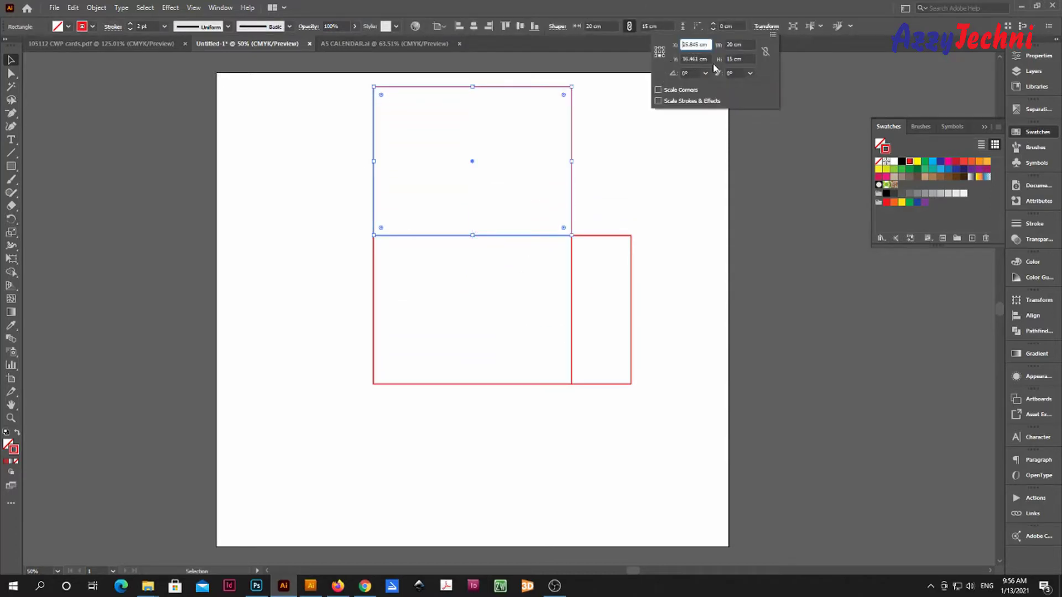
left_click(740, 57)
type("6")
key("Return")
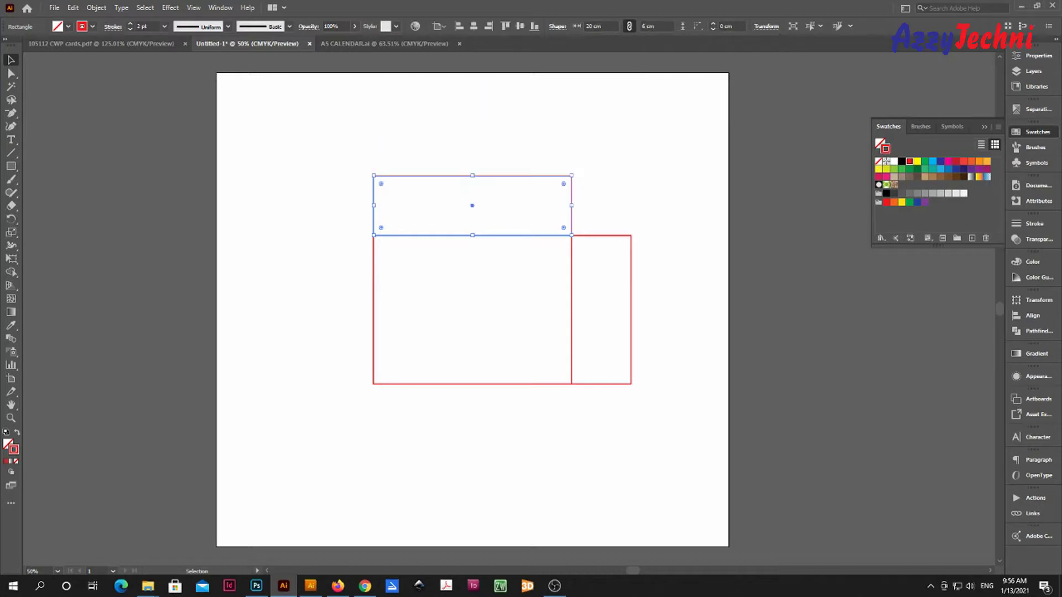
left_click(722, 326)
Add two more copies of the 6 cm side panel in a row to its right, each flush with the previous panel.
left_click_drag(706, 330, 692, 386)
left_click_drag(617, 360, 678, 363)
key("ctrl+d")
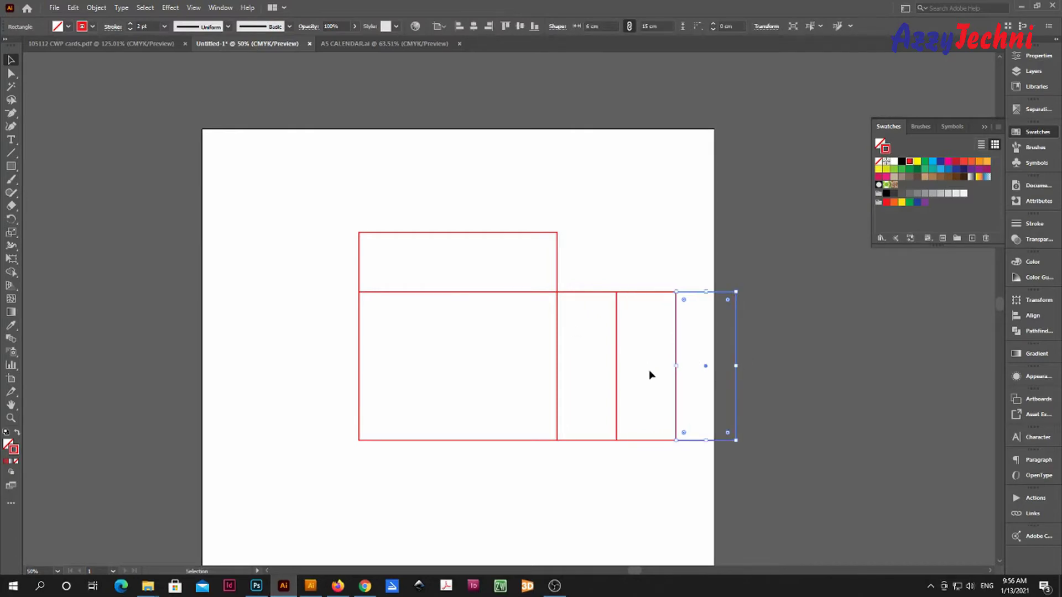
Narrow the outermost right panel to a 1.8 cm wide glue flap, keeping its inner edge fixed.
left_click(766, 27)
left_click(656, 50)
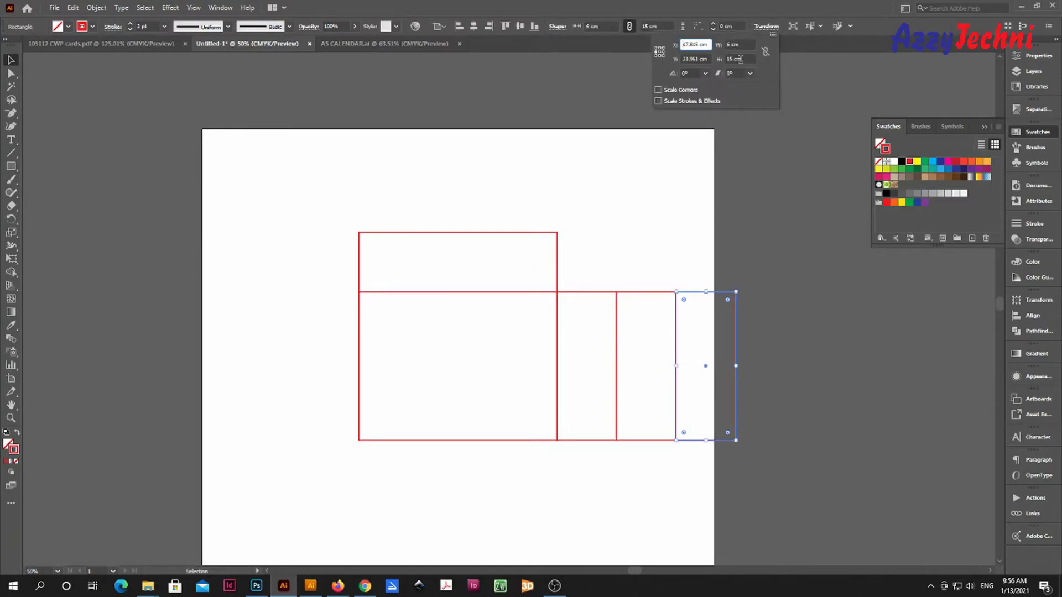
left_click(727, 45)
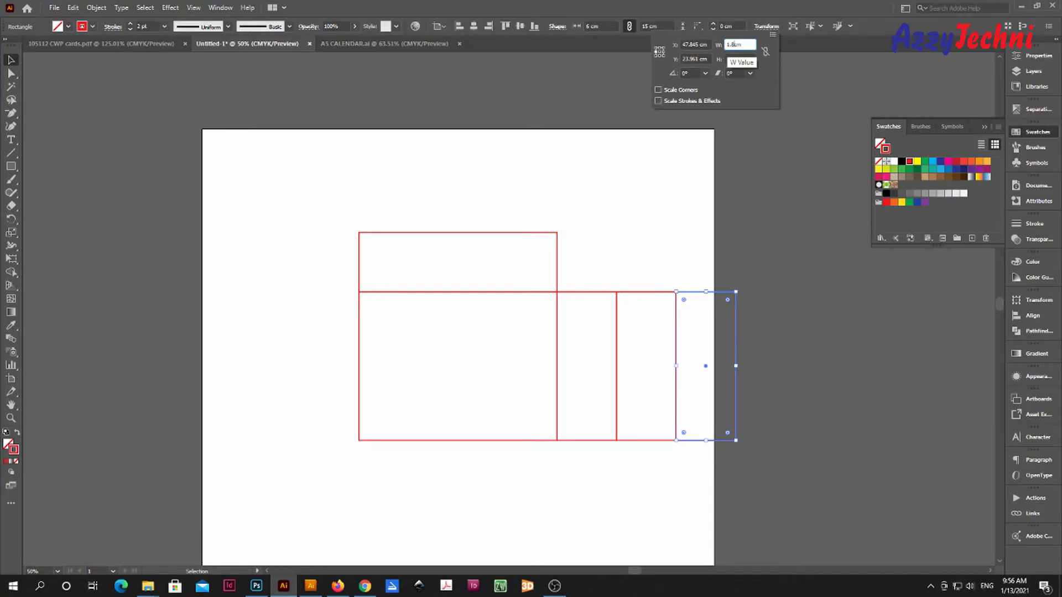
key("Return")
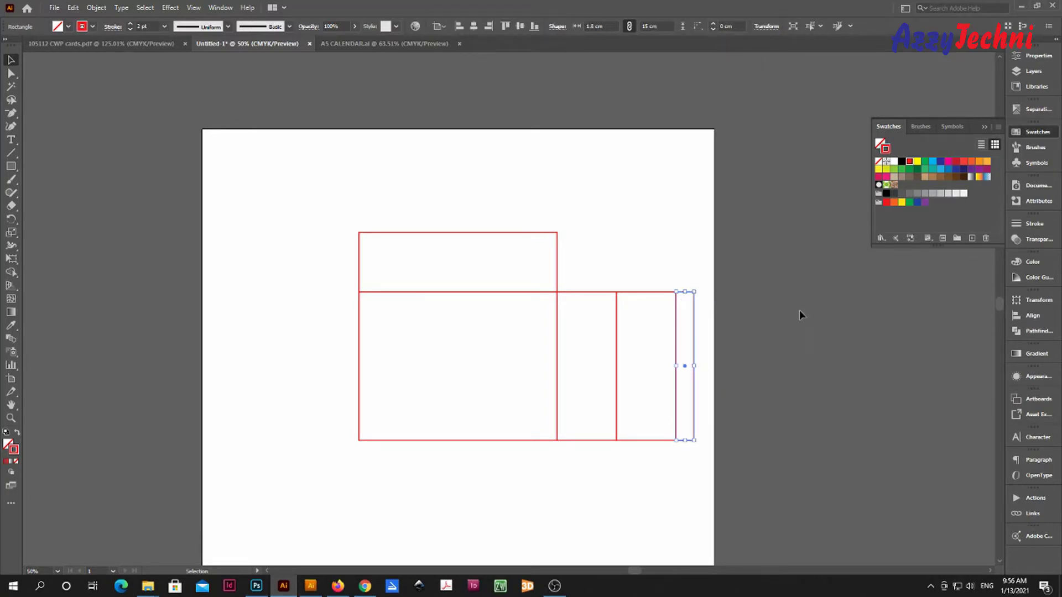
left_click(793, 352)
Move the upper outer corner point of the glue flap down by 1 cm, with no horizontal shift.
key("z")
left_click_drag(697, 357, 797, 406)
left_click(12, 73)
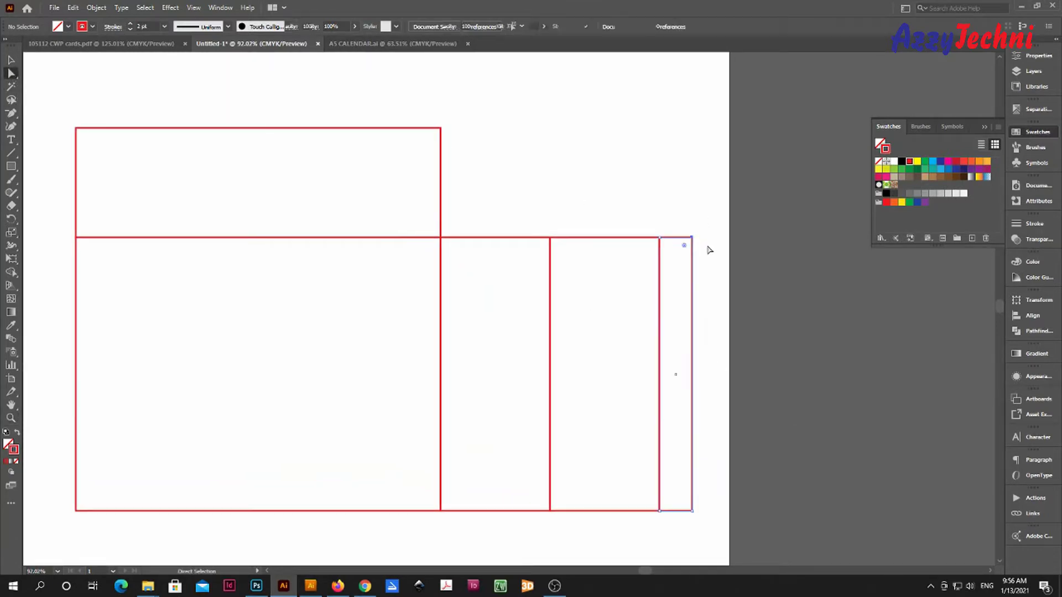
left_click_drag(710, 250, 710, 250)
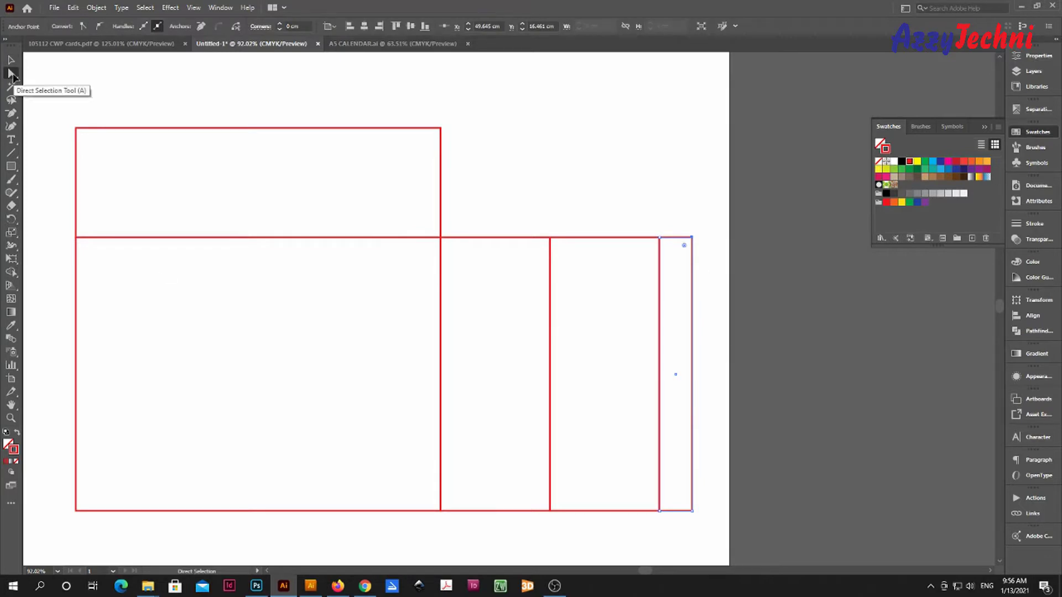
double_click(12, 75)
type("0")
key("Tab")
type("1")
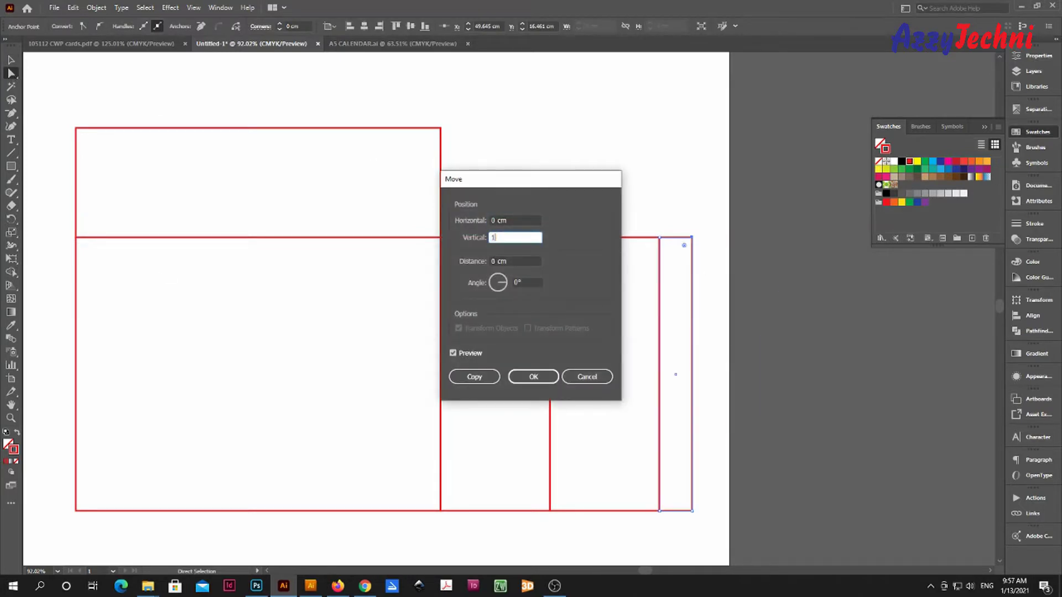
key("Return")
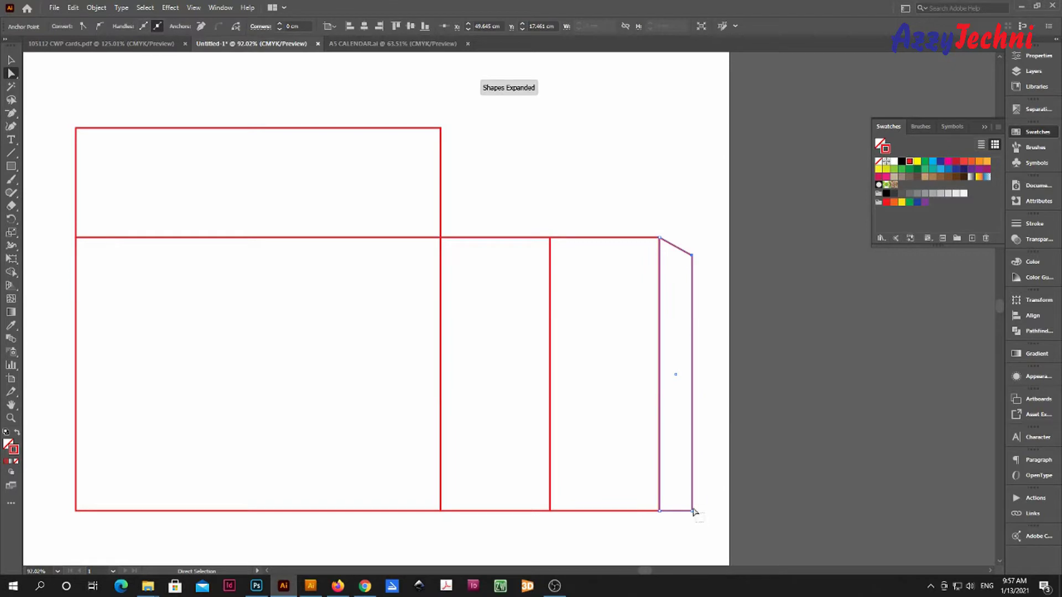
Move the lower outer corner point of the glue flap up by 1 cm to mirror the upper taper.
key("Return")
key("Tab")
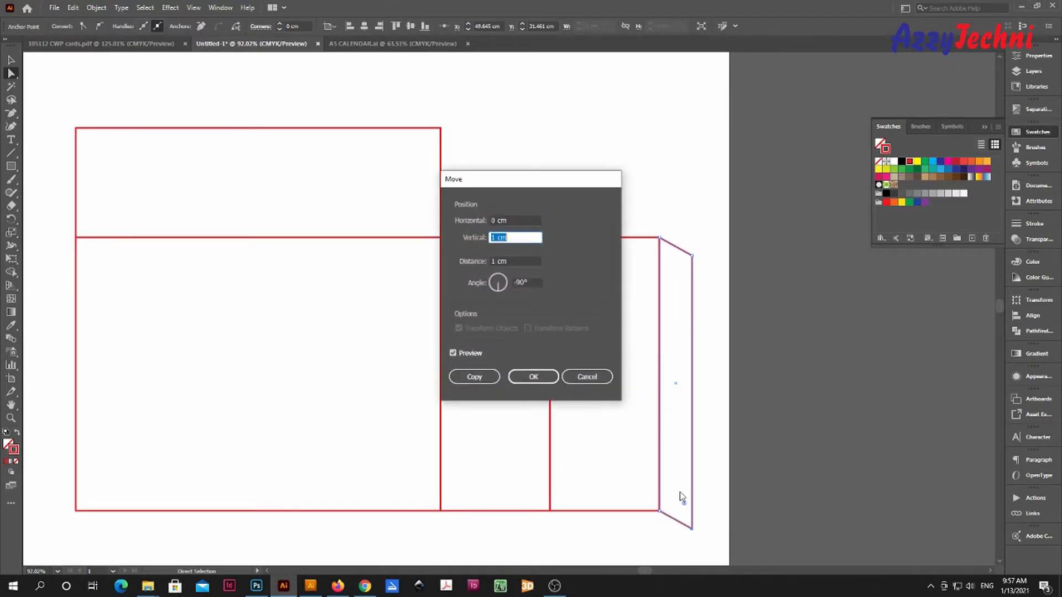
key("Return")
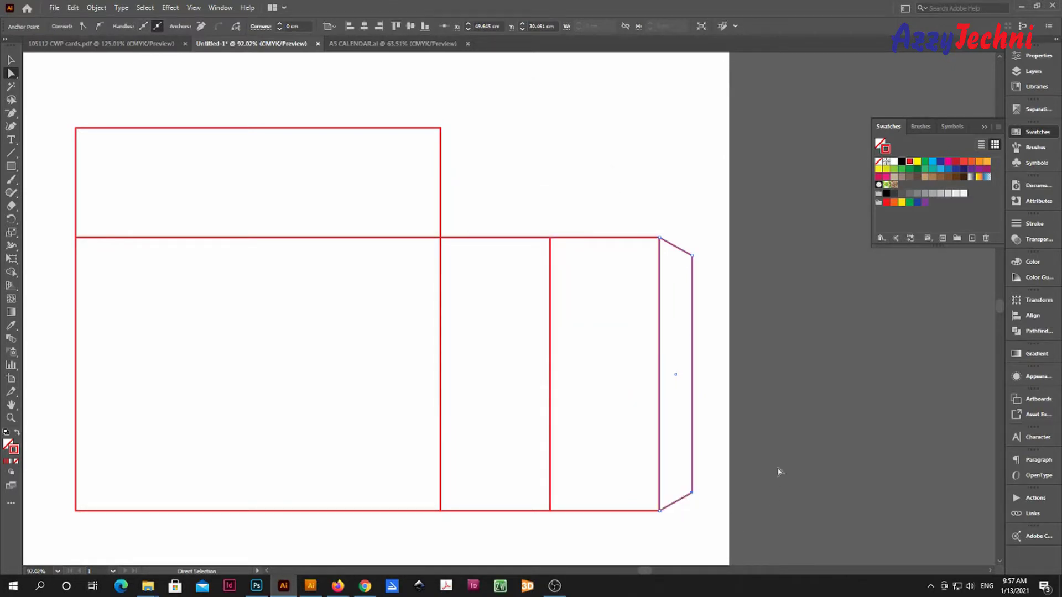
left_click(779, 471)
Select the two side panels and the glue flap and duplicate them to the left side of the main panel.
key("v")
key("ctrl+minus")
key("ctrl+minus")
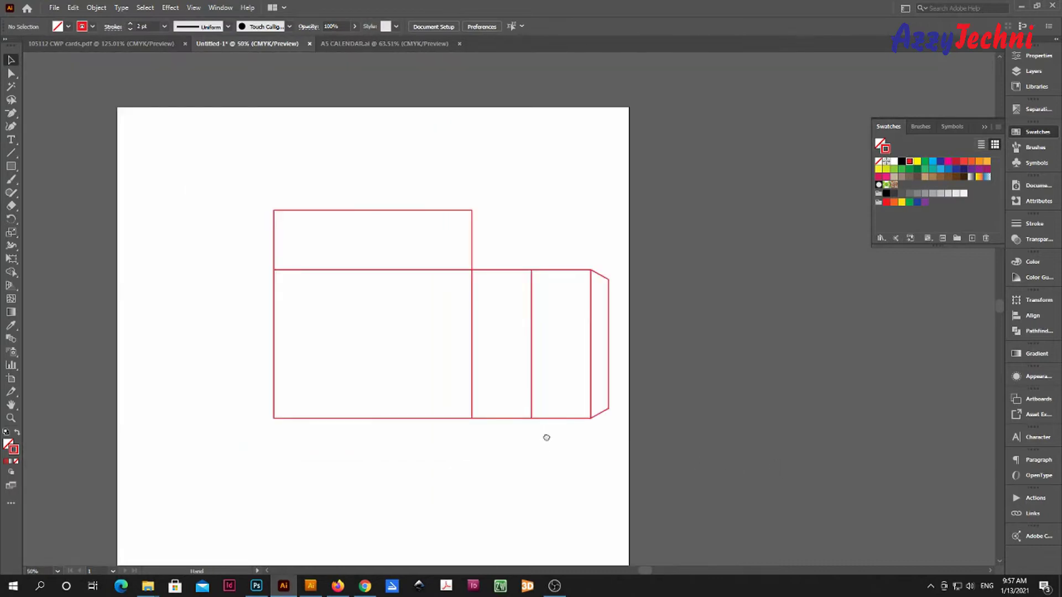
left_click_drag(535, 442, 613, 421)
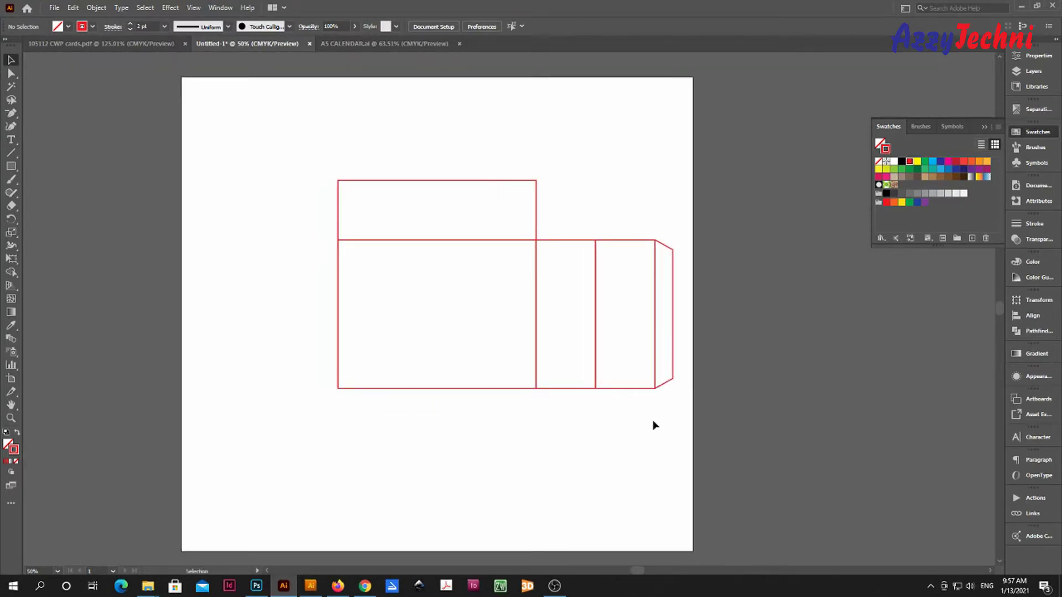
left_click_drag(636, 366, 578, 306)
left_click_drag(673, 332, 339, 341)
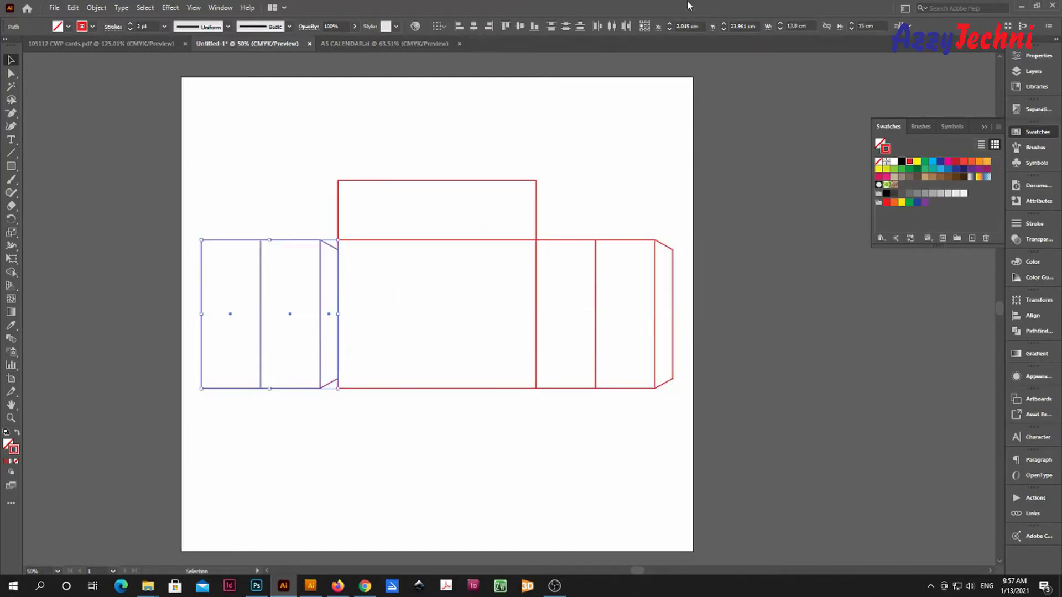
Flip the copied side panels and flap horizontally and attach them flush to the main panel's left edge.
left_click(1037, 55)
left_click(954, 129)
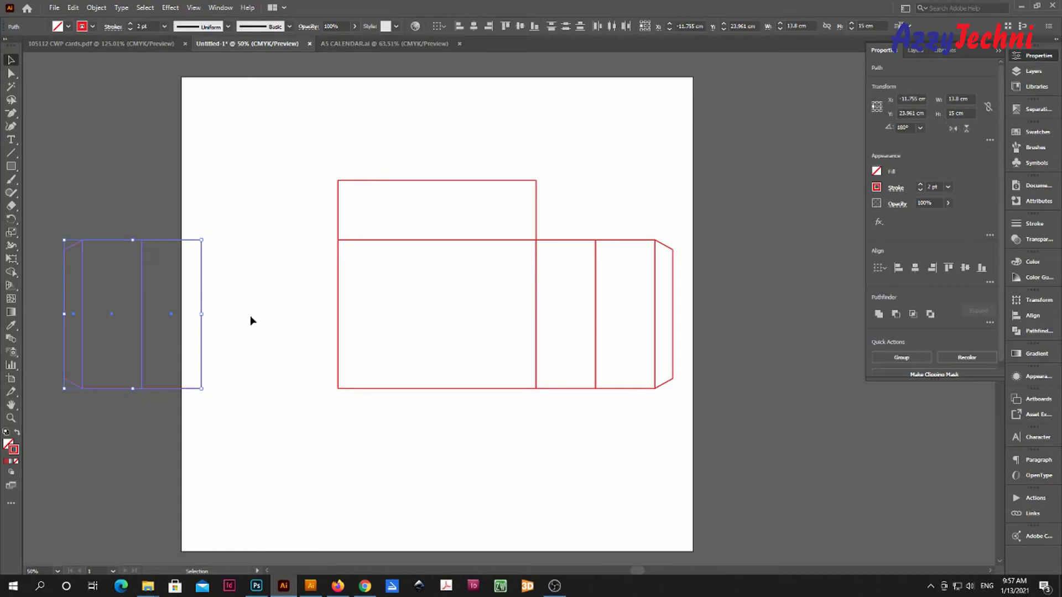
left_click_drag(201, 326, 338, 333)
key("space")
mouse_move(427, 310)
left_mouse_down()
mouse_move(437, 365)
mouse_move(436, 261)
mouse_move(436, 323)
left_mouse_up()
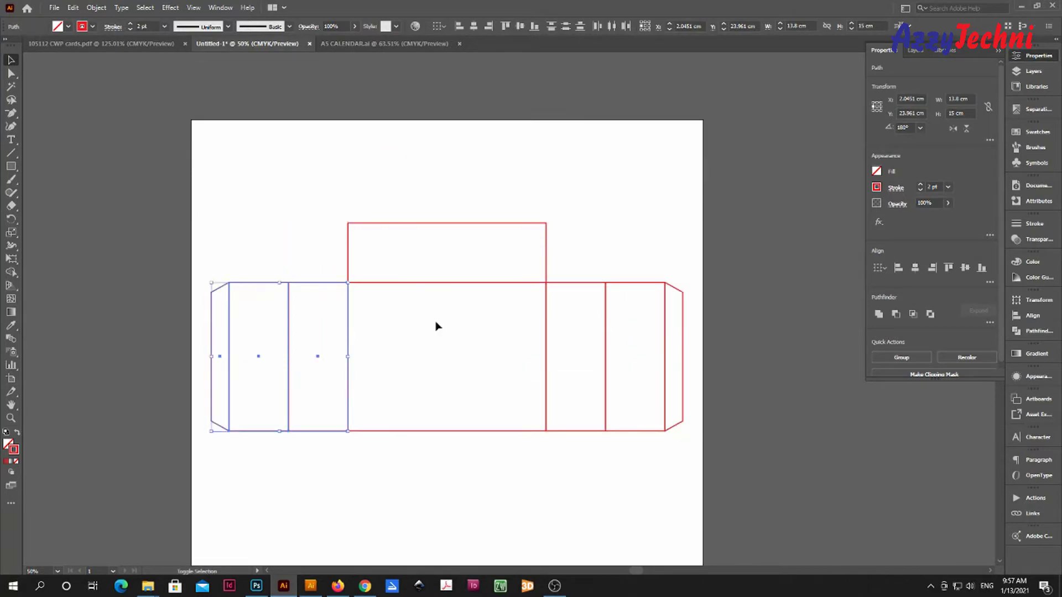
Enlarge the artboard by extending its upper edge upward, making room above the box layout.
key("shift+o")
left_click_drag(449, 120, 451, 90)
key("v")
Stack two copies of the upper 20 × 6 cm panel above it and set the topmost copy's height to 1.8 cm.
left_click(573, 131)
left_click_drag(547, 264, 557, 207)
key("ctrl+d")
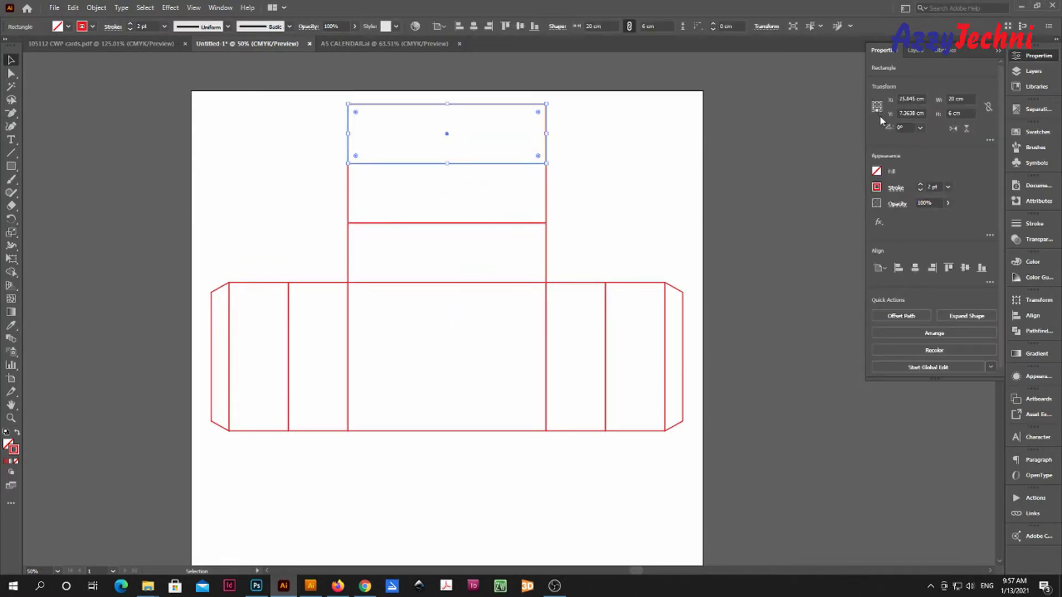
left_click(969, 114)
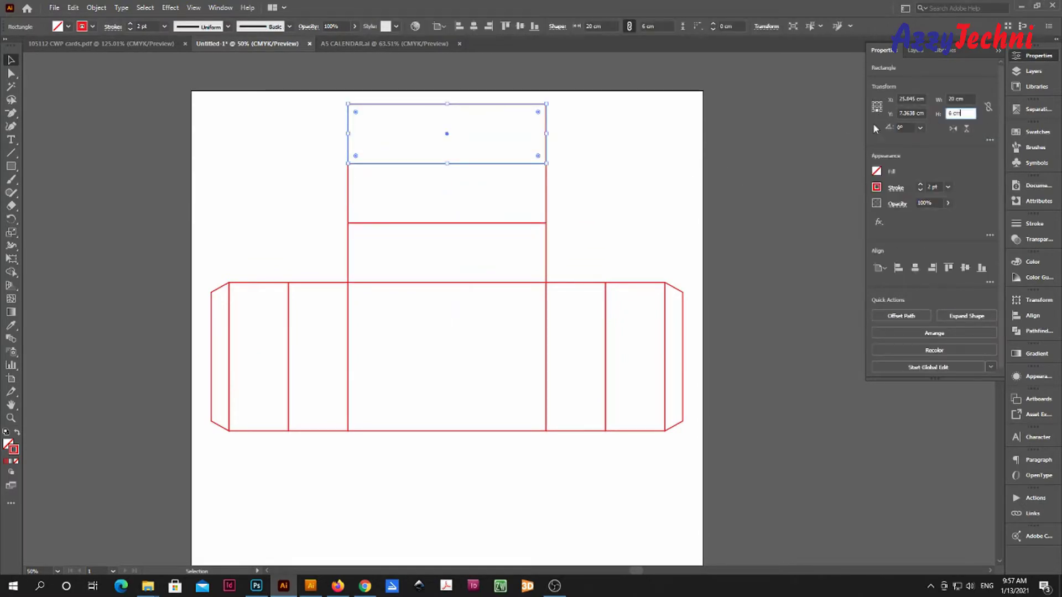
type("1.8")
key("Return")
left_click(738, 184)
Move the upper-left corner point of the 1.8 cm top flap inward by 1 cm, with no vertical shift.
key("z")
left_click(448, 110)
left_click_drag(490, 150, 561, 227)
key("a")
left_click_drag(237, 163, 284, 190)
key("Return")
type("1")
key("Tab")
type("0")
key("Return")
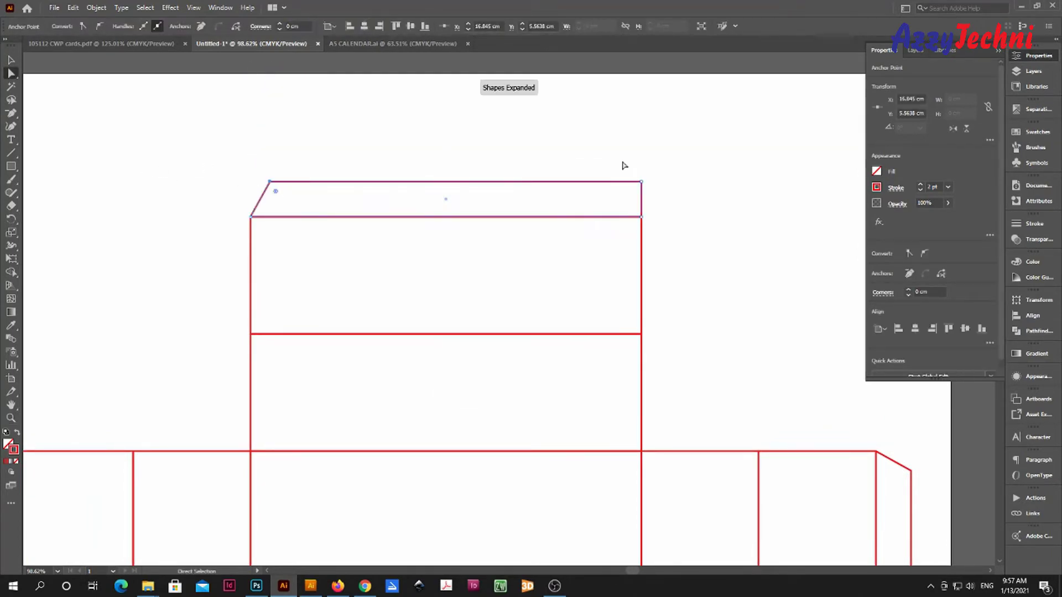
Move the upper-right corner point of the top flap inward by 1 cm horizontally to match the left taper.
key("Return")
type("0")
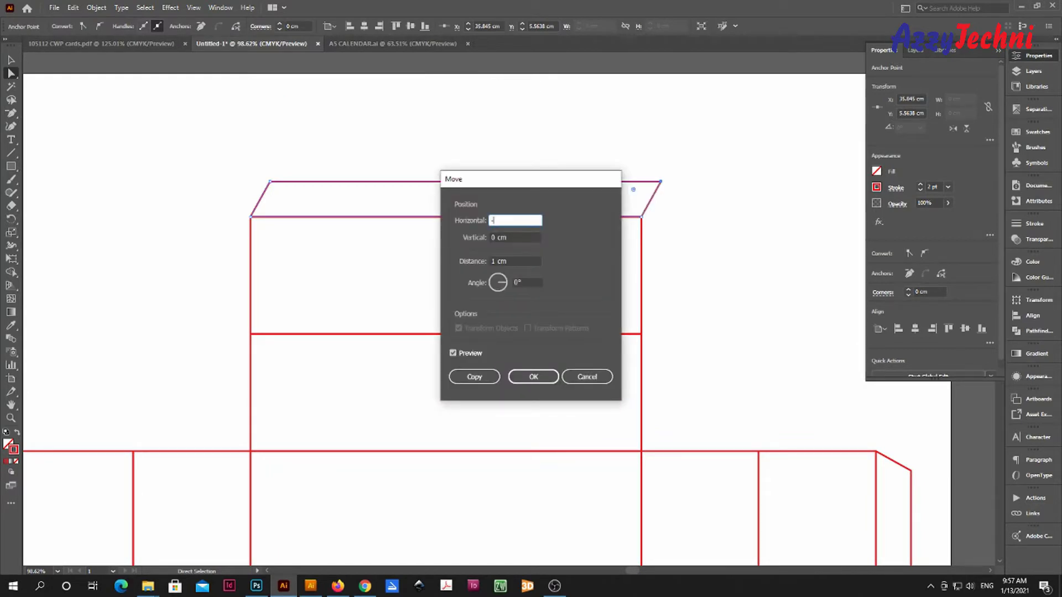
key("Tab")
key("Return")
key("v")
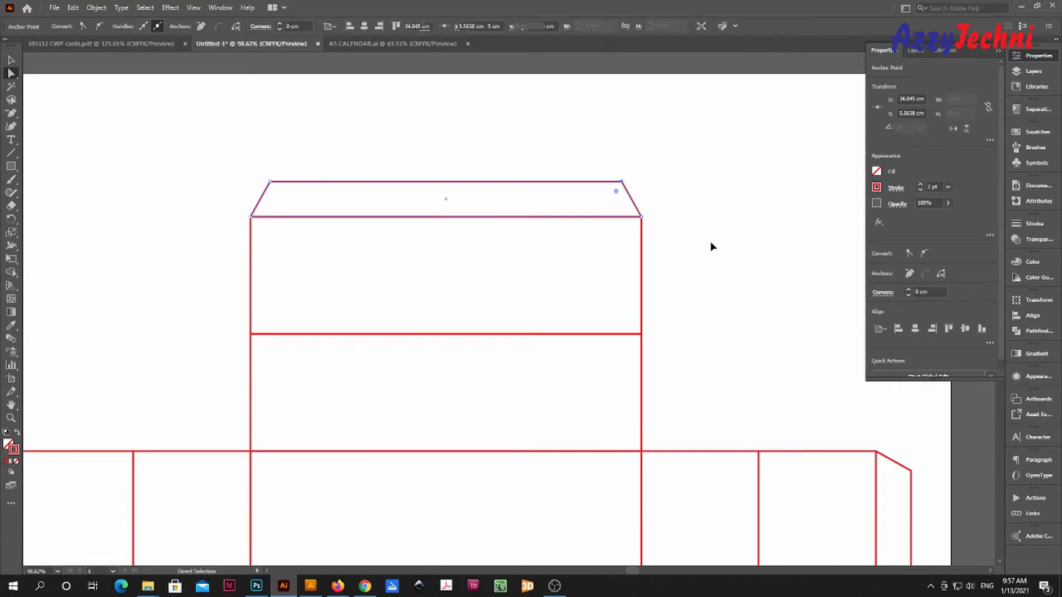
left_click(710, 245)
Duplicate the two upper panels and flap downward, flip the copy vertically and attach it flush to the main panel's lower edge.
key("ctrl+minus")
key("ctrl+minus")
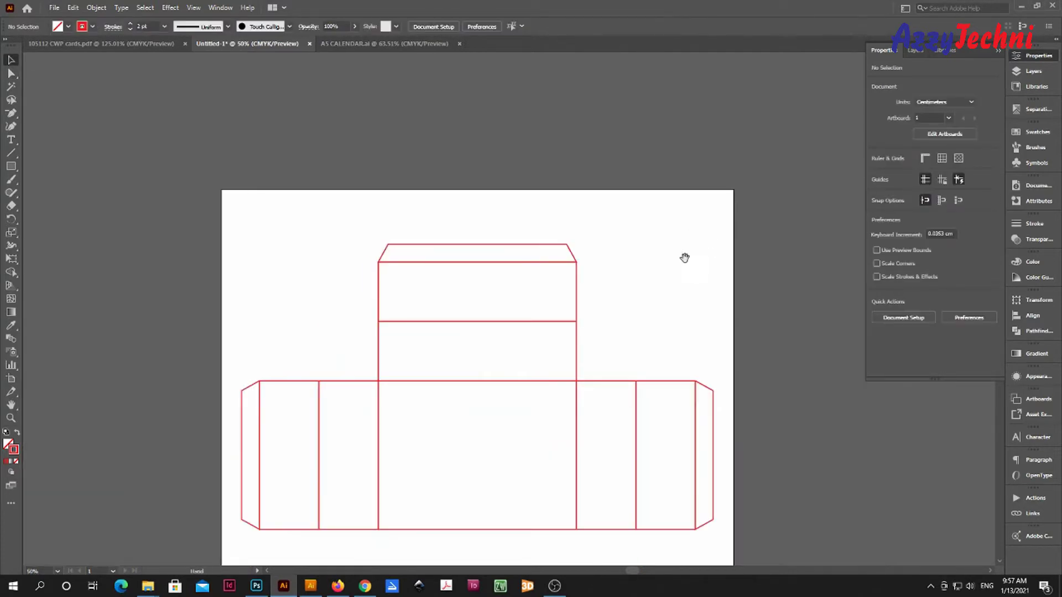
scroll(625, 177, "down", 3)
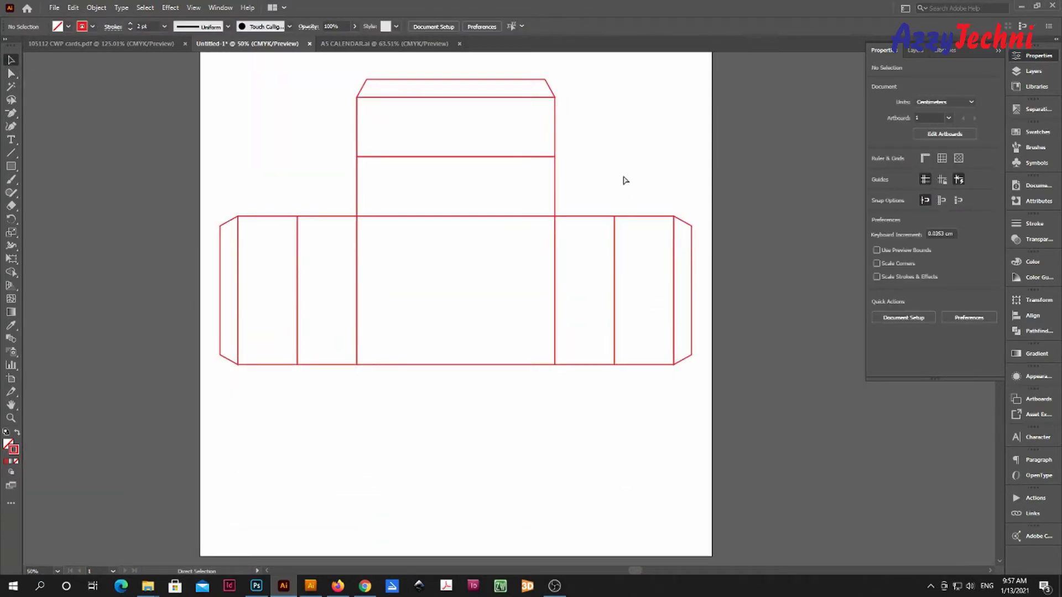
key("ctrl+minus")
left_click_drag(365, 131, 584, 236)
left_click_drag(501, 160, 501, 350)
left_click(966, 128)
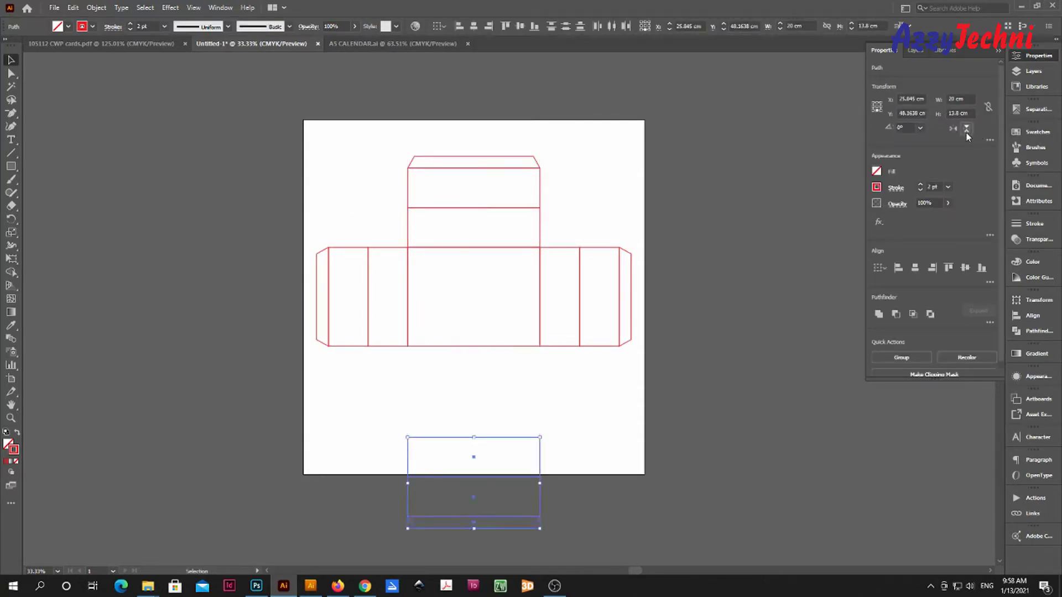
left_click_drag(498, 438, 506, 345)
left_click(584, 401)
Duplicate the artboard with its complete box layout to the right of the original.
left_click_drag(641, 393, 570, 386)
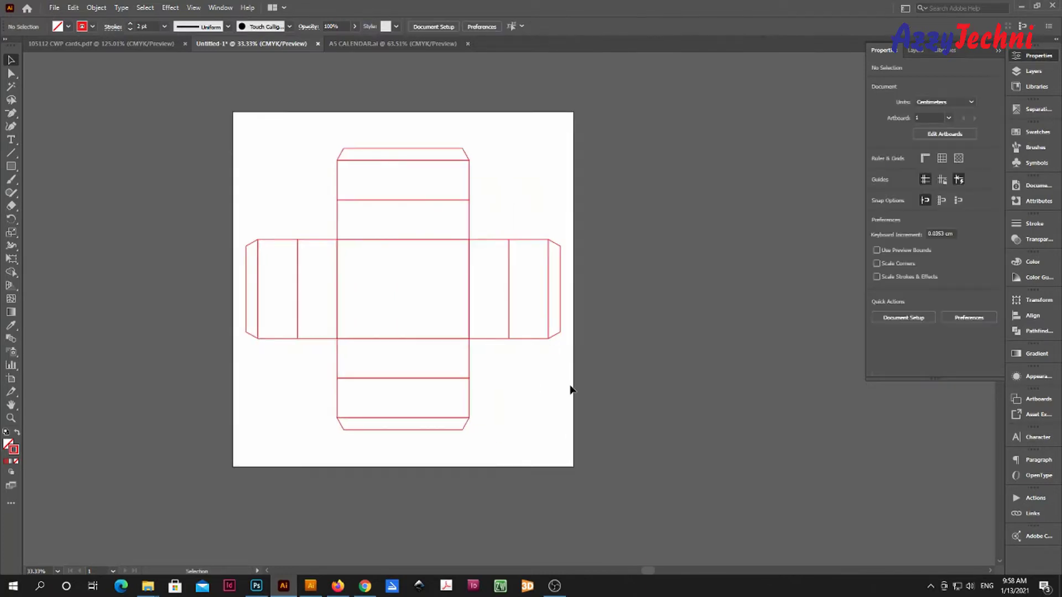
key("shift+o")
left_click_drag(334, 287, 705, 287)
key("Escape")
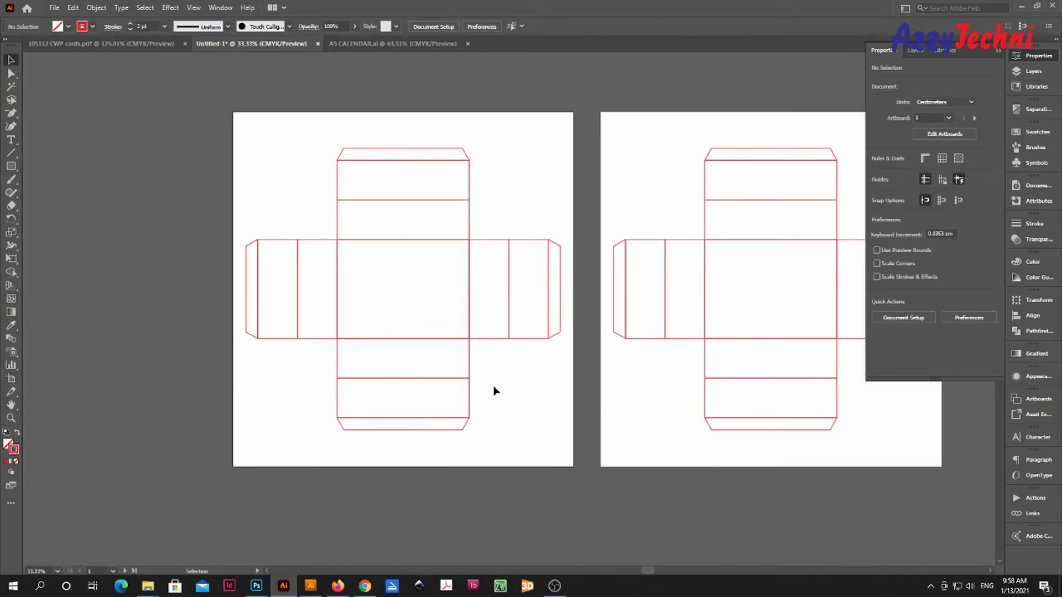
Draw a 6 × 6 cm square near the upper-left notch of the box layout on the first artboard.
key("z")
left_click(391, 266)
left_click_drag(443, 292, 498, 325)
key("v")
left_click_drag(318, 205, 444, 305)
key("z")
left_click_drag(360, 233, 422, 271)
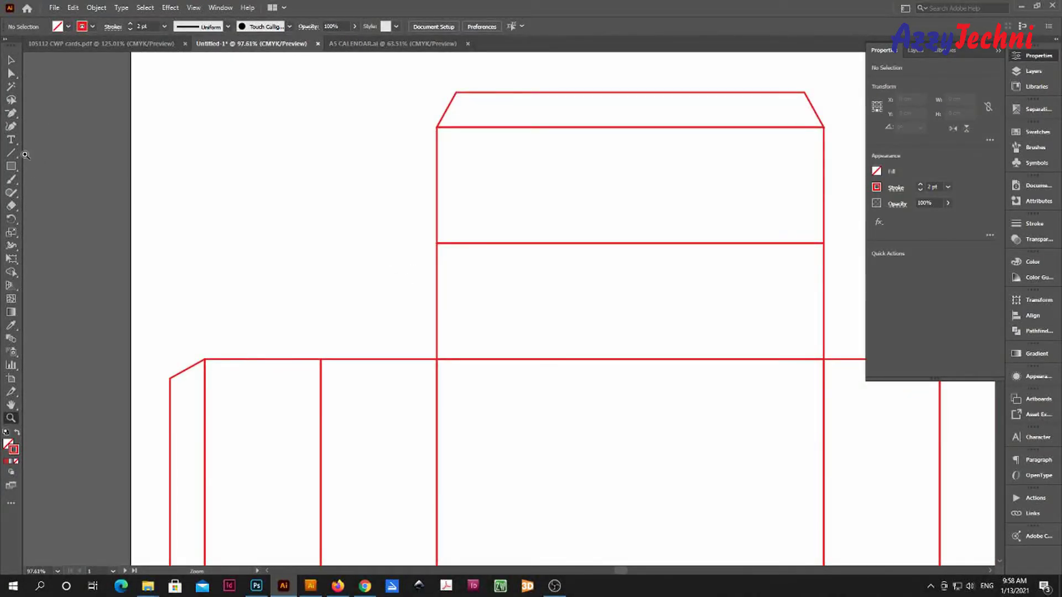
left_click(11, 166)
left_click(305, 265)
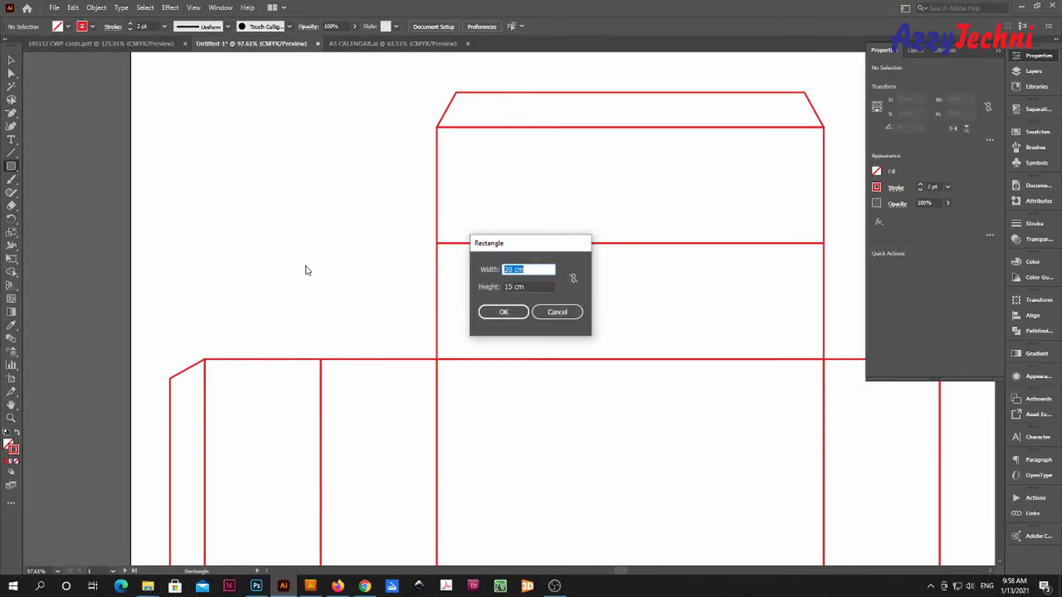
type("6")
key("Tab")
type("6")
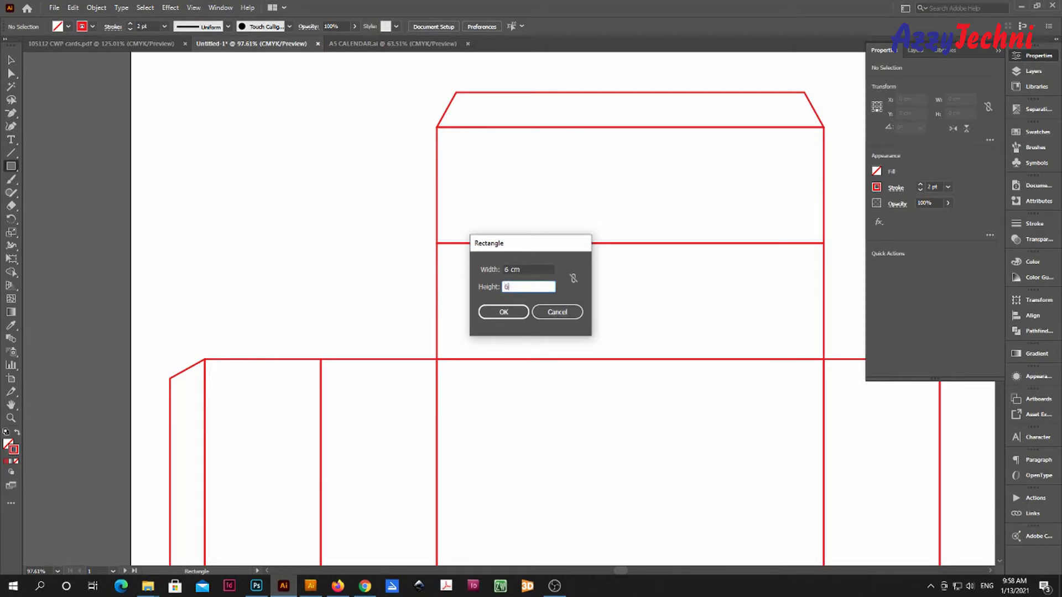
key("Return")
Snap the square into the corner between the inner left side panel and the inner upper panel.
key("v")
left_click_drag(422, 350, 439, 327)
left_click(545, 299)
left_click_drag(545, 299, 504, 319)
Draw a 45° diagonal line from the main panel's upper-left corner to just past the square's outer corner.
key("z")
left_click(324, 300)
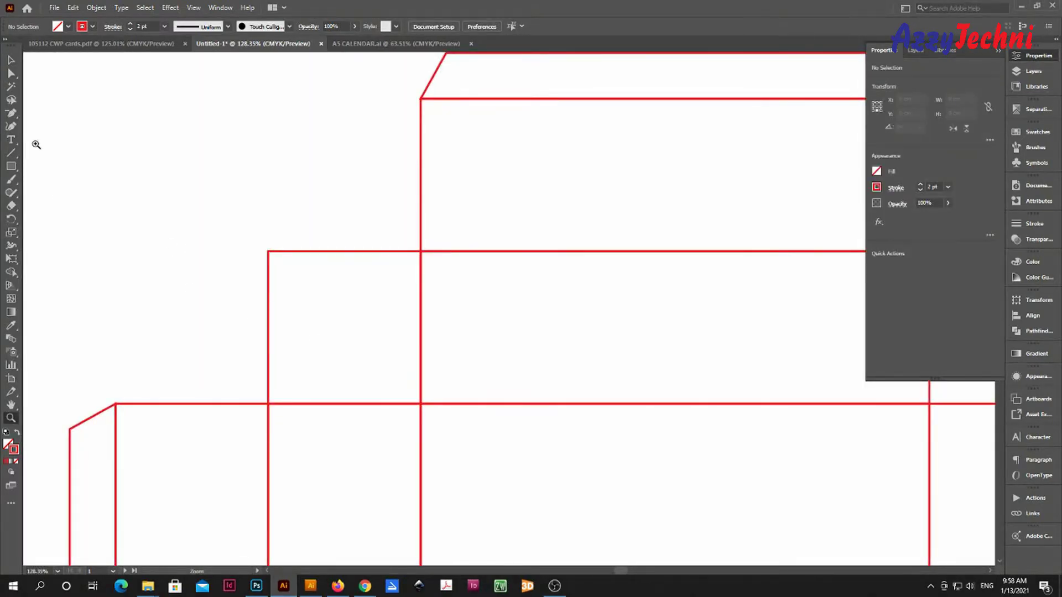
left_click(10, 153)
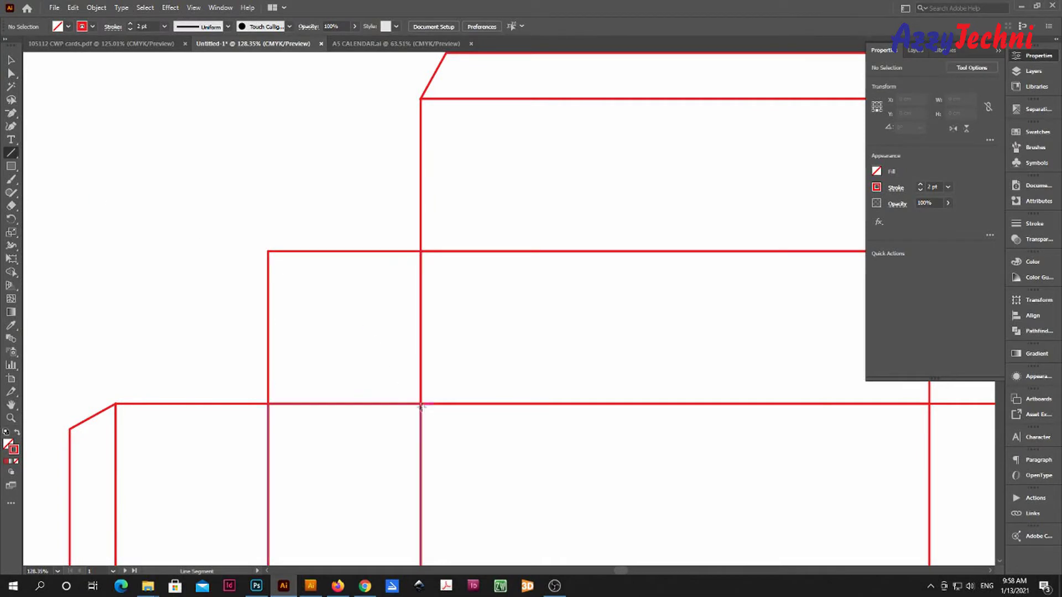
left_click_drag(421, 404, 278, 239)
key("v")
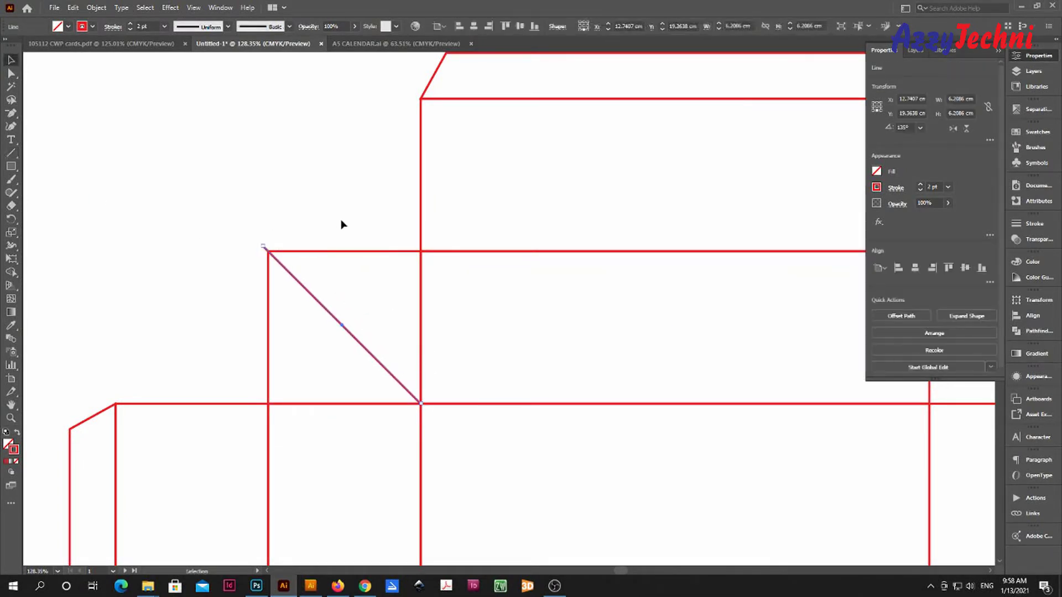
left_click(341, 222)
Isolate the corner square and round its outer corner to a 6 cm radius, forming a quarter circle.
left_click_drag(354, 236, 379, 273)
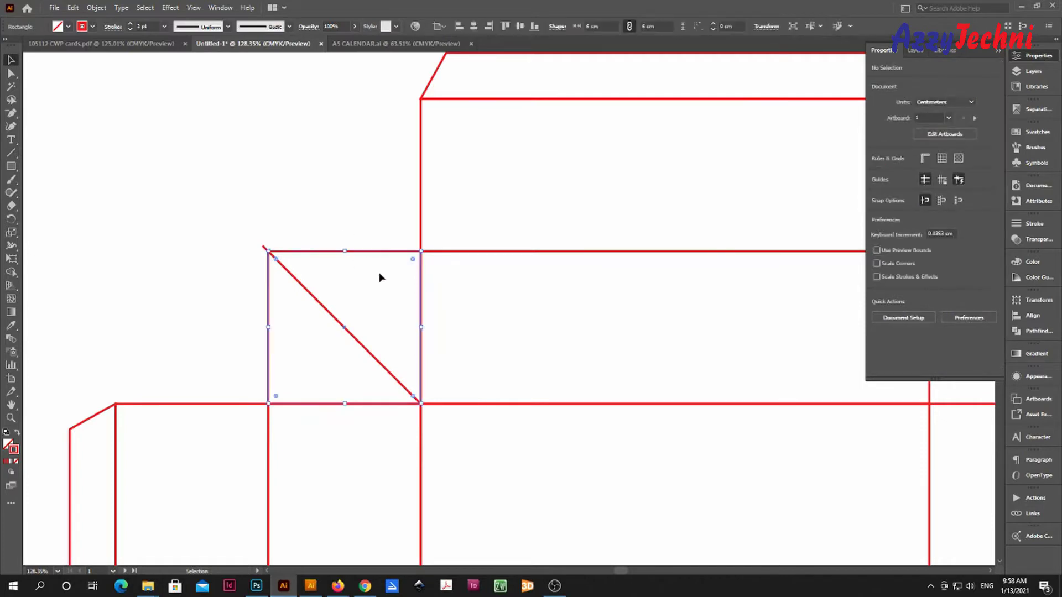
double_click(315, 252)
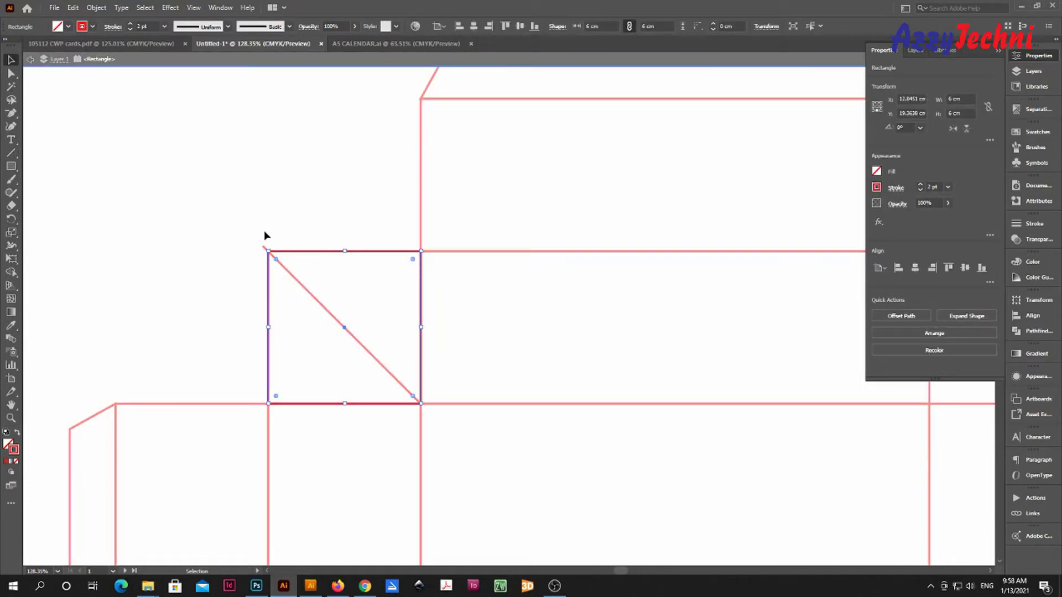
left_click(15, 76)
left_click_drag(217, 240, 491, 437)
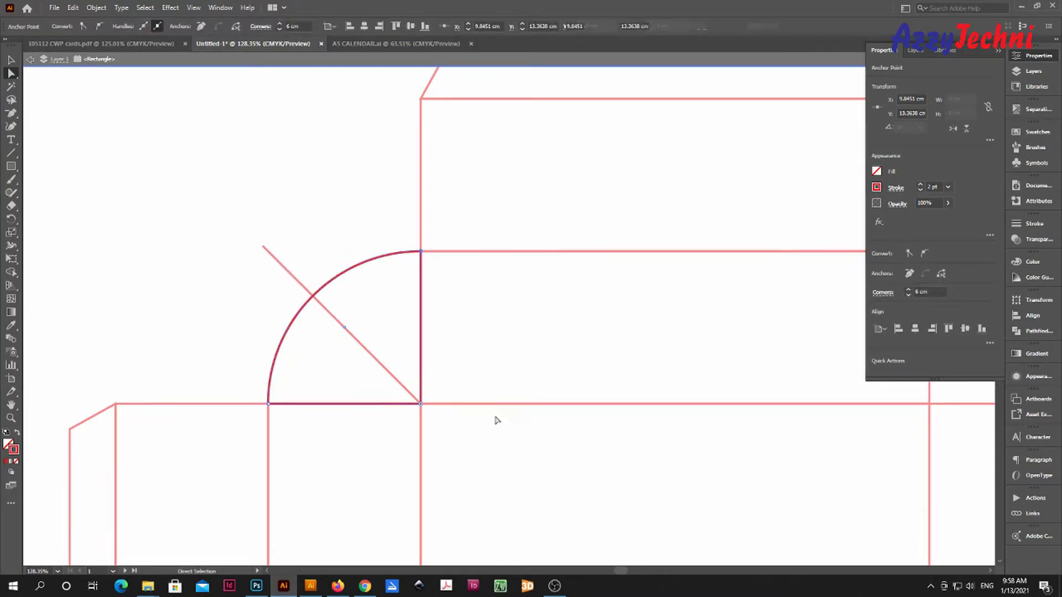
double_click(532, 343)
Shorten the diagonal line by snapping its outer endpoint onto the arc.
left_click_drag(217, 222, 313, 296)
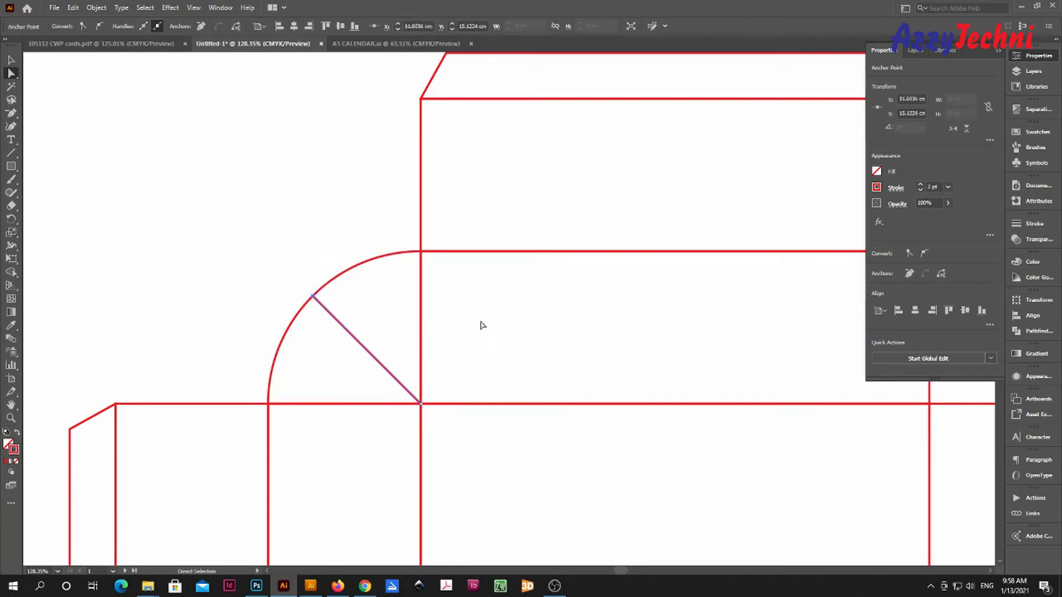
left_click(497, 320)
key("v")
Duplicate the quarter circle and its diagonal to the main panel's upper-right corner and flip the copy horizontally.
key("ctrl+minus")
key("ctrl+minus")
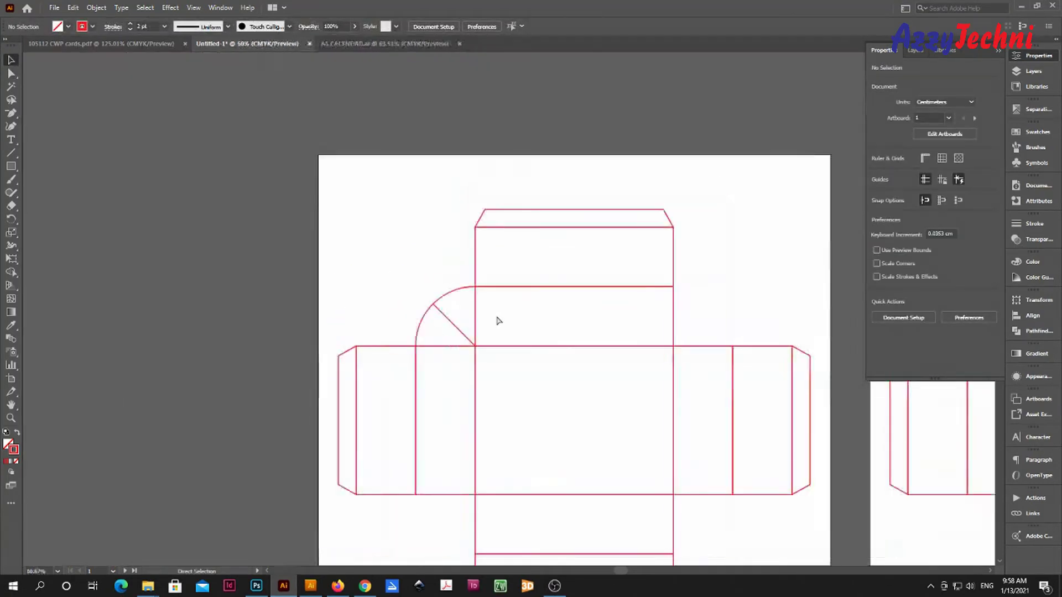
left_click_drag(578, 330, 442, 239)
key("z")
left_click_drag(518, 257, 537, 253)
key("v")
left_click(275, 232)
left_click_drag(278, 238, 585, 275)
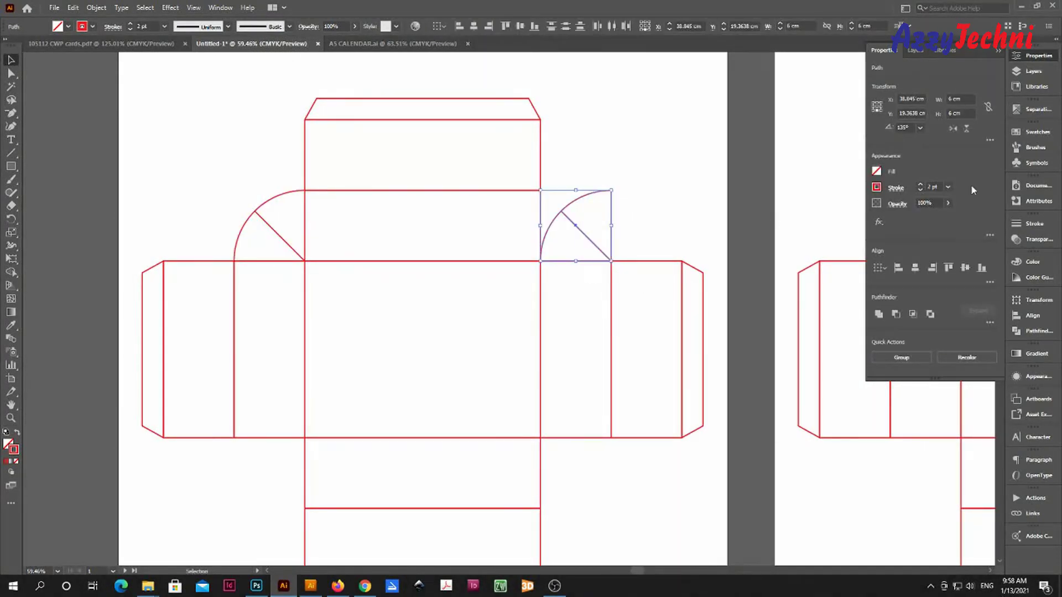
left_click(953, 129)
Duplicate both upper corner gussets downward, flip them vertically and align them with the main panel's lower corners.
left_click_drag(486, 247, 507, 211)
left_click_drag(242, 158, 363, 406)
left_click(967, 129)
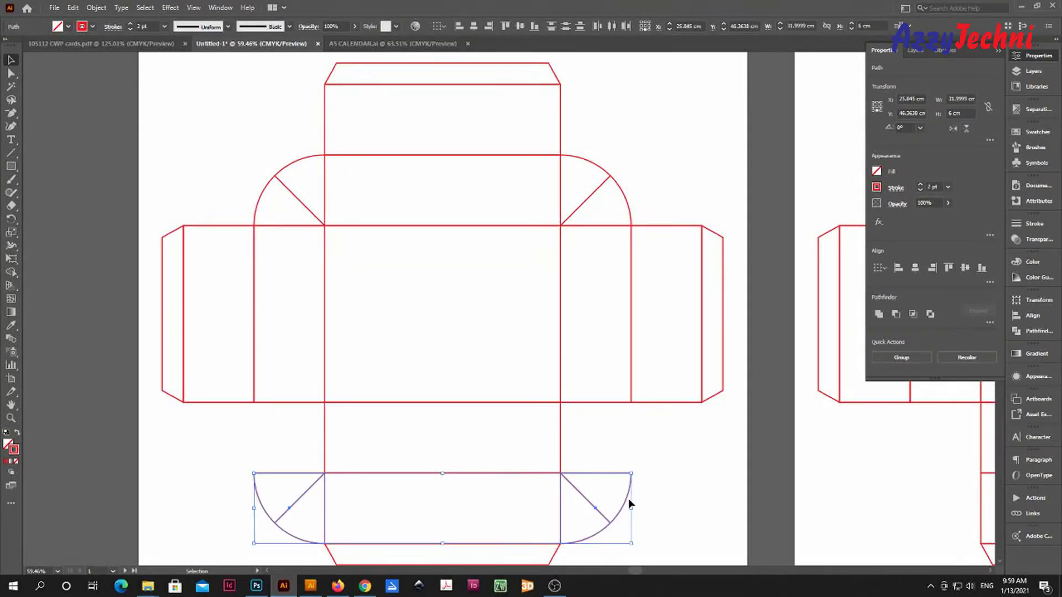
left_click_drag(626, 503, 634, 474)
left_click_drag(636, 436, 636, 428)
left_click(691, 446)
On the second artboard, move the upper flap and the outer upper panel's top points down by 3 cm.
key("space")
left_click_drag(712, 441, 704, 438)
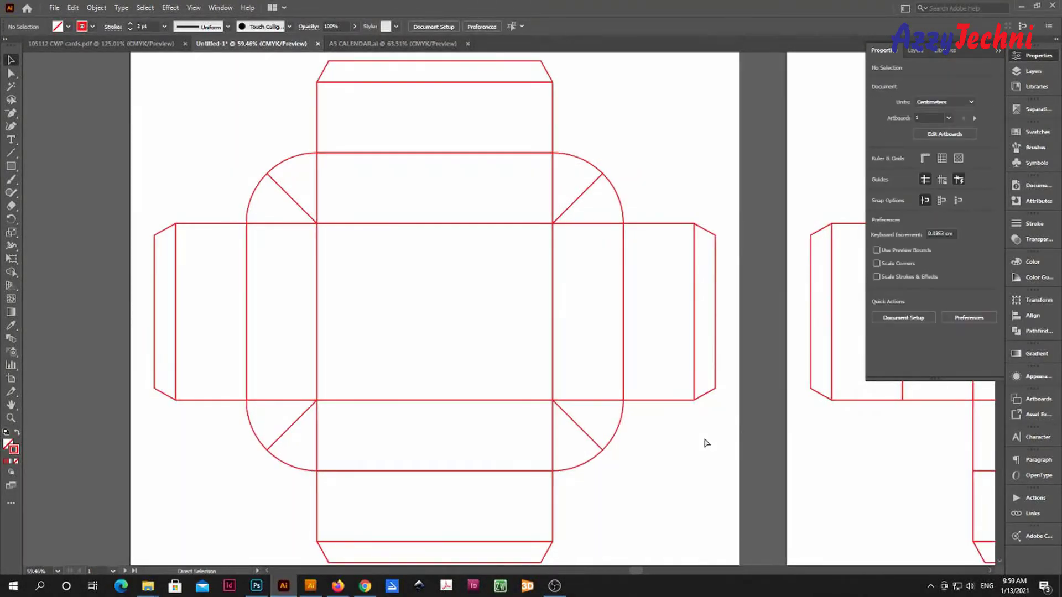
key("ctrl+minus")
left_click_drag(612, 402, 512, 344)
left_click_drag(633, 377, 442, 390)
left_click_drag(697, 335, 534, 381)
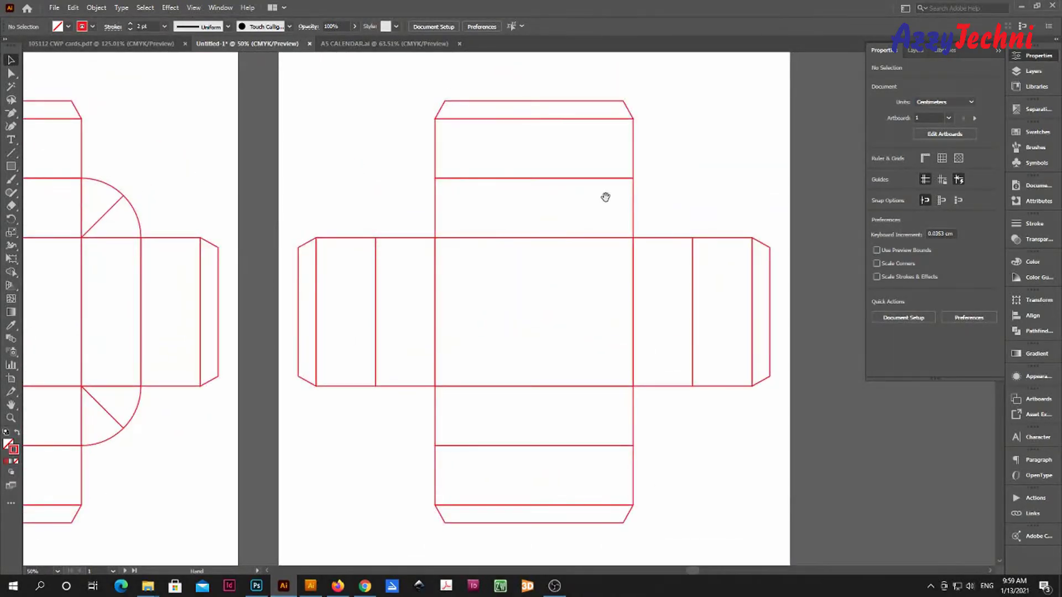
scroll(606, 203, "up", 1)
key("a")
left_click_drag(401, 89, 682, 157)
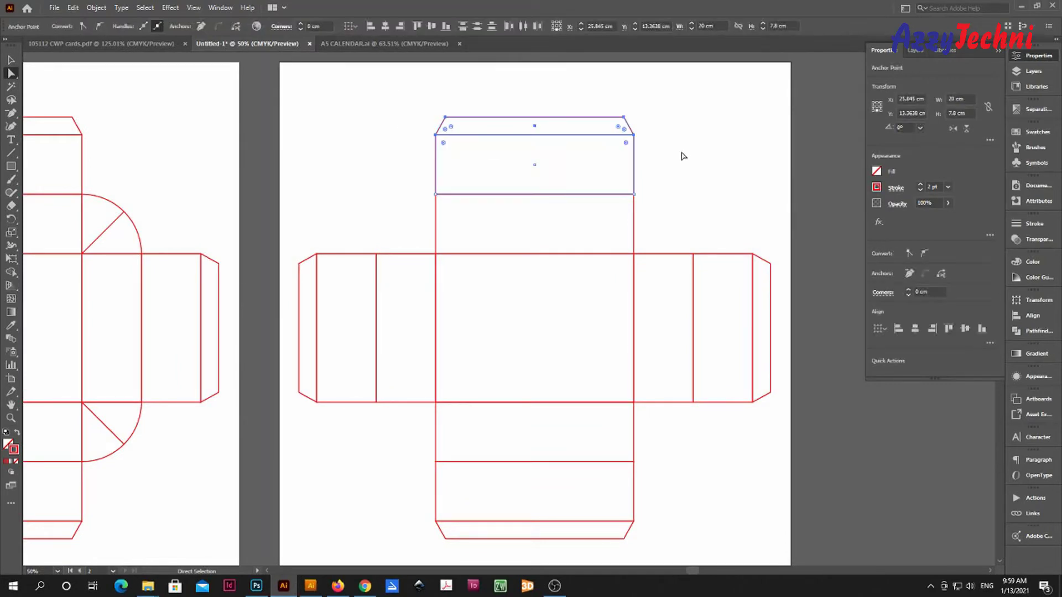
key("Return")
key("Tab")
key("Return")
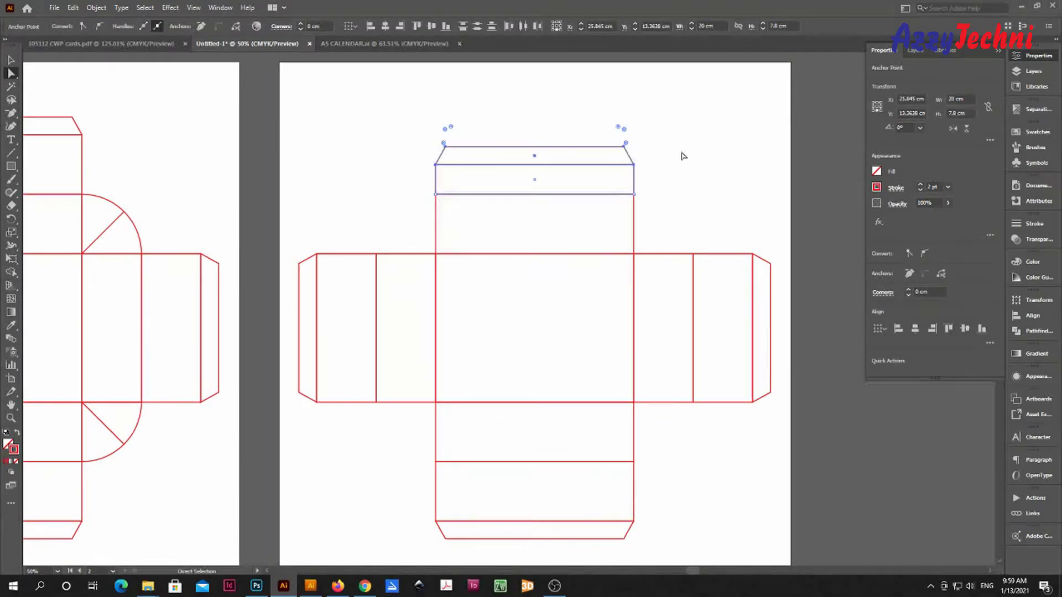
Move the inner upper panel's top points, together with the outer panel and flap, down by 3 cm.
left_click_drag(358, 105, 699, 227)
key("ctrl+d")
key("Return")
key("Return")
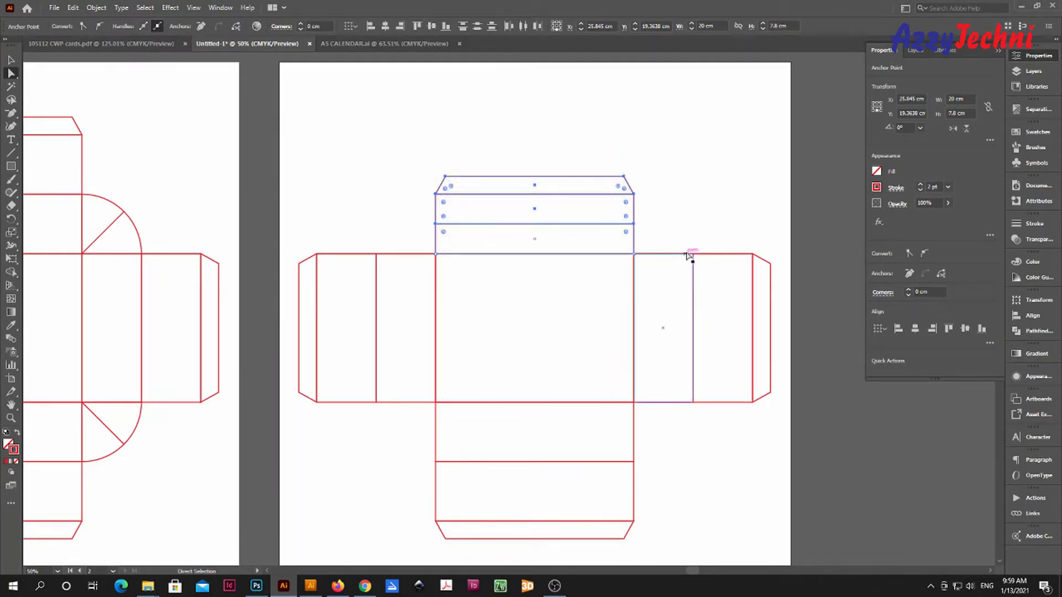
Move the inner right panel's outer points, with the outer panel and flap, left by 3 cm and 0 cm vertically.
left_click_drag(674, 228, 817, 467)
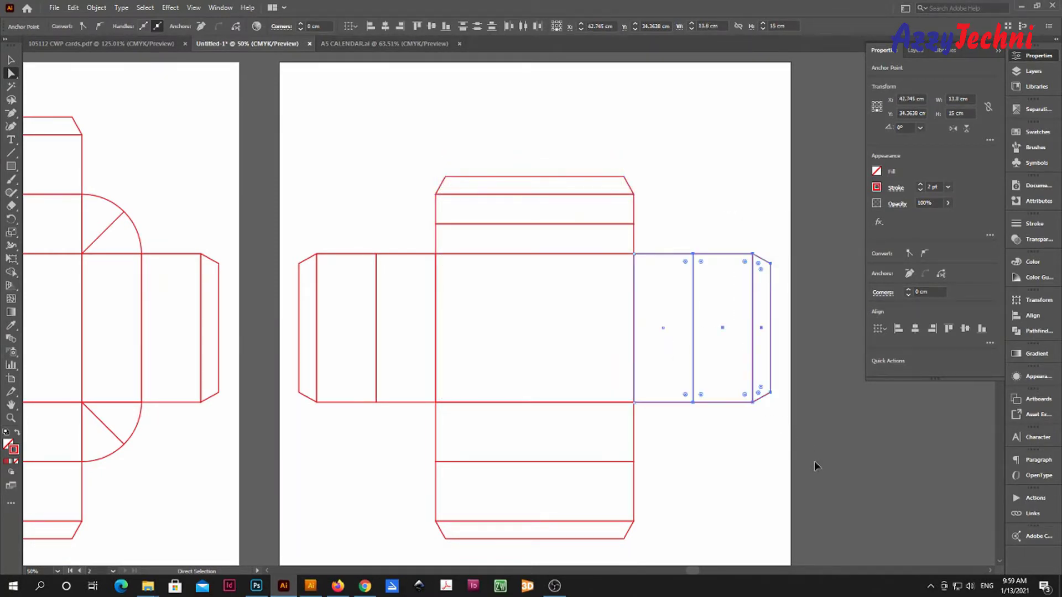
key("Return")
key("Tab")
type("0")
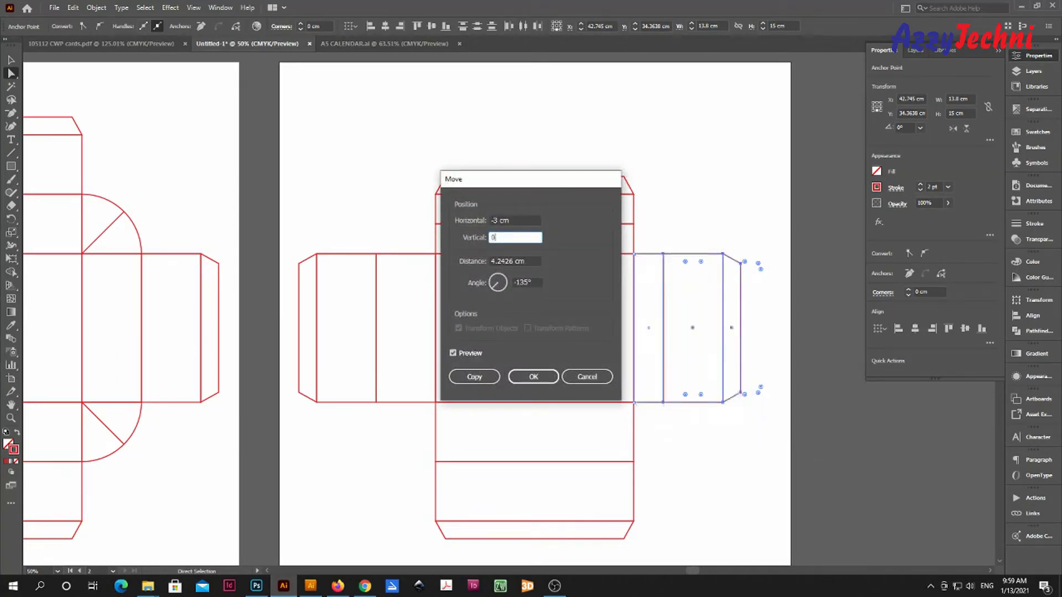
key("Return")
Move the right flap and the outer right panel's outer points left by 3 cm.
left_click_drag(695, 181, 788, 431)
key("Return")
key("Return")
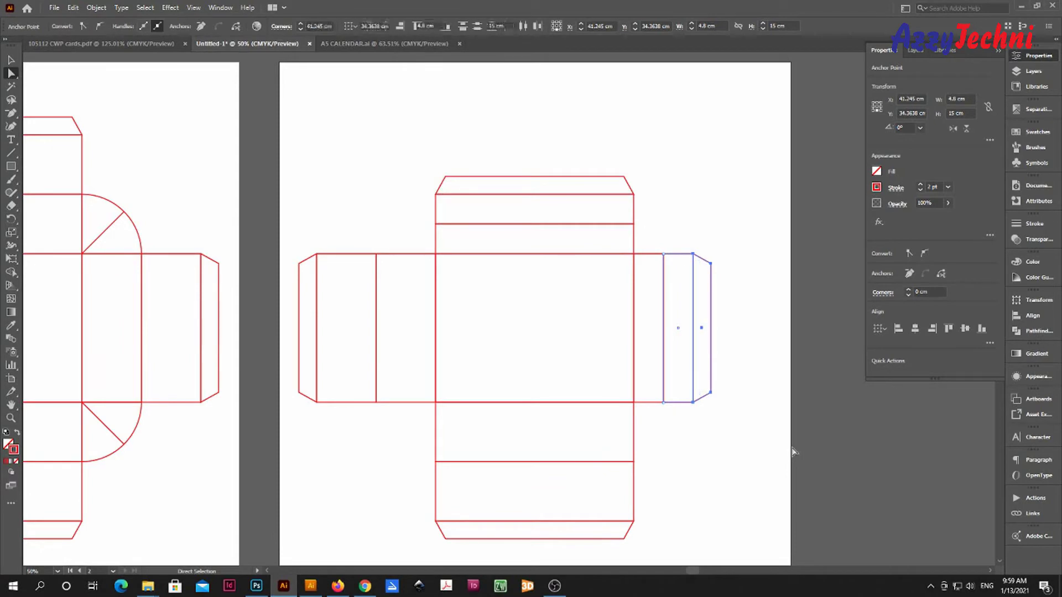
left_click(792, 452)
Move the inner lower panel's bottom points, together with the outer panel and flap, up by 3 cm.
scroll(792, 453, "down", 2)
left_click_drag(726, 517, 376, 376)
key("Return")
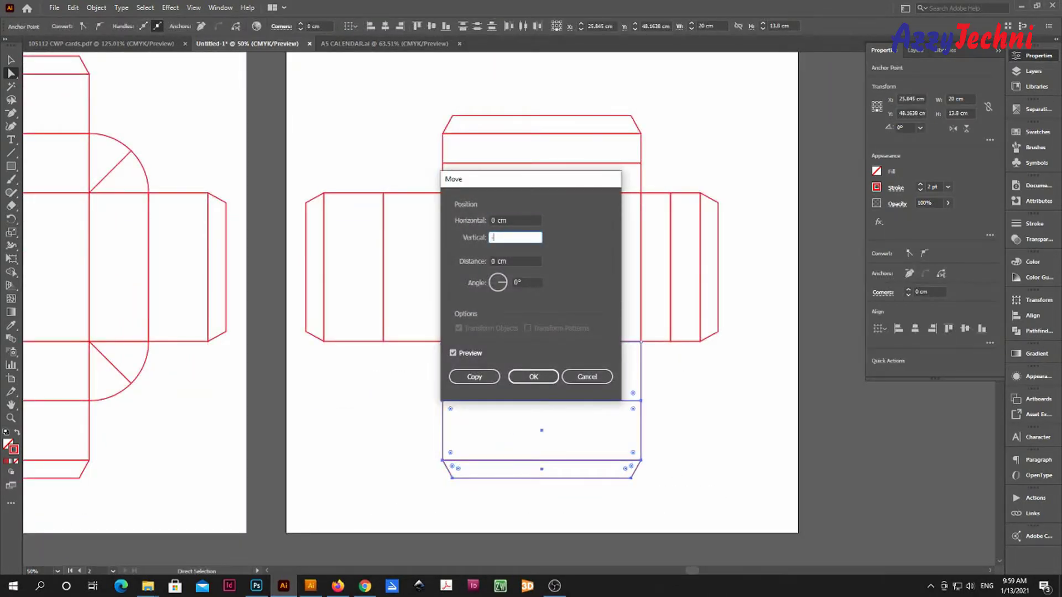
key("Return")
Move the bottom flap and the outer lower panel's bottom points up by 3 cm.
left_click_drag(417, 406, 732, 481)
key("Return")
key("Return")
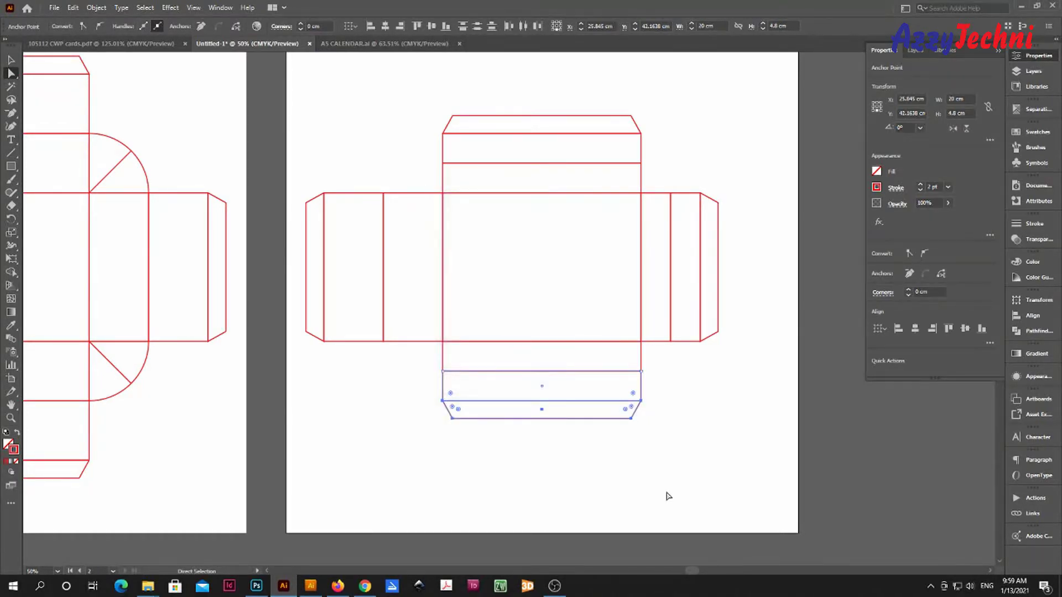
Move the inner left panel's outer points, with the outer panel and flap, right by 3 cm and 0 cm vertically.
left_click_drag(388, 307, 419, 383)
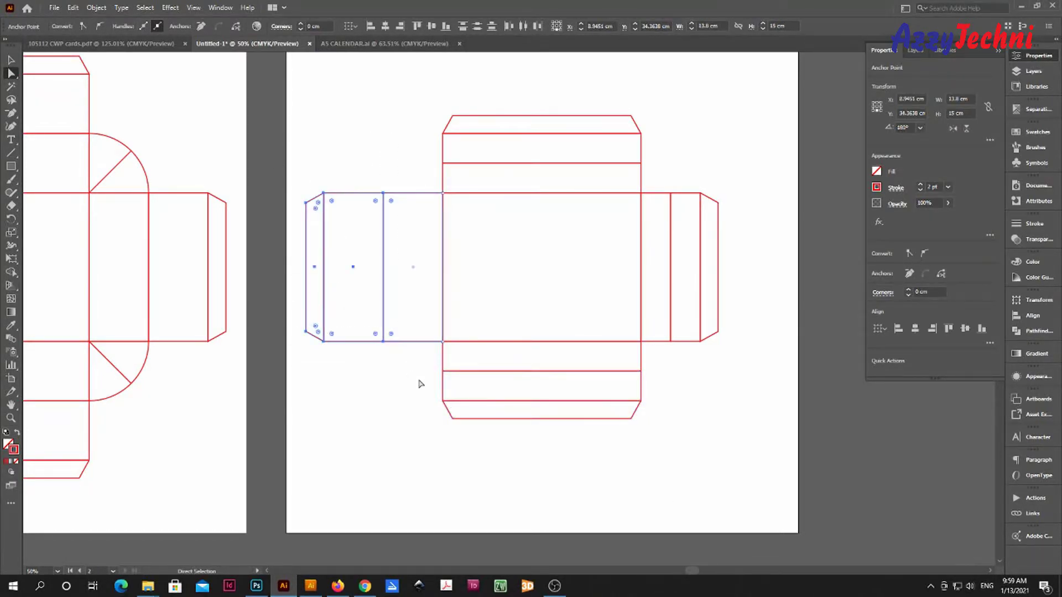
key("Return")
type("3")
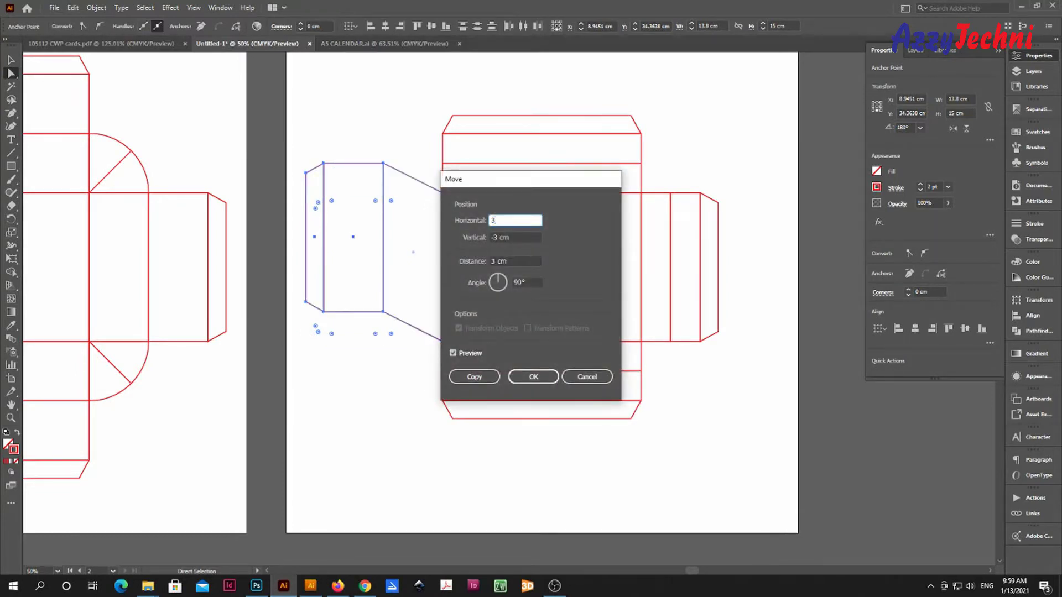
key("Tab")
type("0")
key("Return")
Move the left flap and the outer left panel's outer points right by 3 cm.
left_click_drag(297, 116, 374, 379)
key("Return")
key("Return")
left_click(384, 391)
Widen the second die-line by moving the right-hand points of the central column, with the right panels and flap, right by 0.5 cm and 0 cm vertically.
left_click_drag(474, 353, 479, 403)
key("a")
left_click_drag(732, 104, 587, 513)
key("Return")
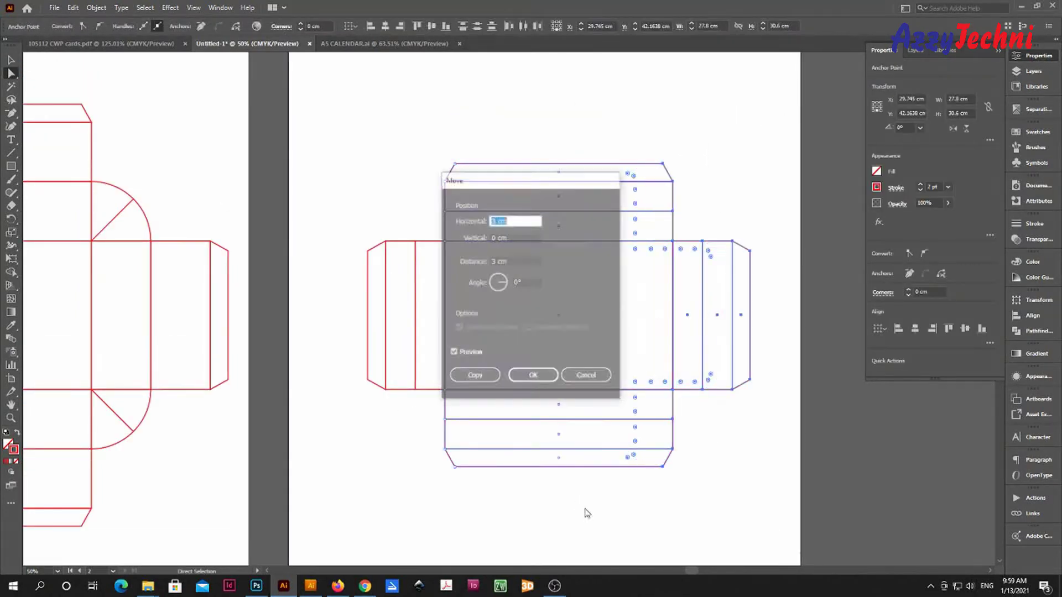
type("0.5")
key("Tab")
type("0")
key("Return")
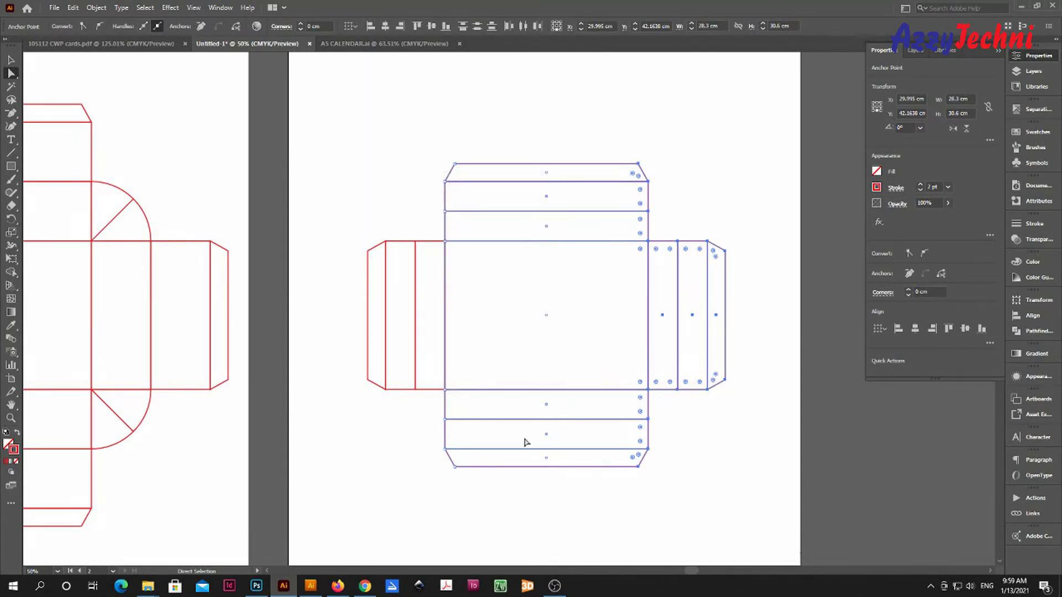
Move the bottom points of the centre and side panels, together with the lower panels and flap, down by 0.5 cm.
left_click_drag(339, 286, 780, 512)
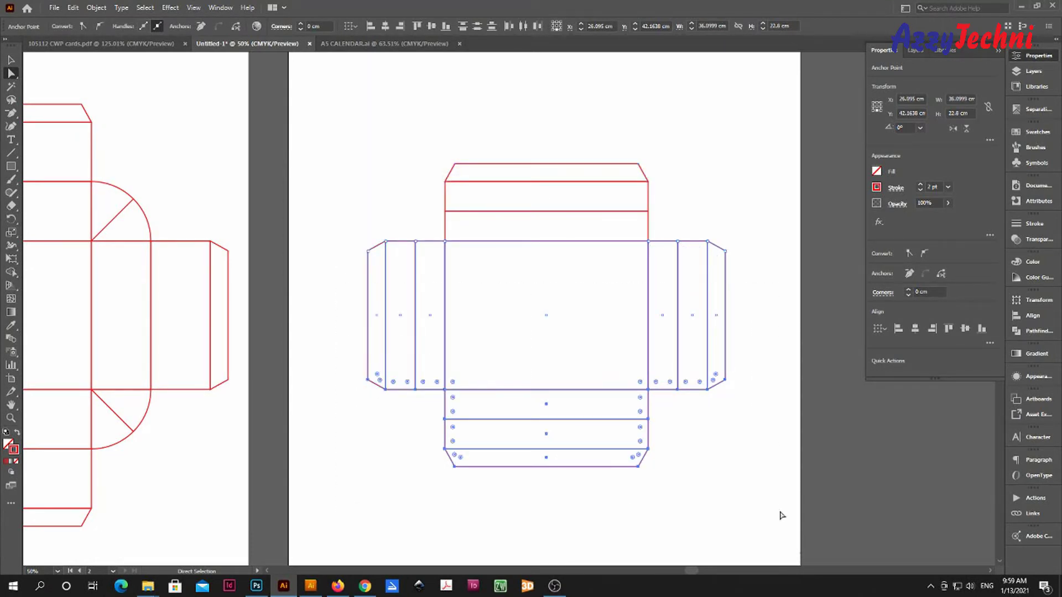
key("Return")
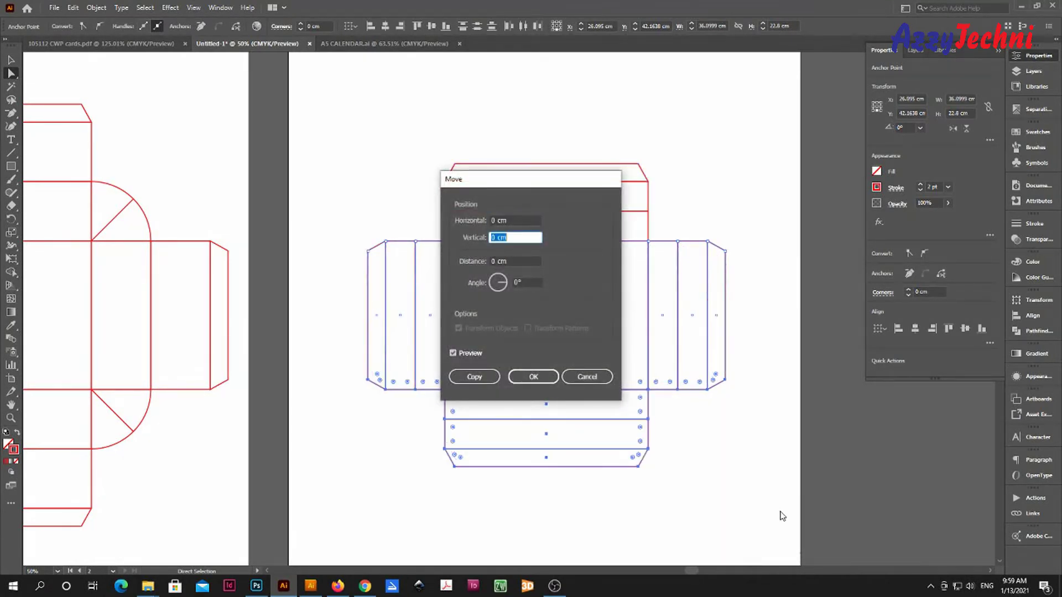
key("Return")
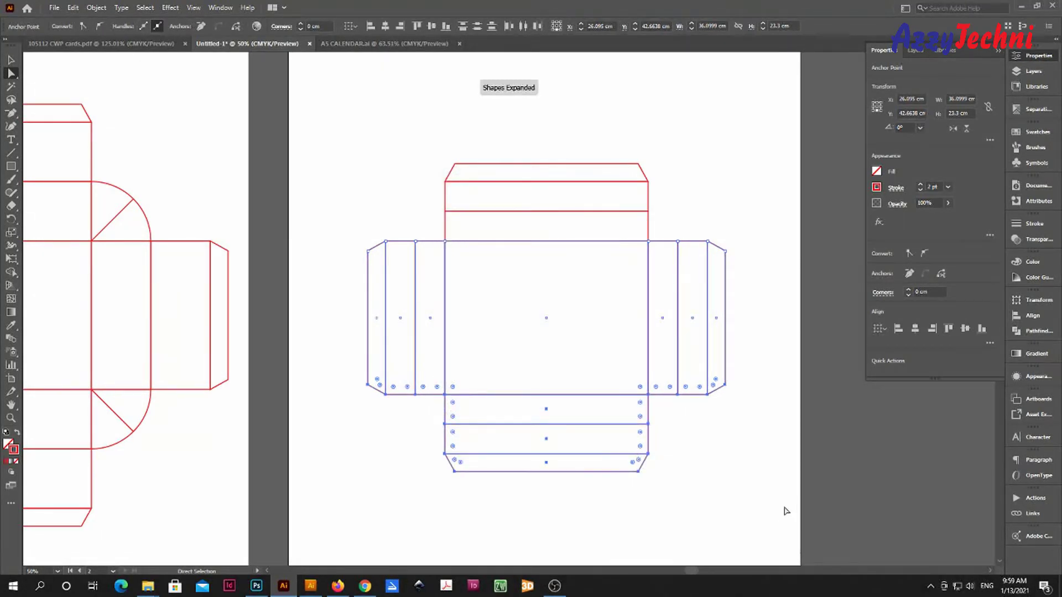
left_click(768, 468)
Draw a 3 × 3 cm square near the upper-left corner of the second die-line.
key("v")
left_click_drag(584, 384, 702, 424)
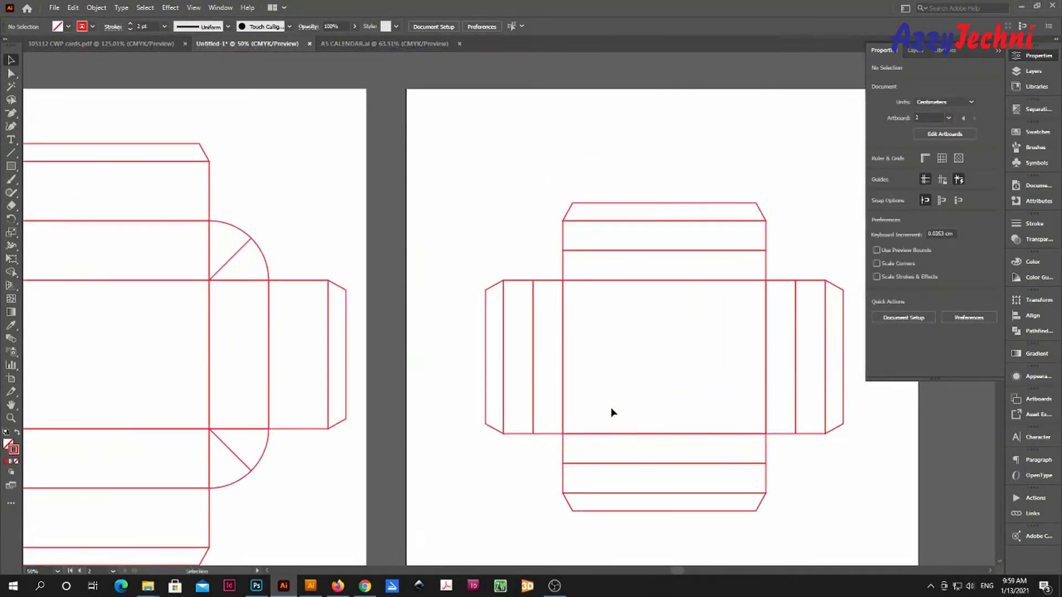
key("z")
left_click_drag(534, 199, 558, 304)
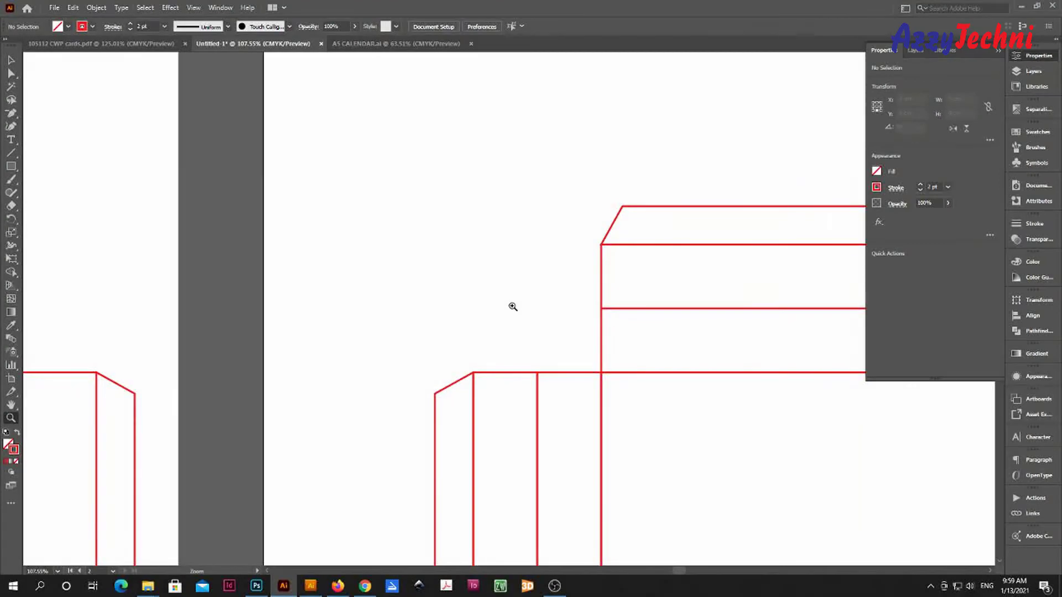
key("m")
left_click(484, 312)
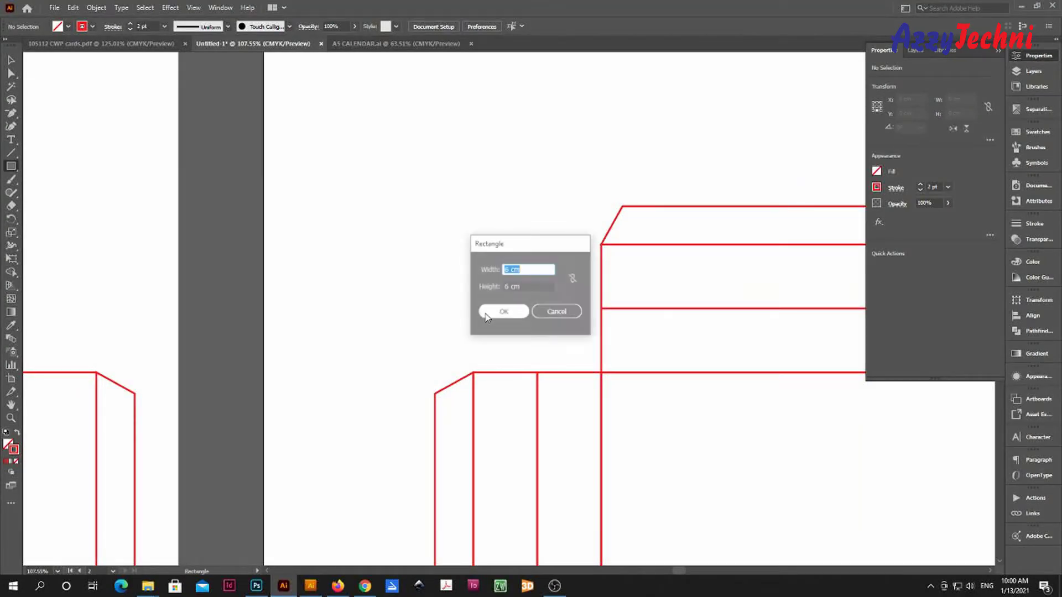
type("3")
key("Tab")
type("3")
key("Return")
key("v")
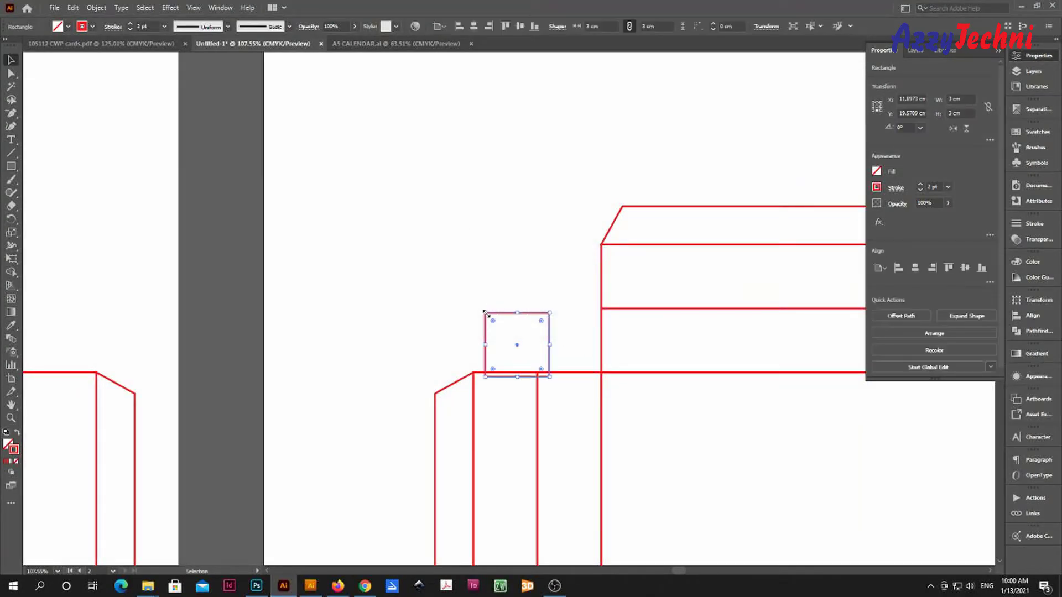
Snap the square into the corner between the upper and left walls, and draw a diagonal line across it from the centre panel's corner.
key("z")
left_click_drag(573, 326, 680, 418)
key("v")
left_click_drag(526, 391, 630, 382)
left_click_drag(701, 362, 555, 344)
left_click(568, 338)
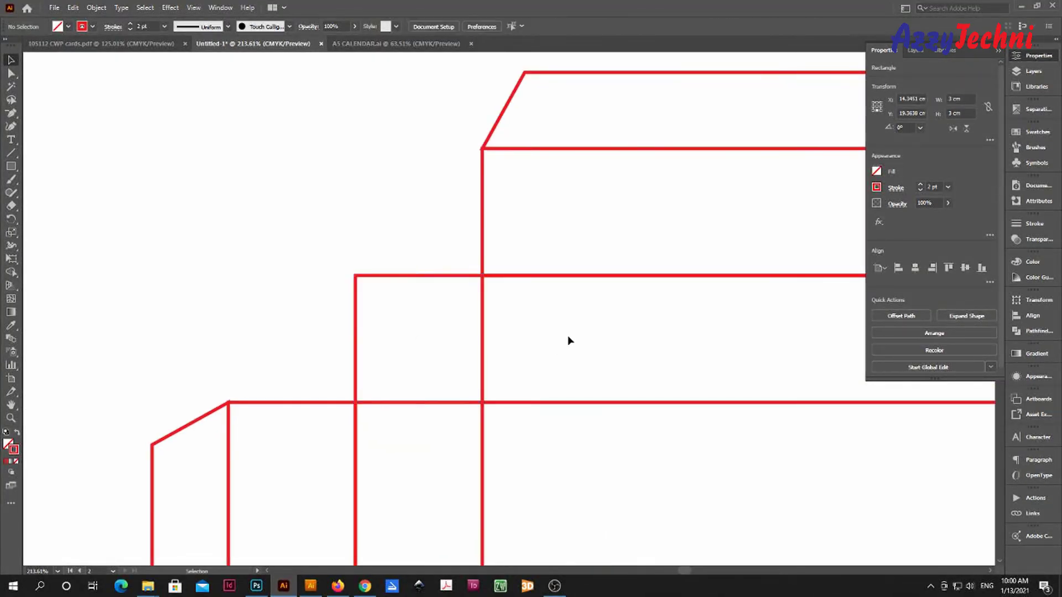
key("backslash")
left_click_drag(481, 402, 342, 263)
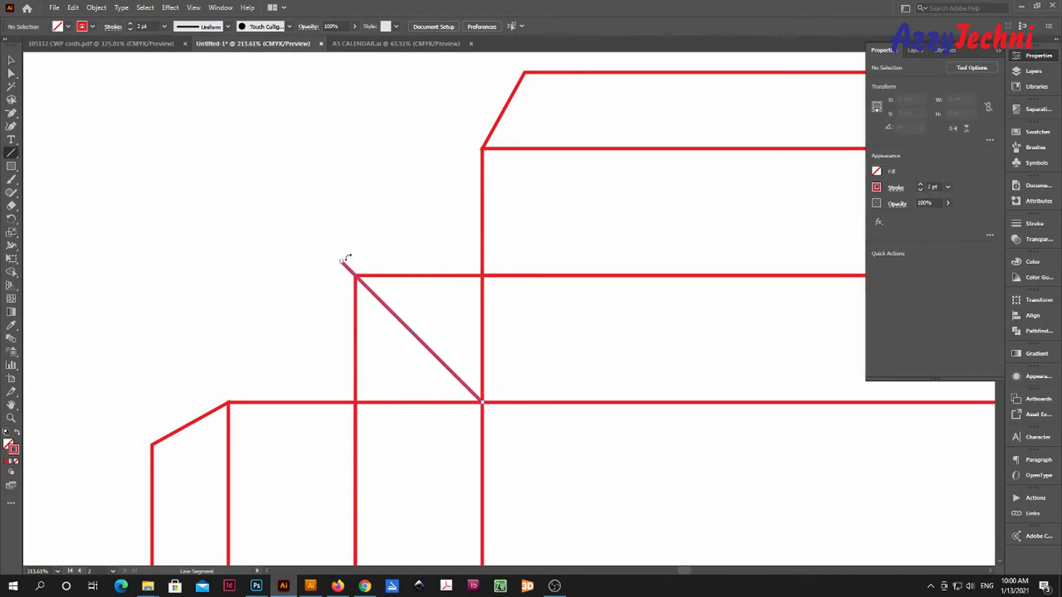
Round the small square's outer corner to a 3 cm radius.
key("v")
left_click(419, 276)
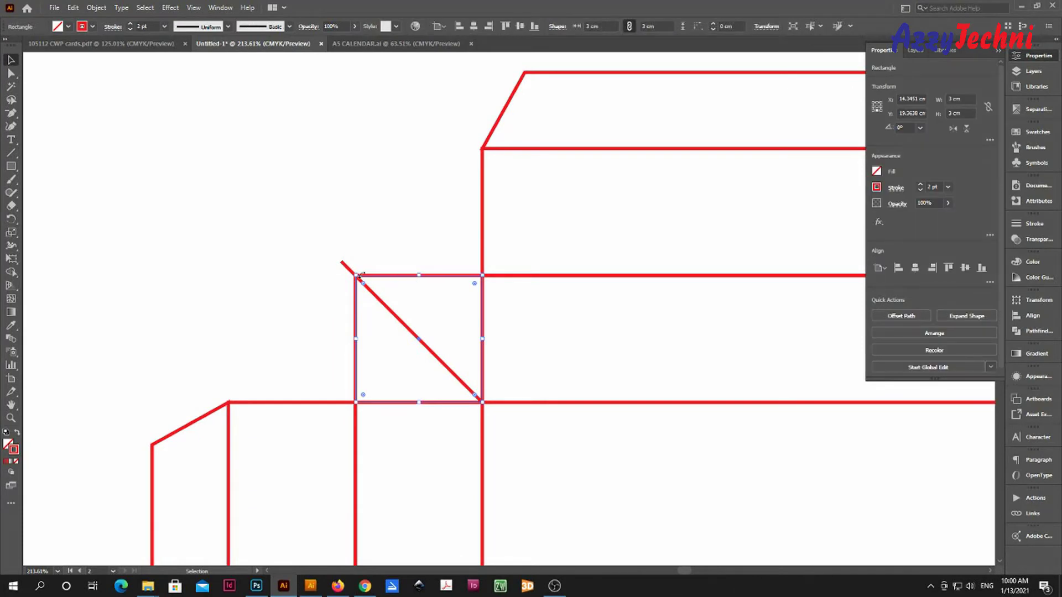
double_click(374, 282)
key("a")
left_click_drag(325, 259, 536, 426)
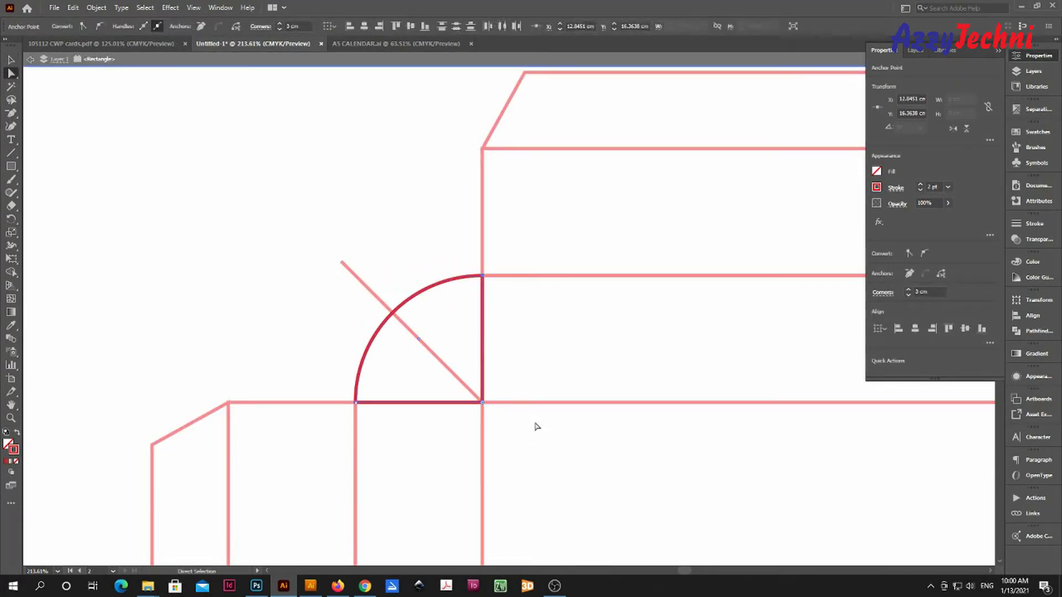
key("v")
double_click(573, 360)
Shorten the diagonal line so that its outer end meets the gusset's arc.
key("a")
left_click_drag(317, 230, 394, 315)
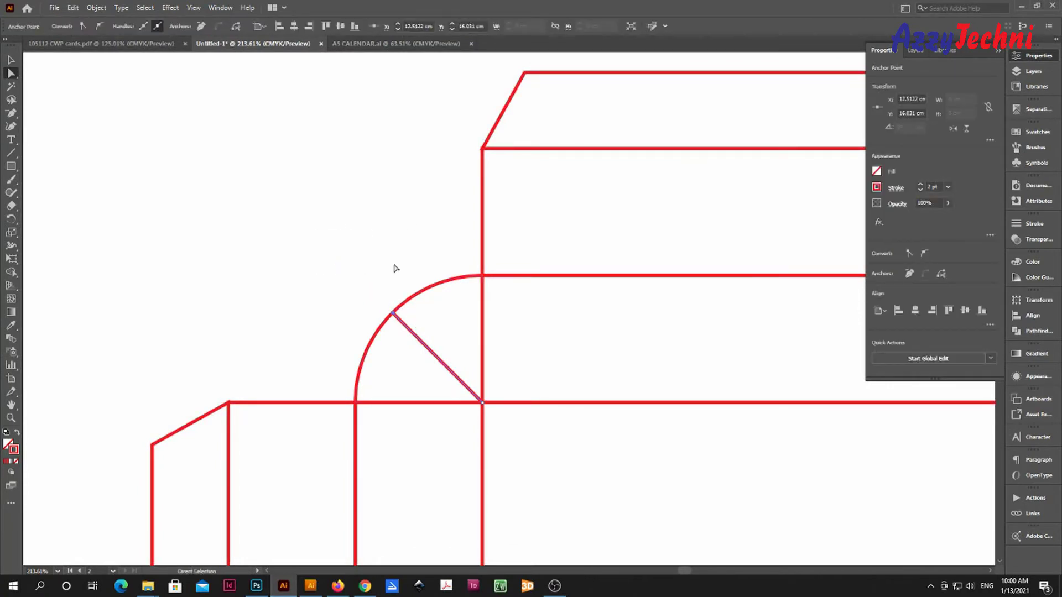
left_click(394, 267)
key("v")
key("ctrl+0")
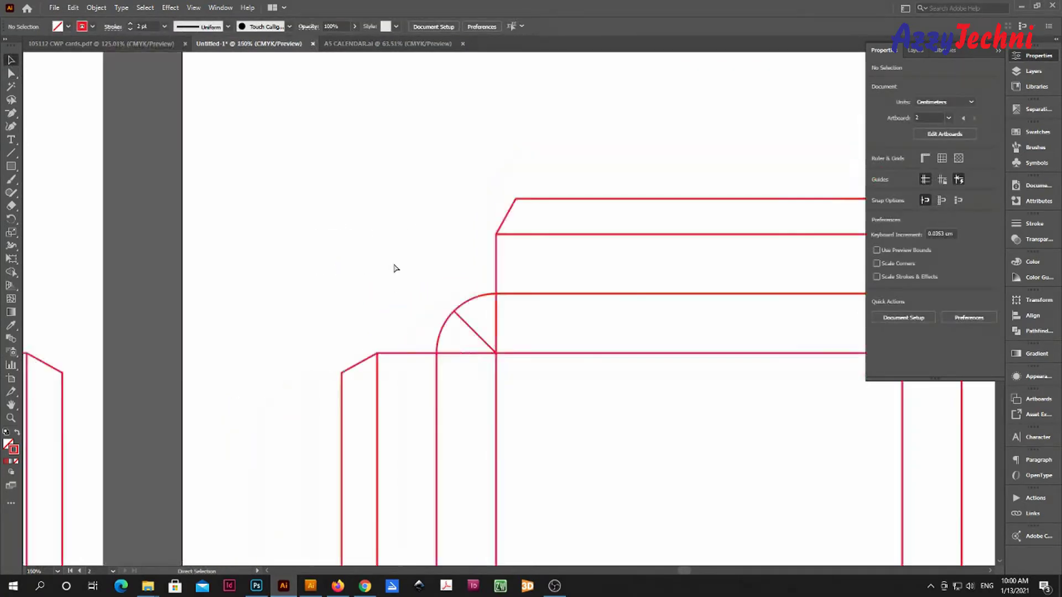
Copy the gusset arc and its diagonal to the upper-right corner of the centre panel and mirror the copy horizontally.
key("z")
left_click_drag(513, 254, 542, 271)
key("v")
left_click_drag(219, 155, 644, 240)
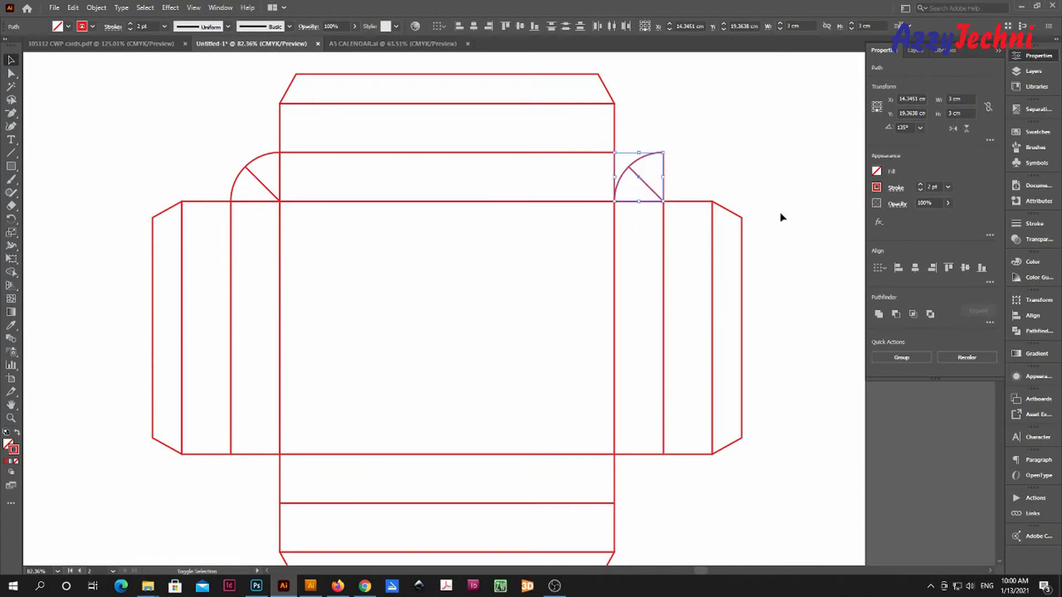
left_click(966, 129)
left_click(966, 128)
left_click(953, 129)
Copy both upper gussets to the lower corners of the centre panel and mirror the copies vertically.
left_click_drag(523, 258, 547, 222)
left_click_drag(226, 117, 407, 456)
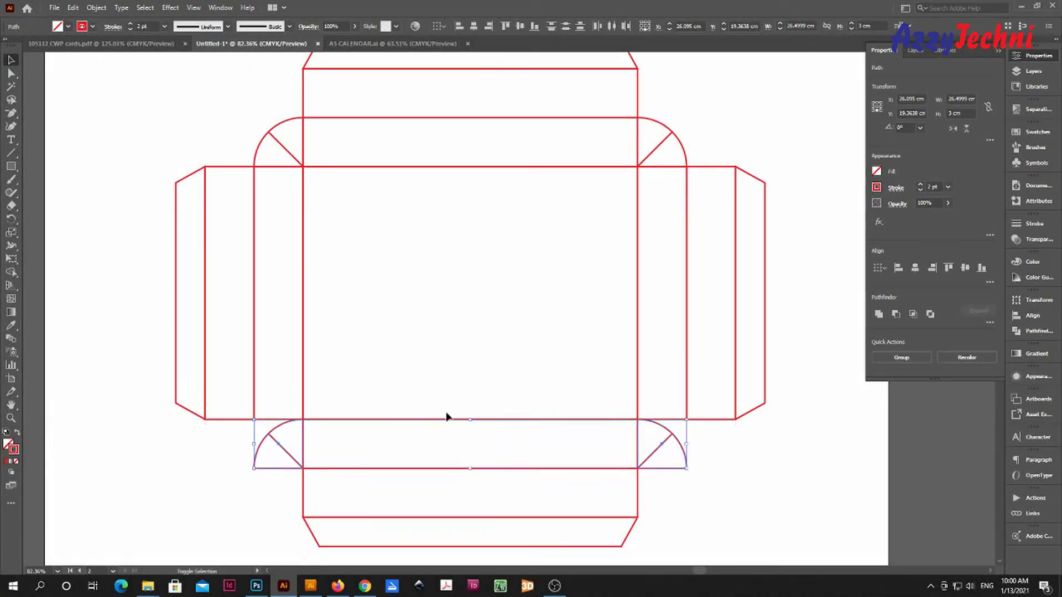
left_click(966, 130)
left_click_drag(678, 499, 681, 449)
left_click(766, 462)
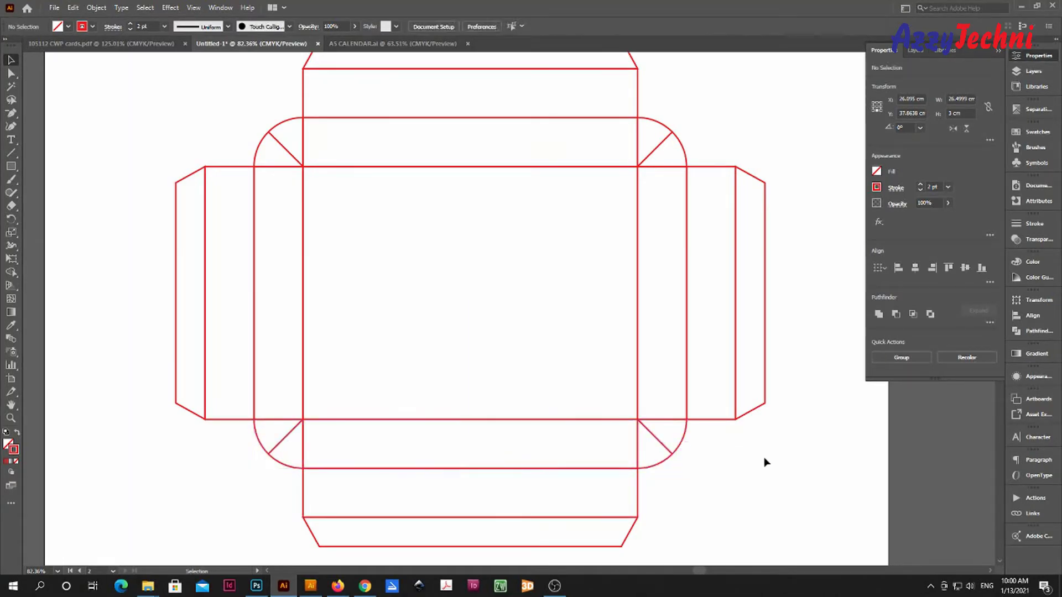
Shrink the second artboard around its die-line to about 41.9 cm wide, and reduce its height evenly above and below.
key("ctrl+minus")
key("ctrl+minus")
key("ctrl+minus")
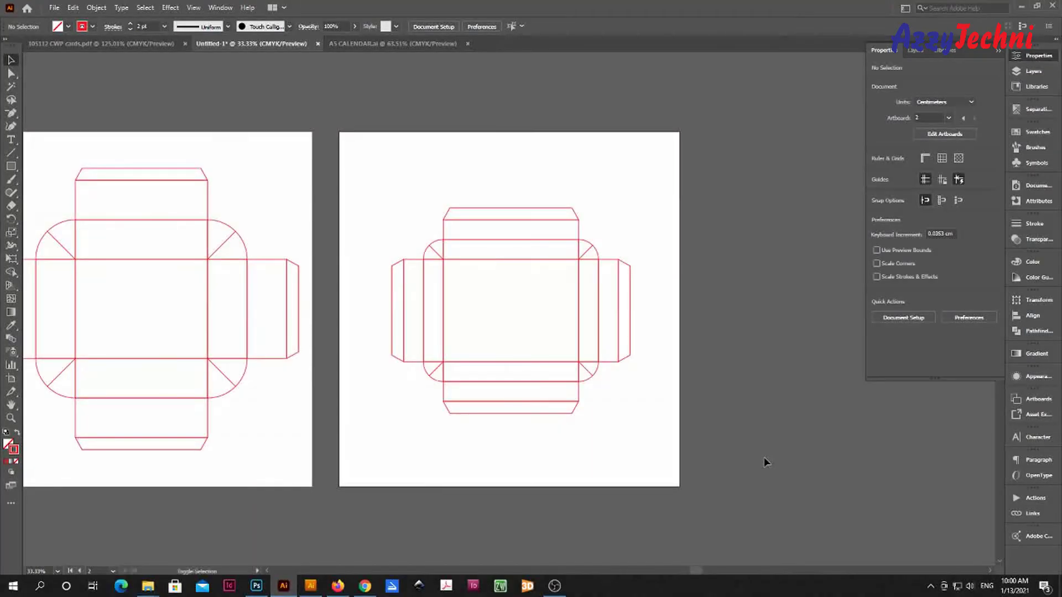
key("shift+o")
left_click_drag(681, 312, 646, 313)
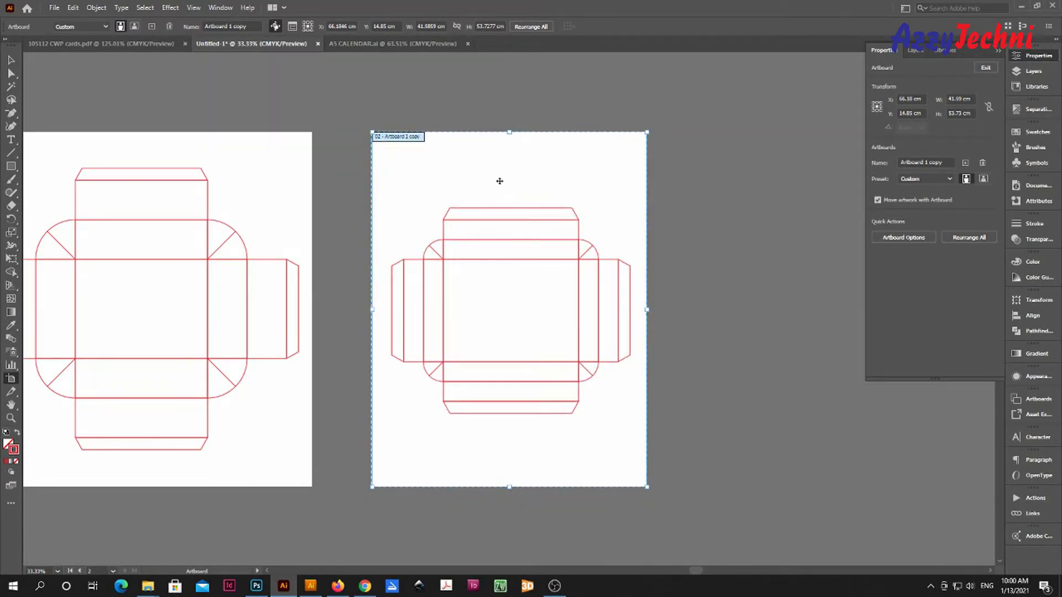
left_click_drag(509, 133, 531, 191)
key("v")
scroll(432, 415, "left", 6)
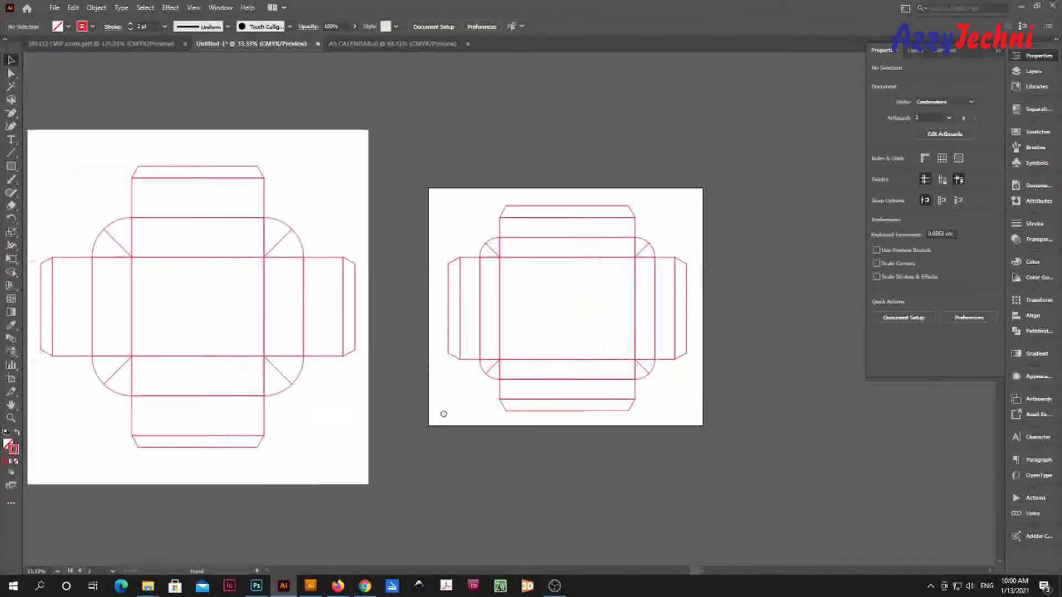
Add the text label "Base" in the lower-left area of the first artboard and enlarge it to about 69 pt.
key("z")
left_click_drag(185, 422, 255, 443)
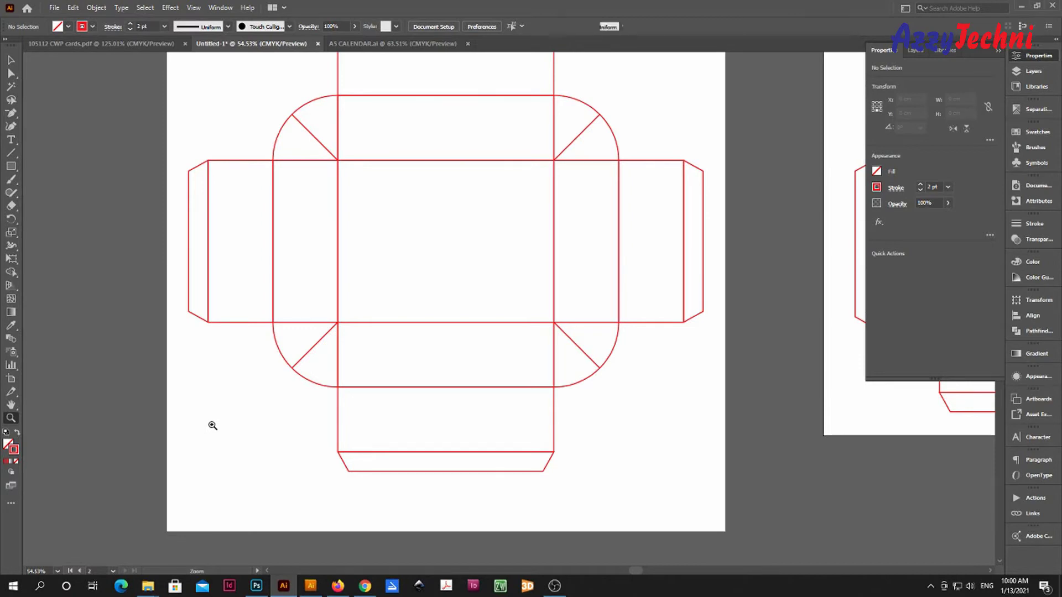
key("t")
left_click(219, 427)
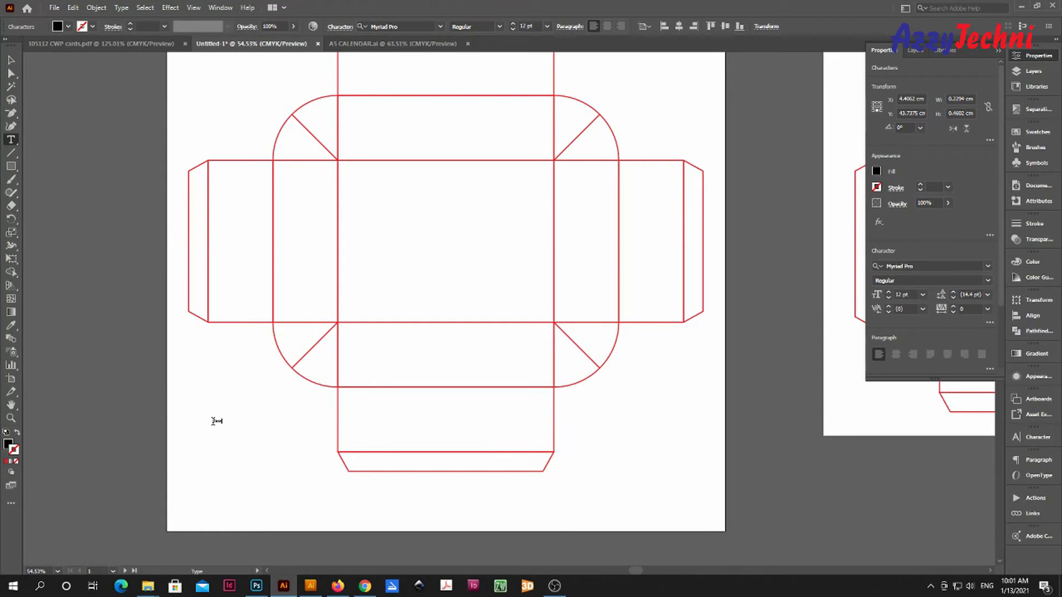
left_click(10, 61)
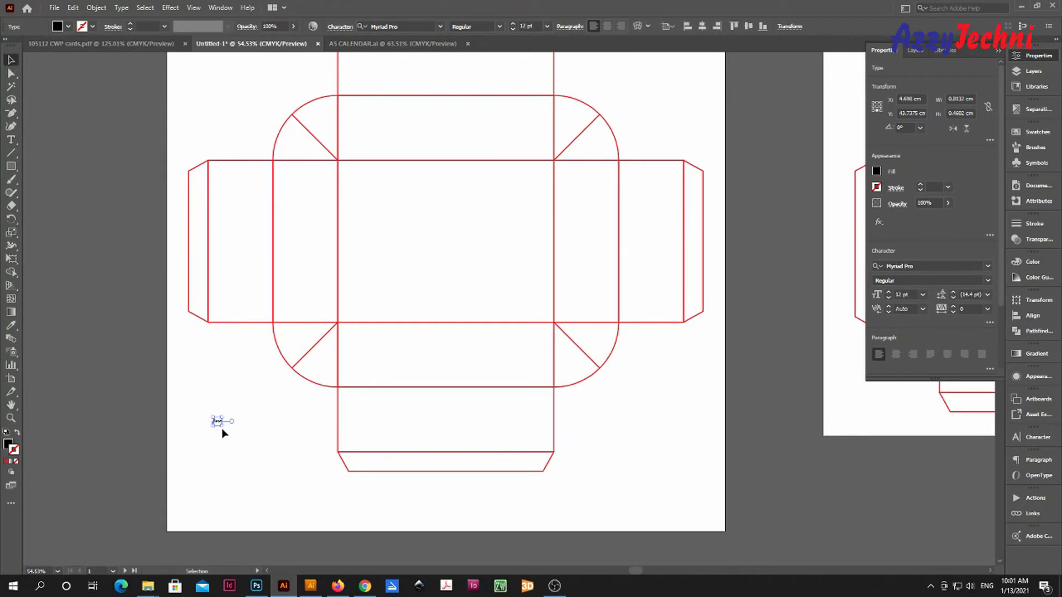
left_click_drag(224, 428, 297, 470)
Copy the "Base" label to the lower-left area of the second artboard.
left_click_drag(385, 401, 212, 411)
left_click_drag(75, 448, 714, 415)
key("alt+shift")
double_click(715, 416)
key("ctrl+a")
type("لإ")
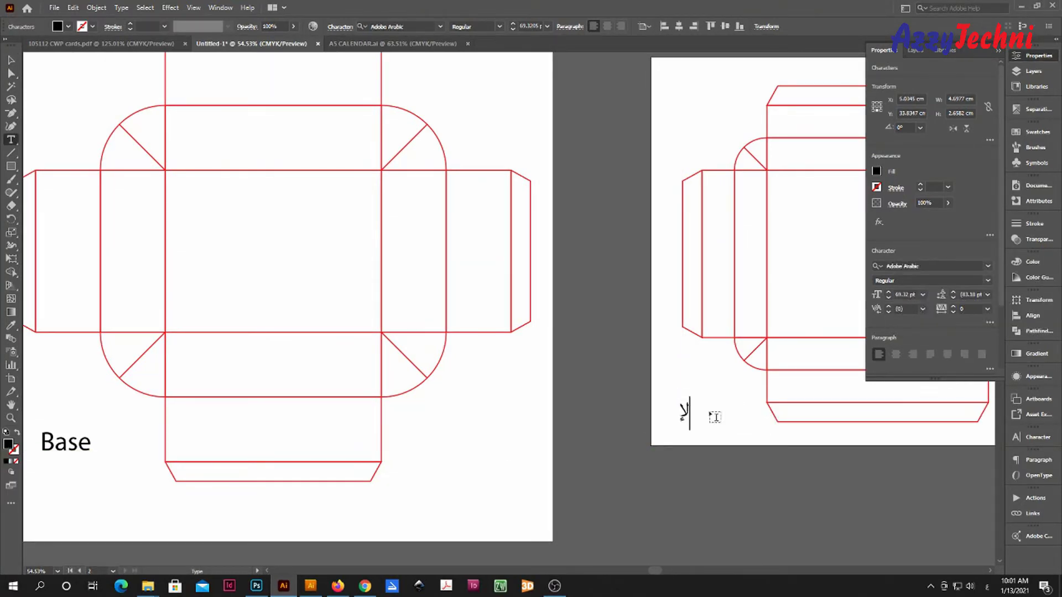
type("خح")
key("ctrl")
key("ctrl")
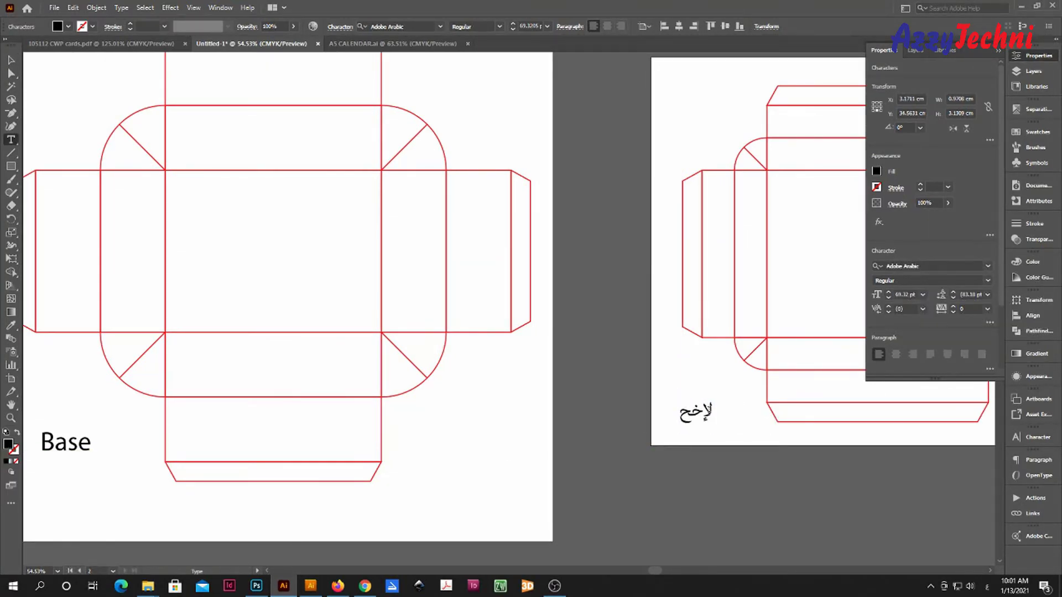
key("ctrl+z")
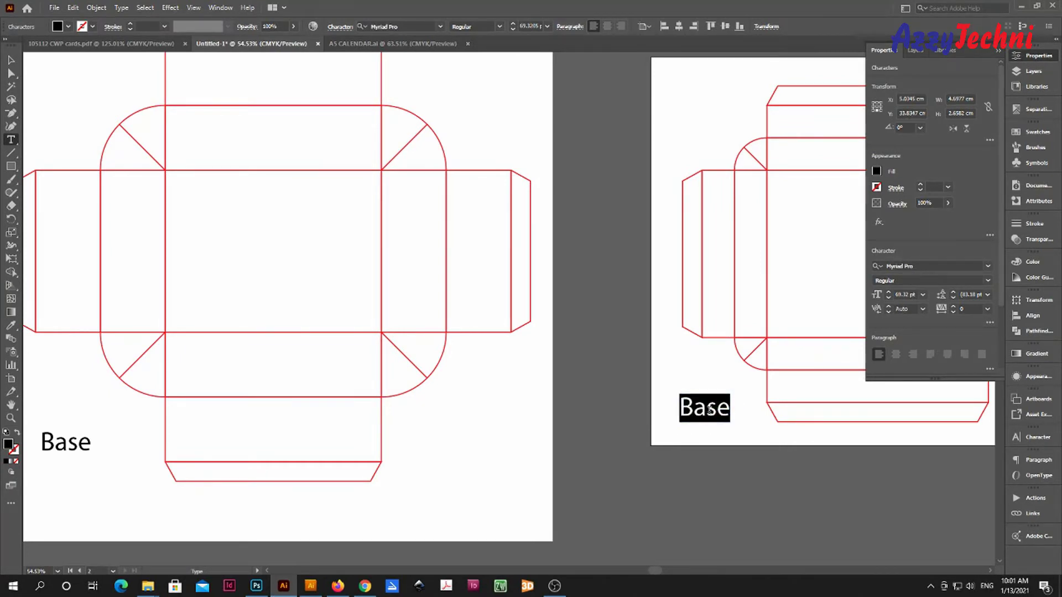
Replace the copied label's text on the second artboard with "Top".
type("Top")
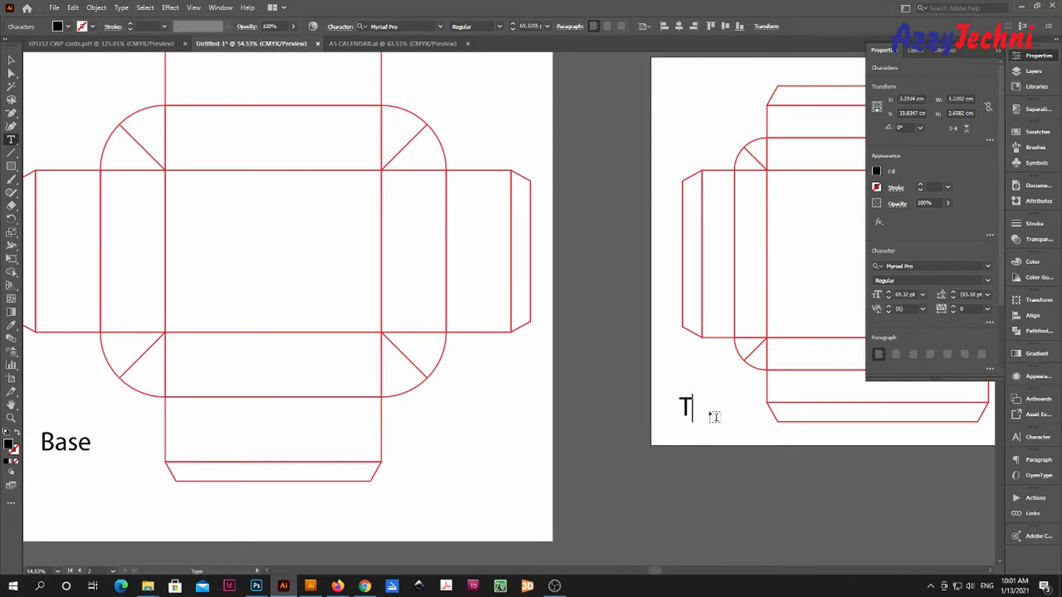
left_click(12, 61)
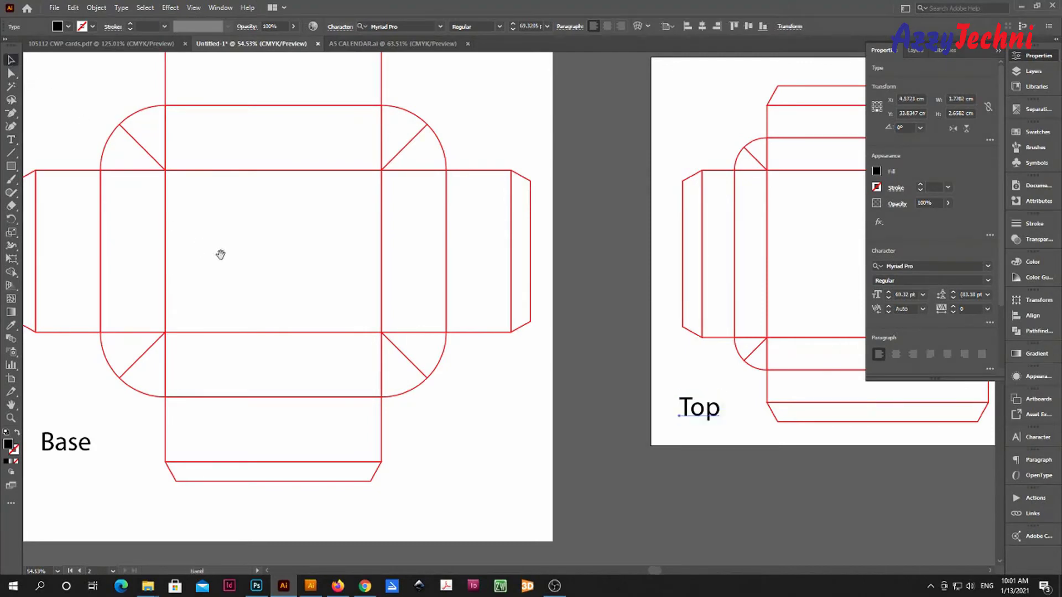
Detach the Base's horizontal fold lines from their panels by cutting those edges and pasting them back in place.
scroll(349, 278, "left", 5)
scroll(367, 292, "up", 1)
key("ctrl+minus")
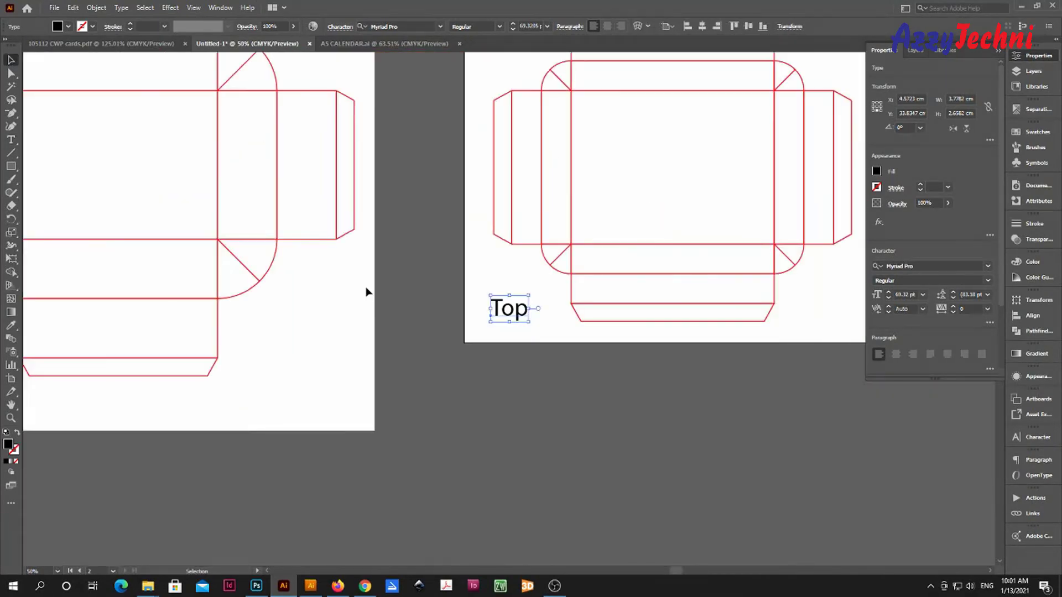
left_click_drag(327, 183, 524, 280)
left_click_drag(348, 250, 436, 280)
left_click(435, 279)
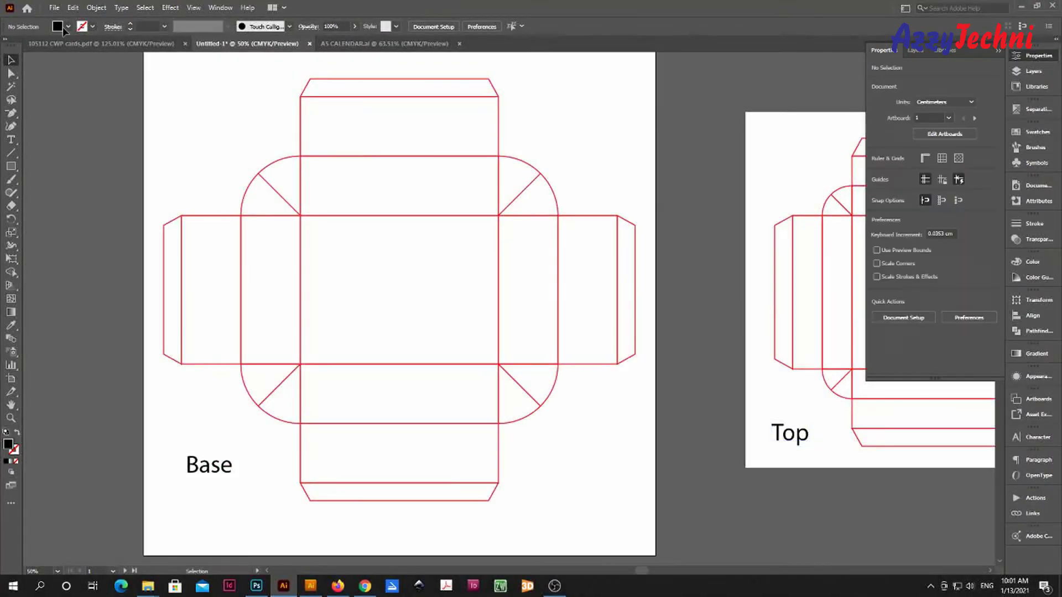
left_click(11, 76)
left_click_drag(478, 96, 487, 490)
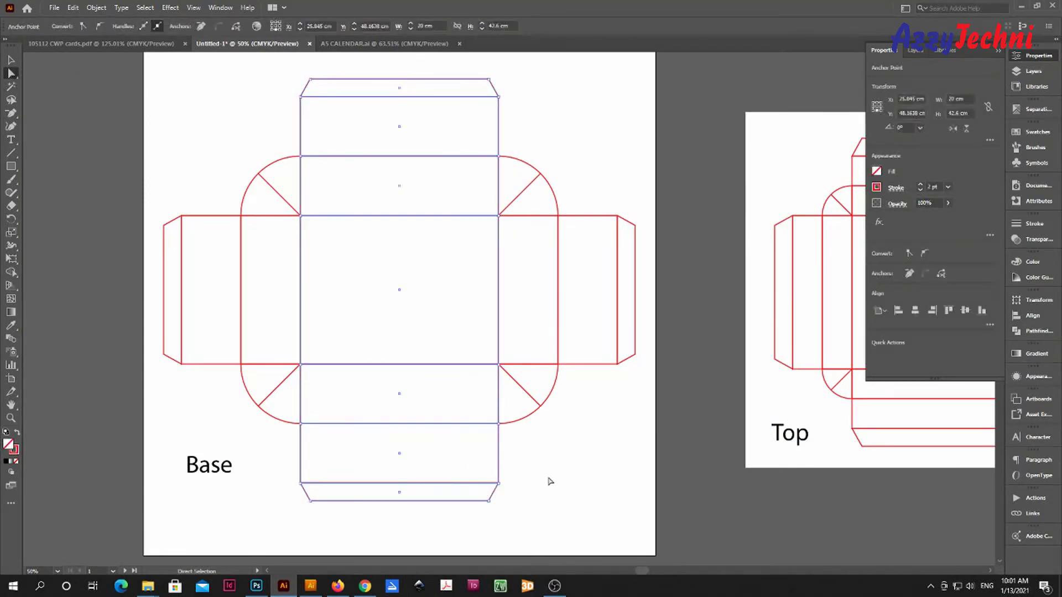
key("ctrl+j")
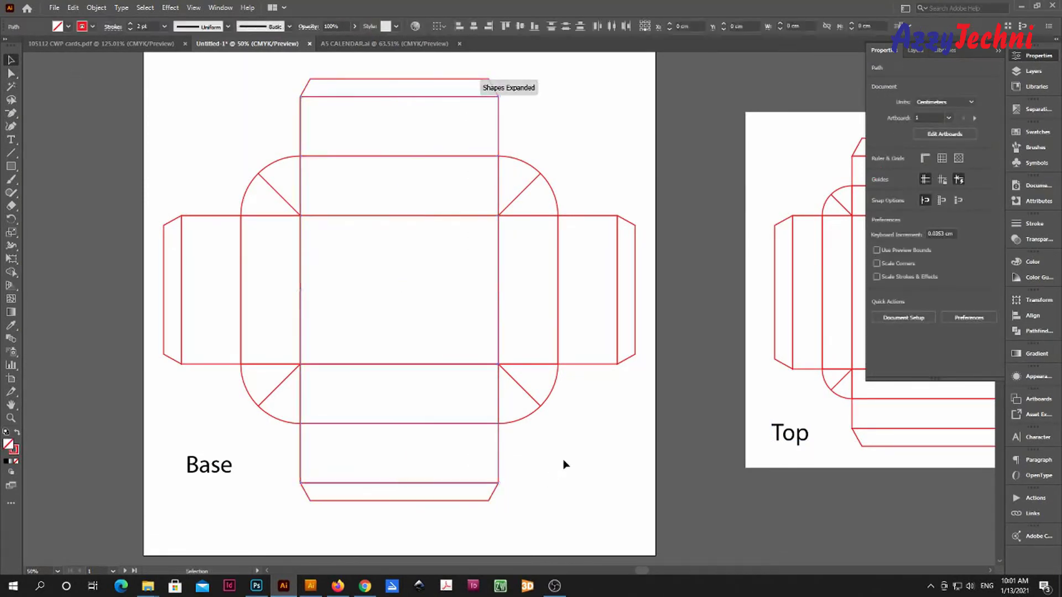
Delete the duplicate lines lying on top of each other along the Base's horizontal folds.
left_click(437, 106)
left_click(432, 157)
key("Delete")
left_click(451, 216)
key("Delete")
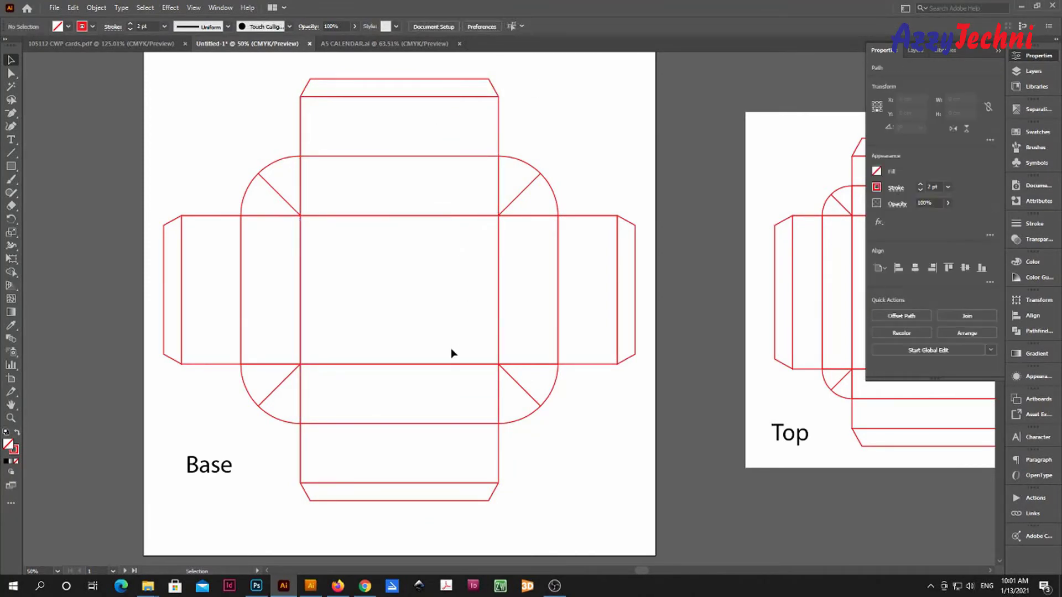
left_click(450, 365)
key("Delete")
left_click(458, 424)
key("Delete")
left_click(465, 483)
key("Delete")
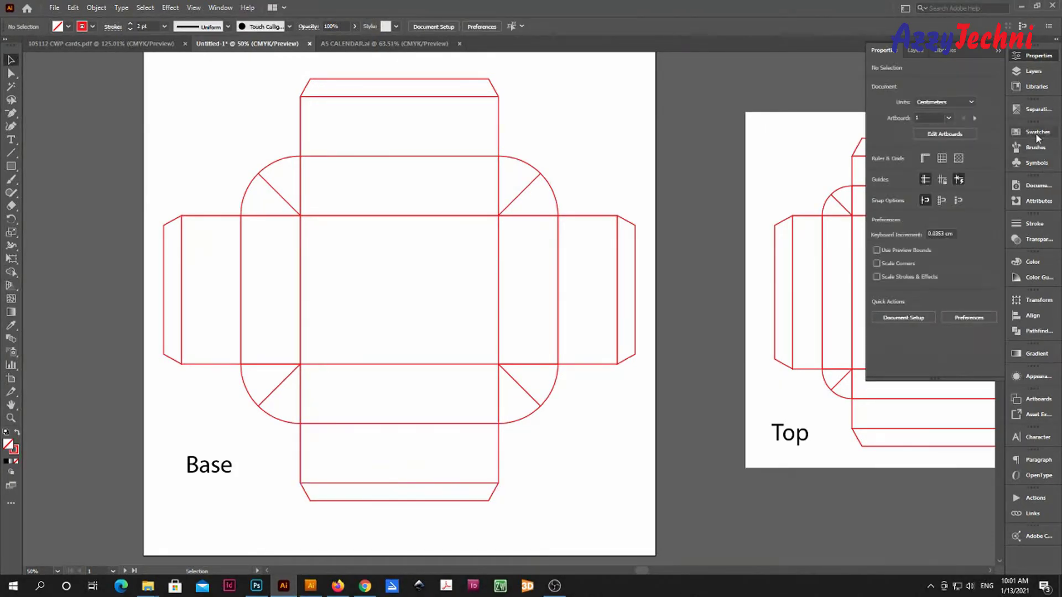
Colour the strokes of all the Base's horizontal fold lines green.
left_click(1034, 131)
left_click_drag(461, 101, 477, 487)
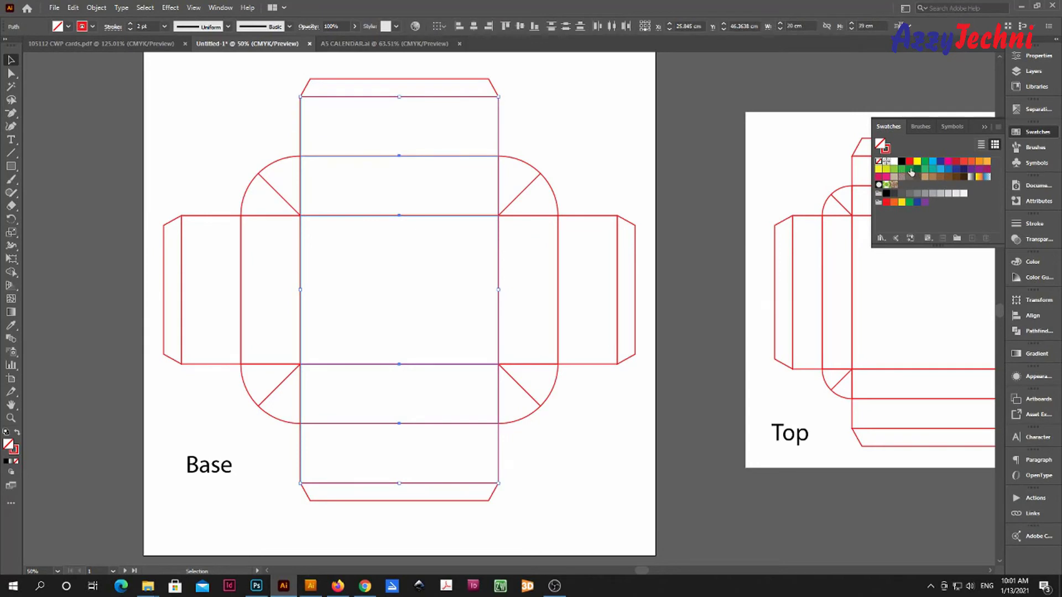
key("x")
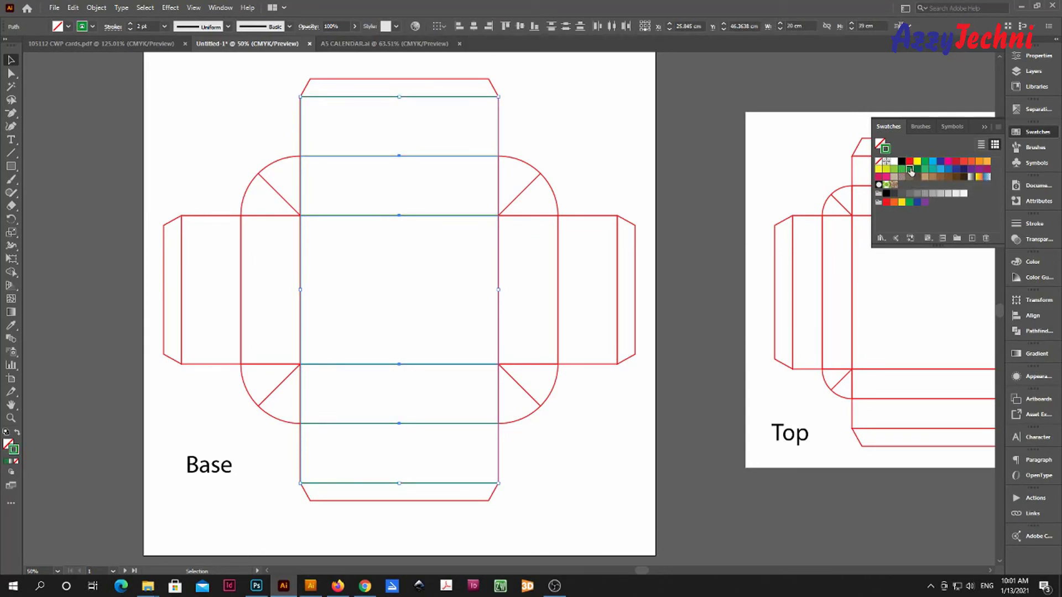
left_click(696, 146)
Cut the Base's vertical fold lines out of the panels, paste them back in place, and colour their strokes green.
key("a")
left_click_drag(227, 236, 625, 244)
key("v")
key("ctrl+x")
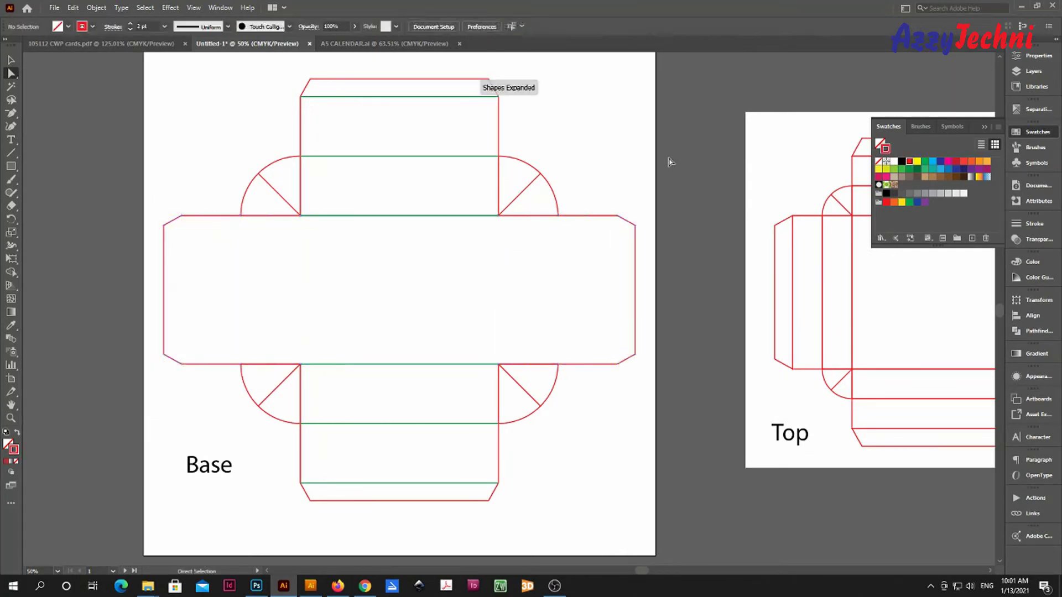
key("ctrl+f")
left_click(669, 162)
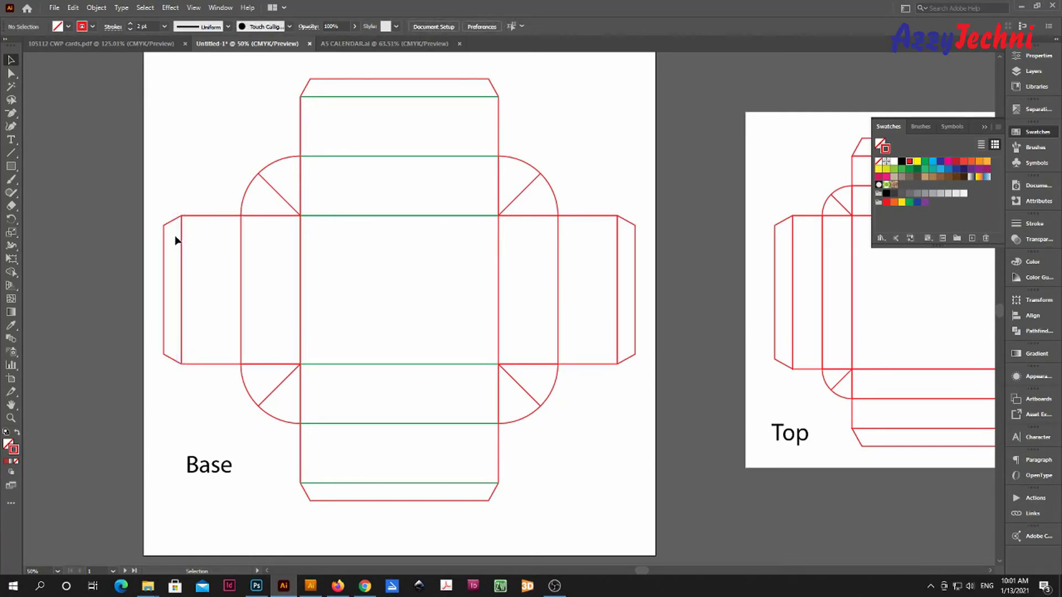
left_click_drag(177, 240, 622, 254)
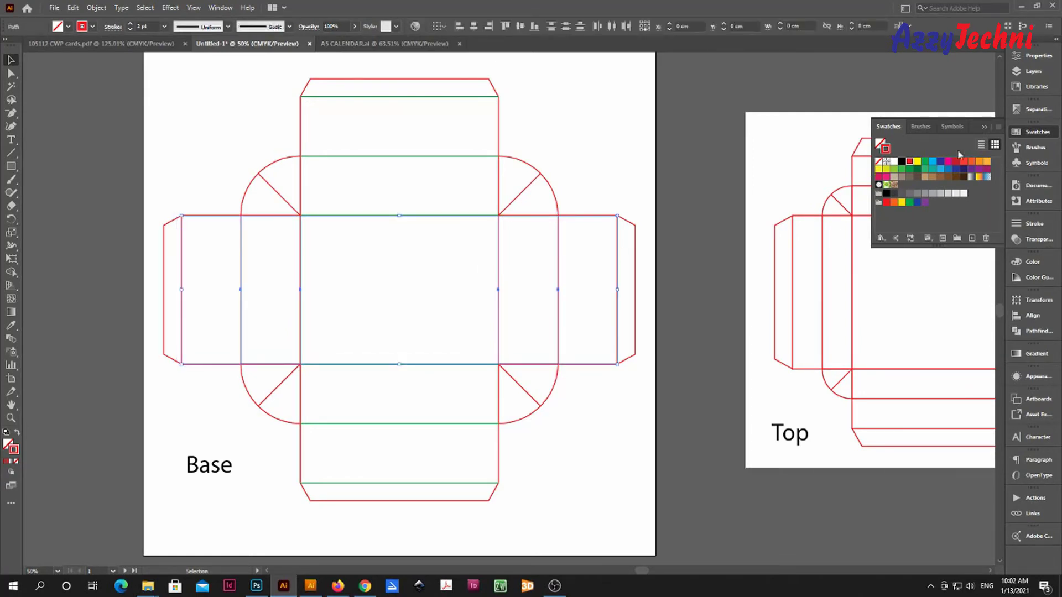
left_click(621, 171)
Detach the two short side edges of the Base's lower wall, next to the corner gussets, and colour them green.
key("space")
left_click_drag(631, 208, 643, 236)
key("a")
left_click_drag(414, 449, 518, 446)
key("Delete")
key("v")
key("ctrl+z")
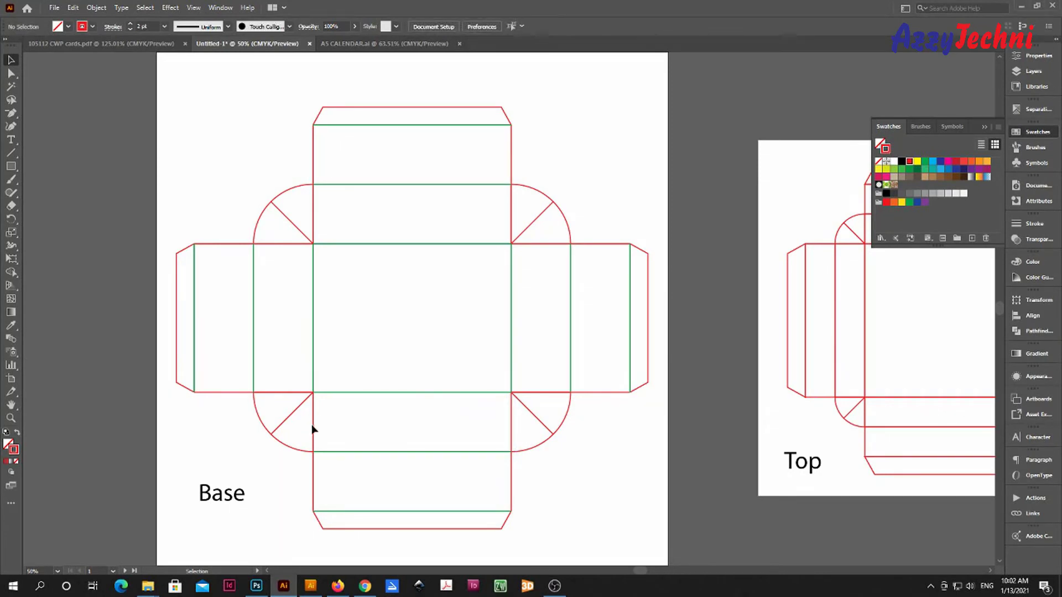
left_click_drag(510, 437, 511, 436)
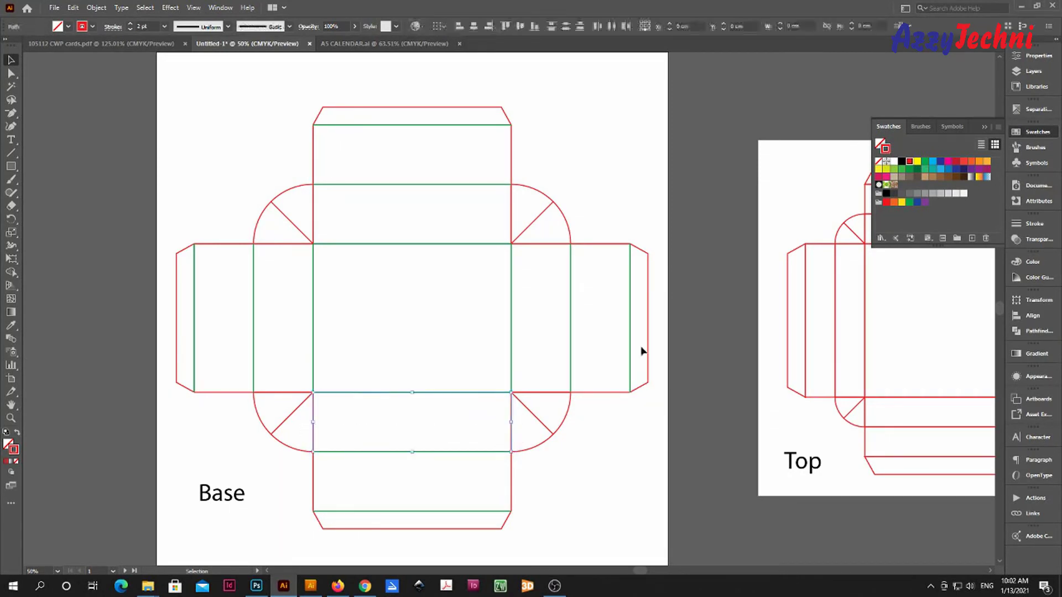
left_click(606, 439)
Detach the two short side edges of the Base's upper wall, next to the corner gussets, and colour them green.
key("a")
left_click_drag(306, 198, 522, 211)
key("Delete")
left_click(618, 155)
key("v")
key("v")
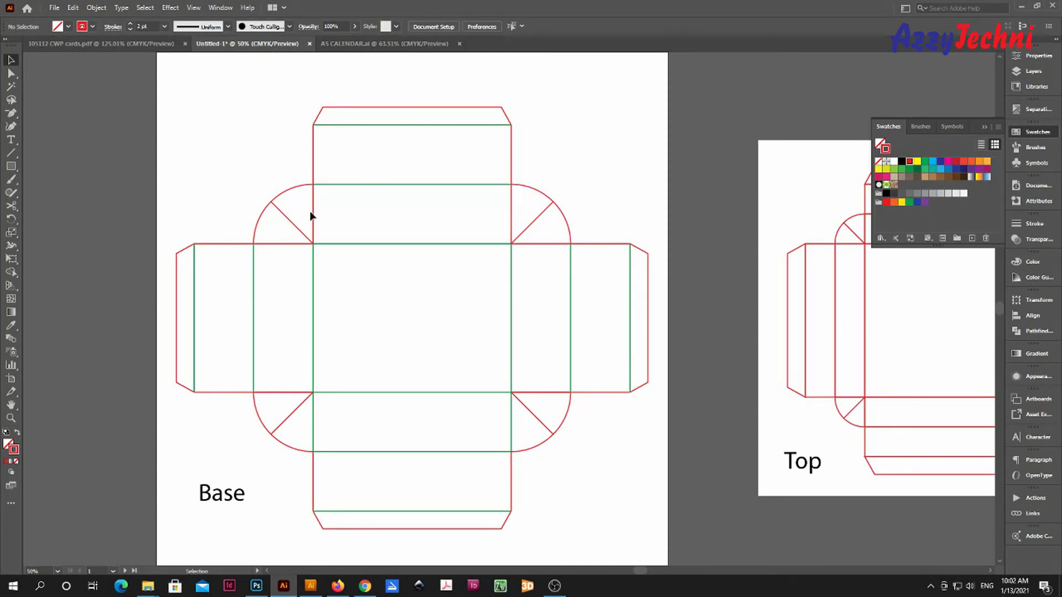
left_click_drag(301, 196, 531, 212)
left_click(908, 169)
left_click(732, 161)
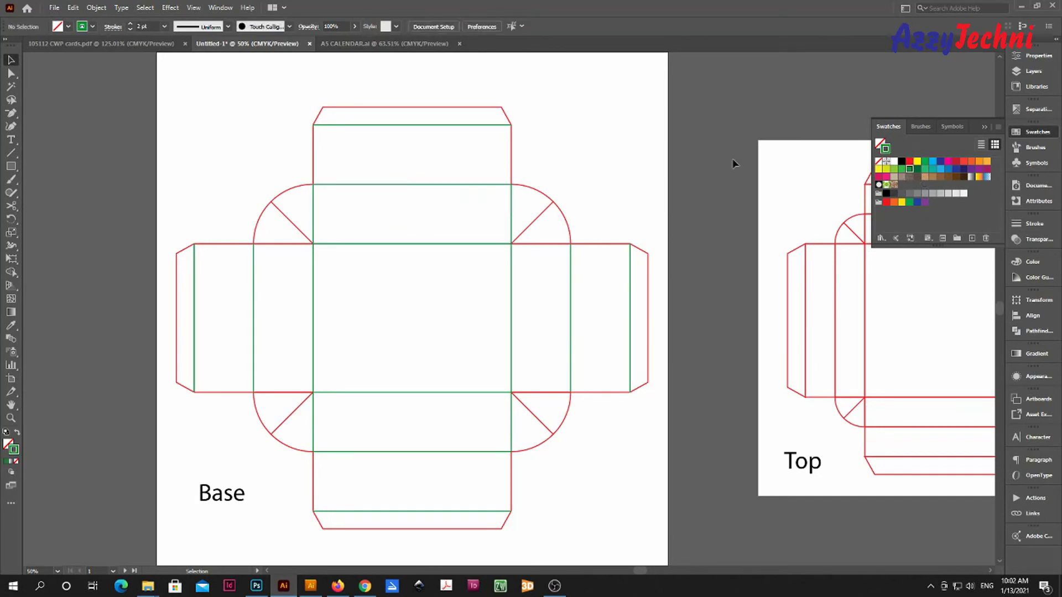
Detach the upper and lower edges of the Base's left wall, next to the gussets, and colour them green.
key("a")
left_click_drag(260, 239, 278, 399)
key("Delete")
left_click(630, 178)
key("v")
left_click_drag(273, 398, 268, 238)
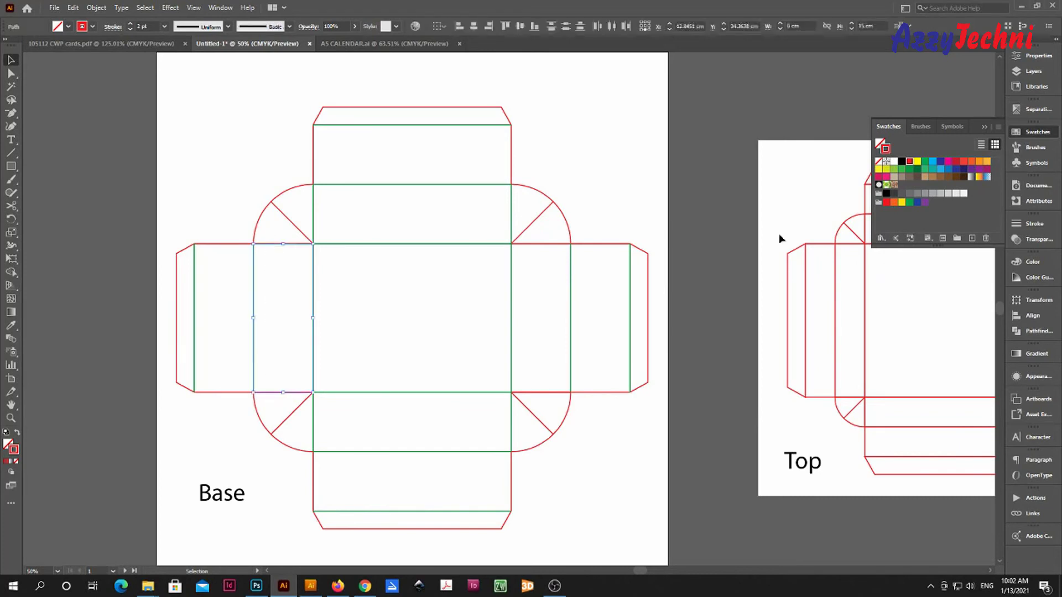
left_click(687, 211)
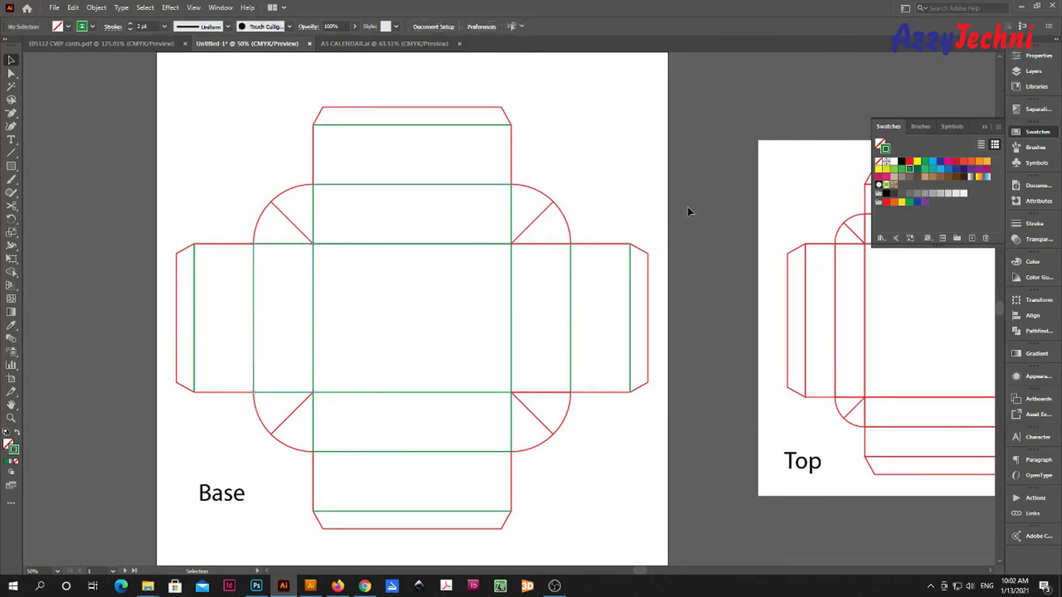
Detach the upper and lower edges of the Base's right wall, next to the gussets, and colour them green.
key("a")
left_click_drag(561, 275, 565, 407)
left_click(671, 211)
key("v")
left_click_drag(552, 405, 540, 235)
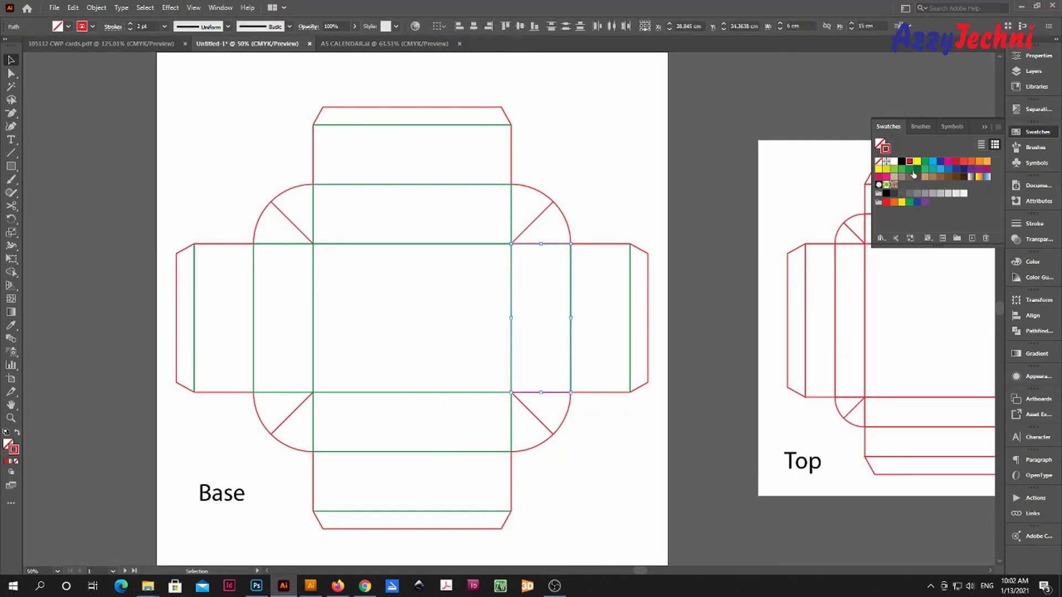
left_click(720, 234)
Cut the horizontal fold lines out of the Top die-line's panels and paste them back in place as separate lines.
mouse_move(723, 347)
left_mouse_down()
mouse_move(719, 326)
mouse_move(713, 337)
left_mouse_up()
left_click_drag(833, 366, 591, 363)
left_click_drag(711, 350, 509, 363)
key("z")
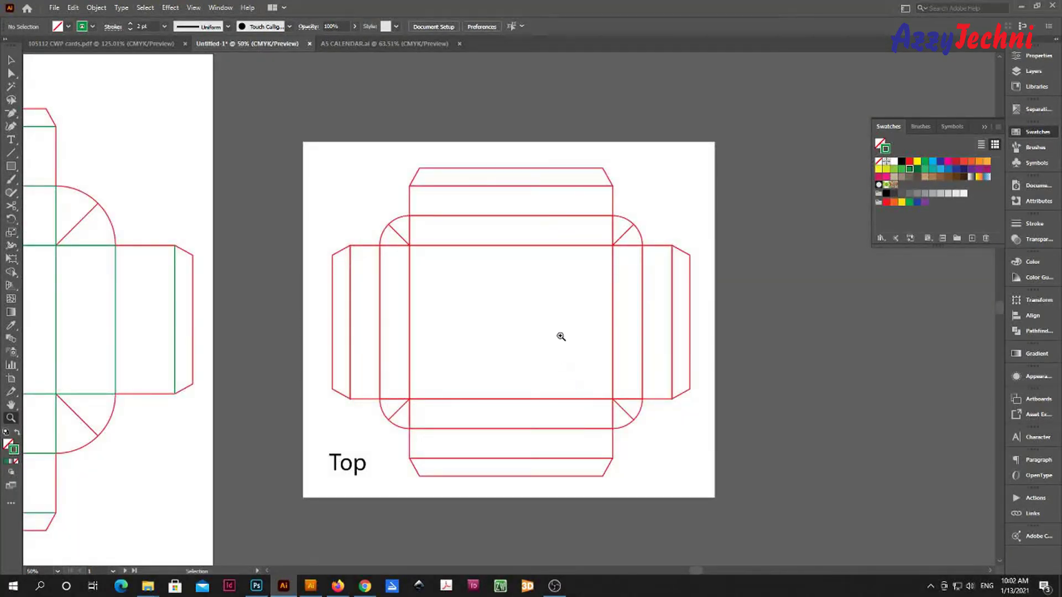
left_click_drag(560, 337, 576, 339)
key("a")
left_click_drag(600, 165, 619, 475)
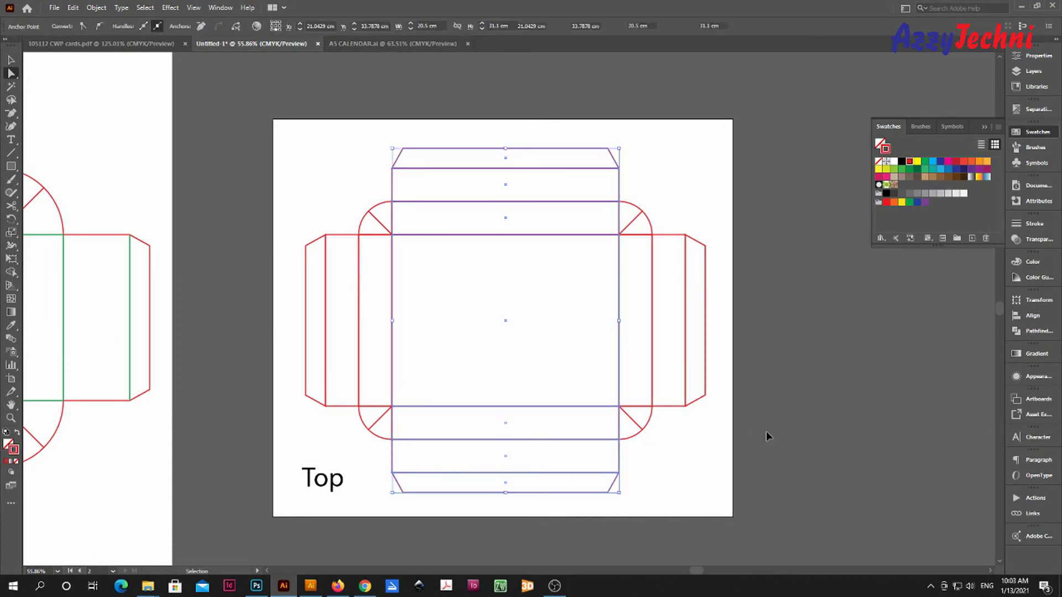
key("ctrl+x")
left_click(805, 408)
key("v")
key("ctrl+f")
left_click(805, 409)
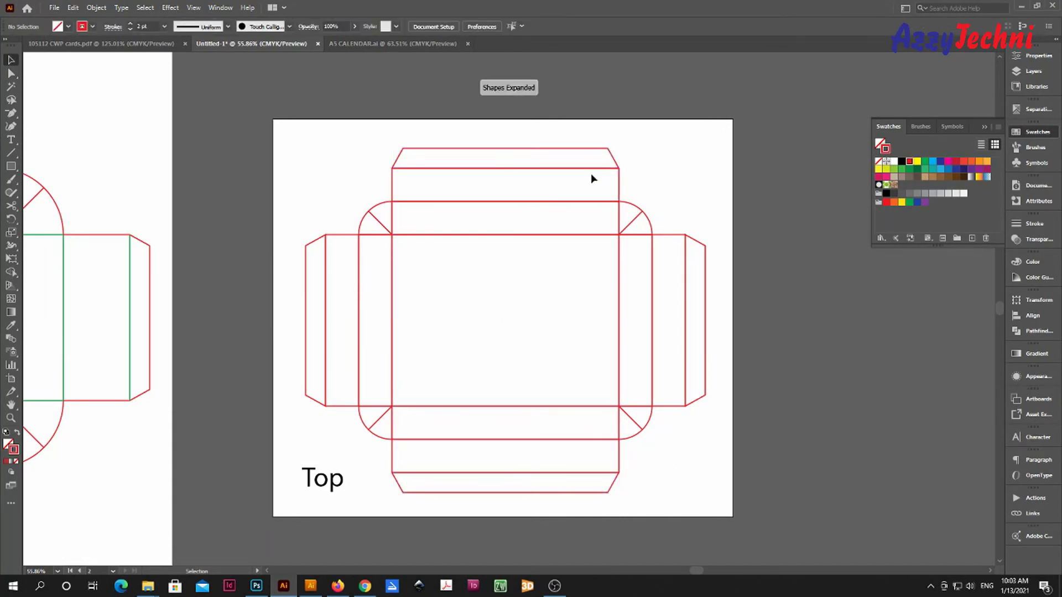
Delete the duplicate lines along the Top's horizontal folds and colour the remaining horizontal fold lines green.
left_click(595, 202)
key("Delete")
left_click(597, 236)
key("Delete")
left_click_drag(592, 408, 585, 163)
key("Delete")
left_click(597, 473)
key("Delete")
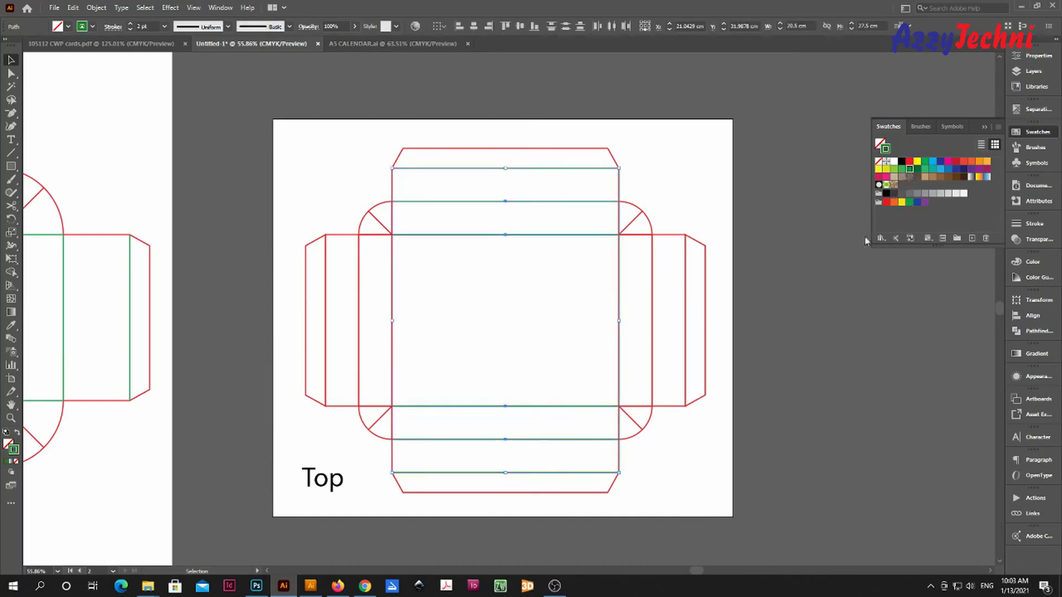
left_click(808, 315)
Detach the Top's vertical fold lines from their panels while keeping them in place.
key("a")
left_click_drag(317, 252, 695, 260)
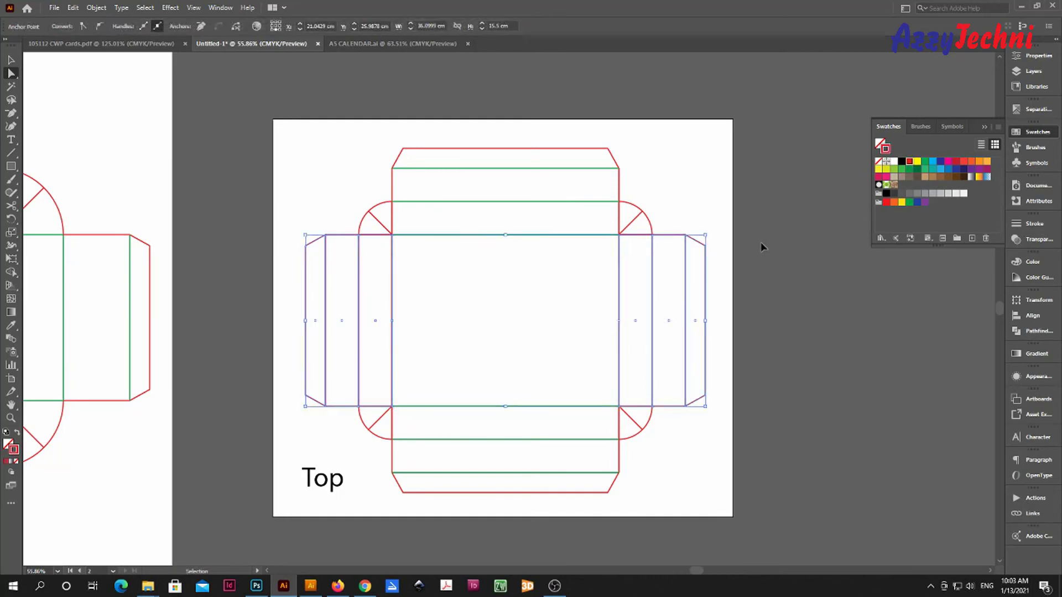
key("Delete")
key("ctrl+z")
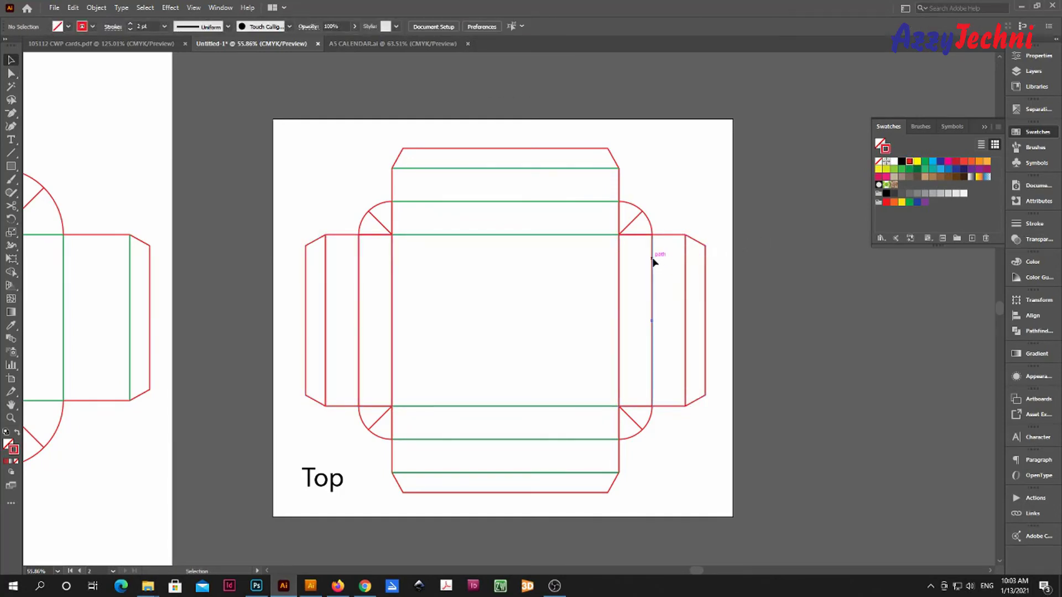
Delete the duplicate lines along the Top's vertical folds and colour the remaining vertical fold lines green.
left_click(619, 265)
key("Delete")
left_click(392, 261)
key("Delete")
left_click(360, 252)
key("Delete")
left_click(326, 253)
key("Delete")
left_click_drag(320, 250, 692, 268)
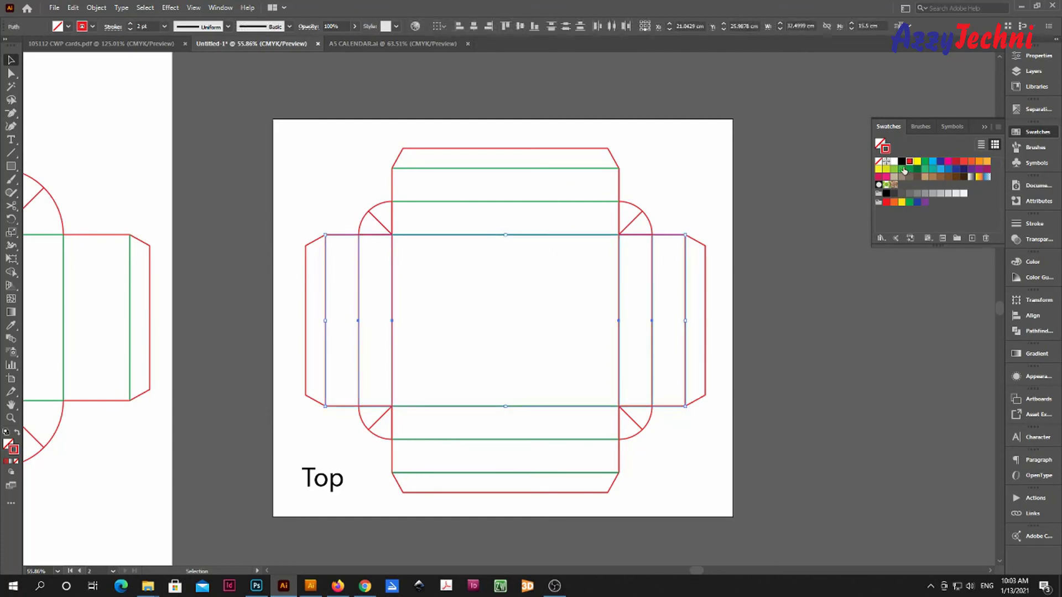
left_click(808, 219)
Detach the two short side edges of the Top's upper wall, next to the gussets, and colour them green.
key("a")
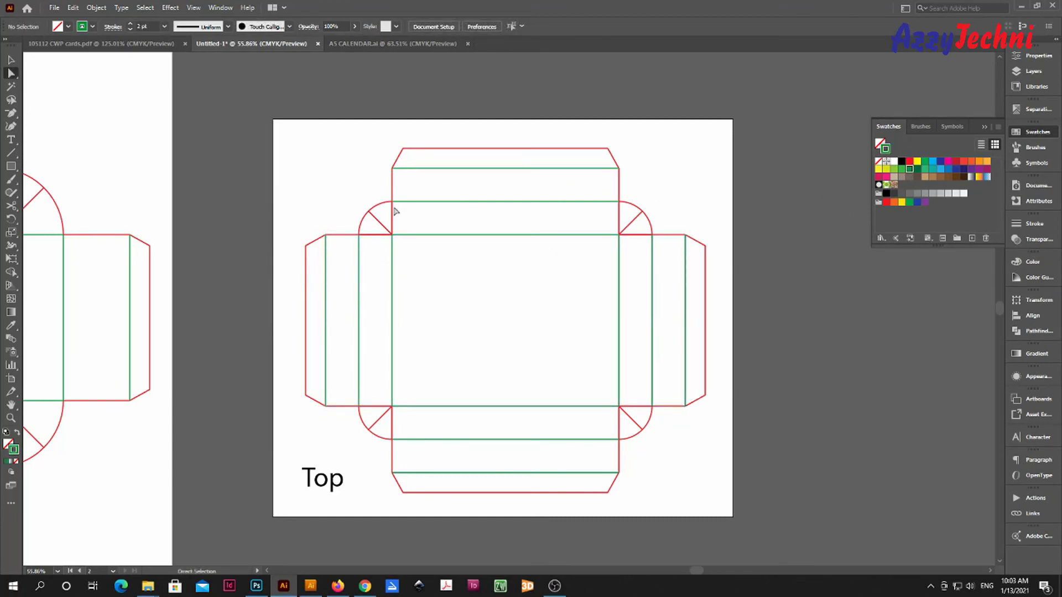
left_click_drag(387, 210, 625, 213)
key("ctrl+j")
key("v")
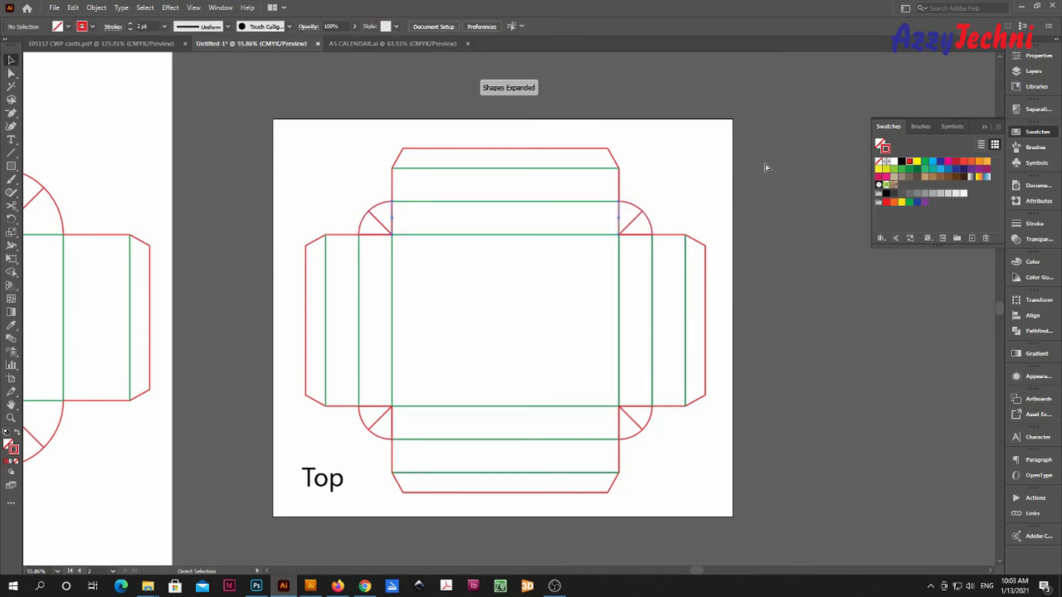
left_click(620, 217)
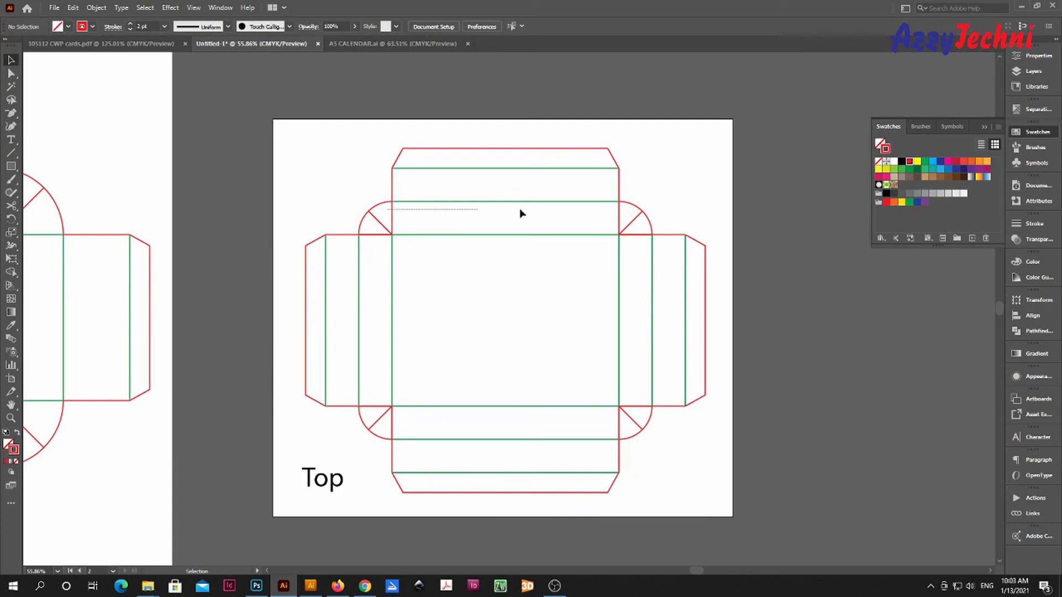
left_click(620, 218)
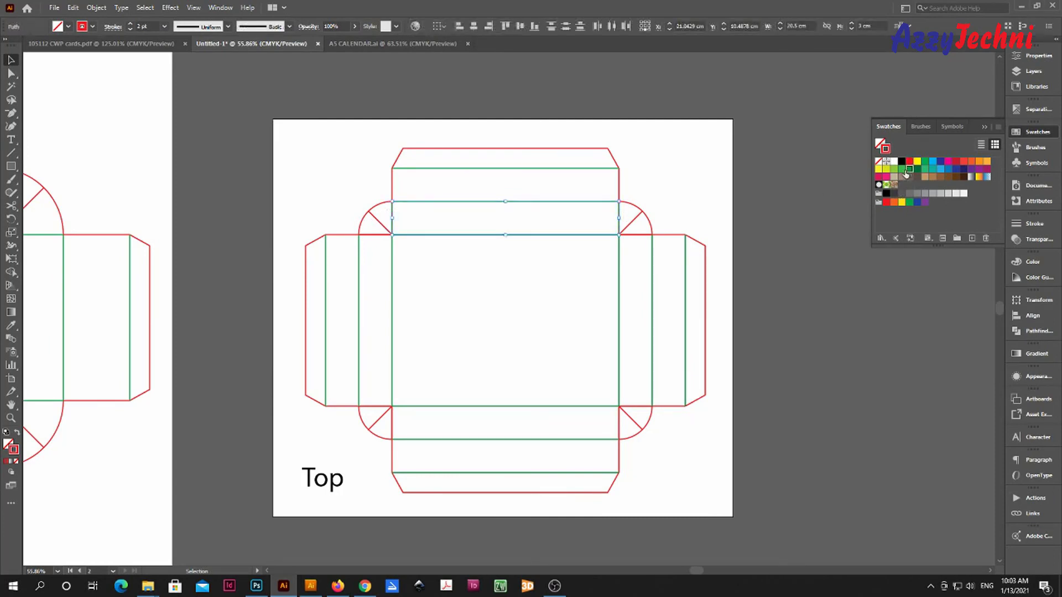
left_click(850, 288)
Cut the short side edges of the Top's lower wall, paste them back in place, and colour them green.
key("a")
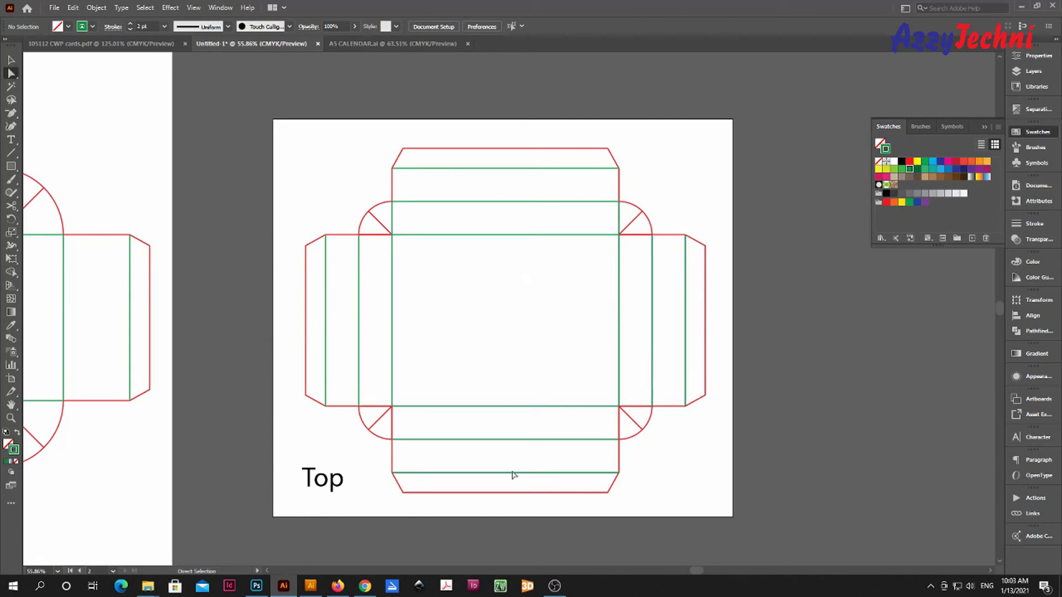
left_click_drag(387, 433, 636, 444)
key("ctrl+x")
key("v")
key("ctrl+f")
left_click(793, 408)
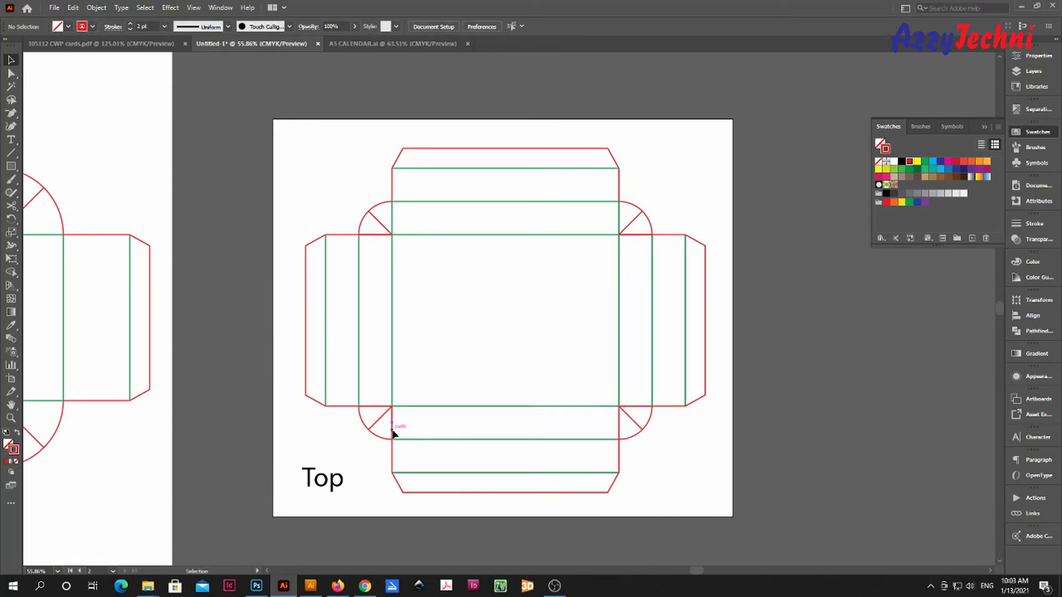
left_click_drag(470, 435, 633, 431)
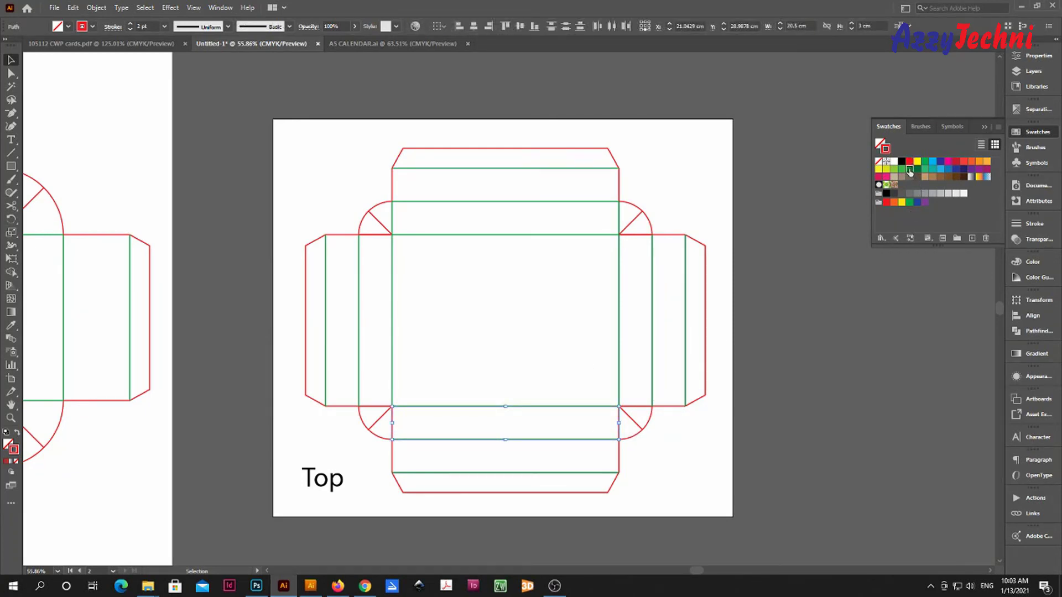
left_click(851, 331)
Detach the two short side edges of the Top's right wall, next to the gussets, and colour them green.
key("a")
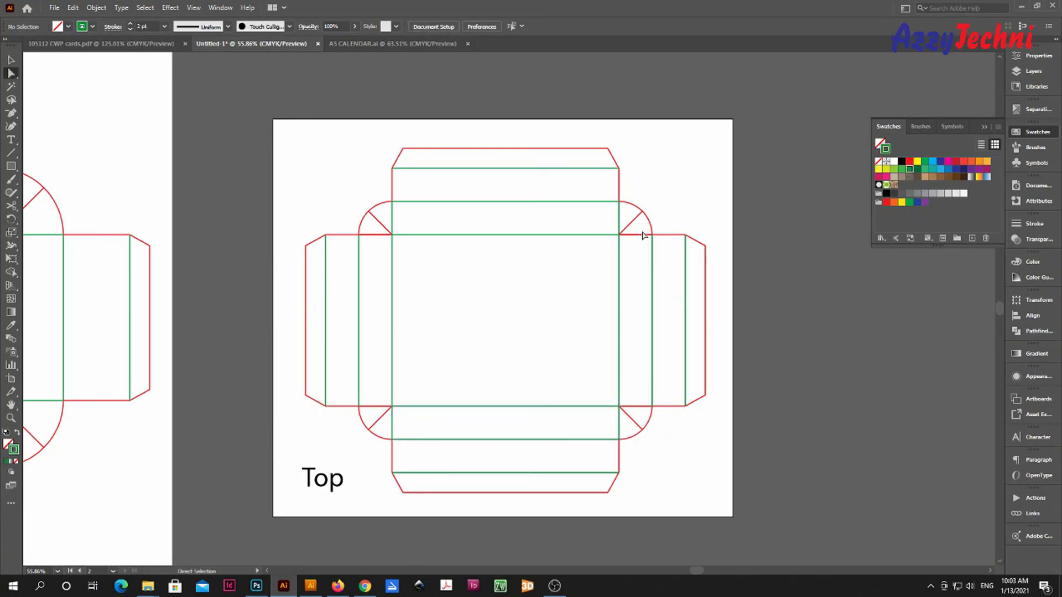
left_click(648, 416)
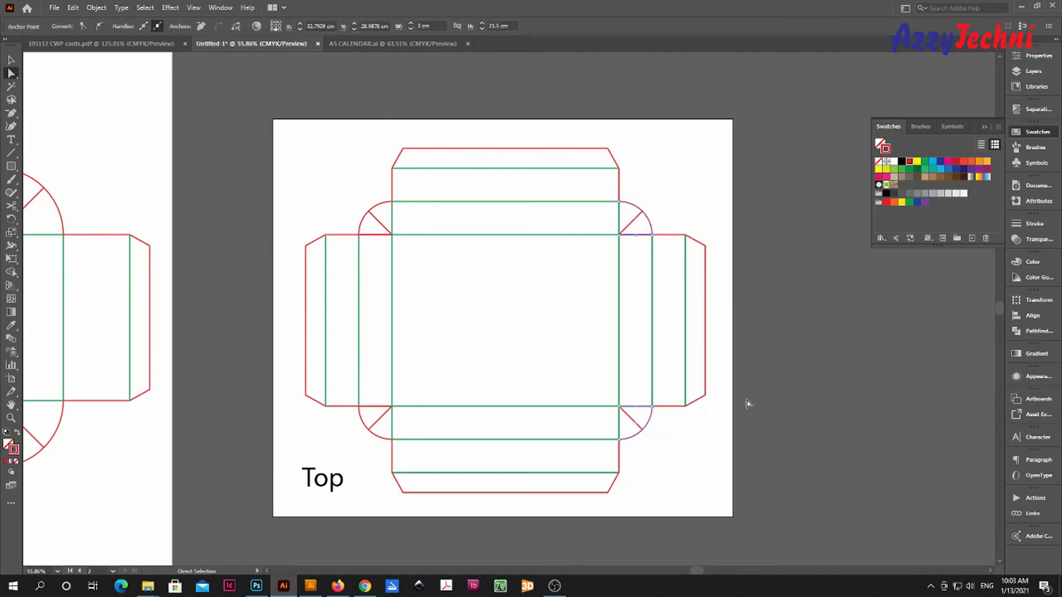
left_click(747, 404)
key("v")
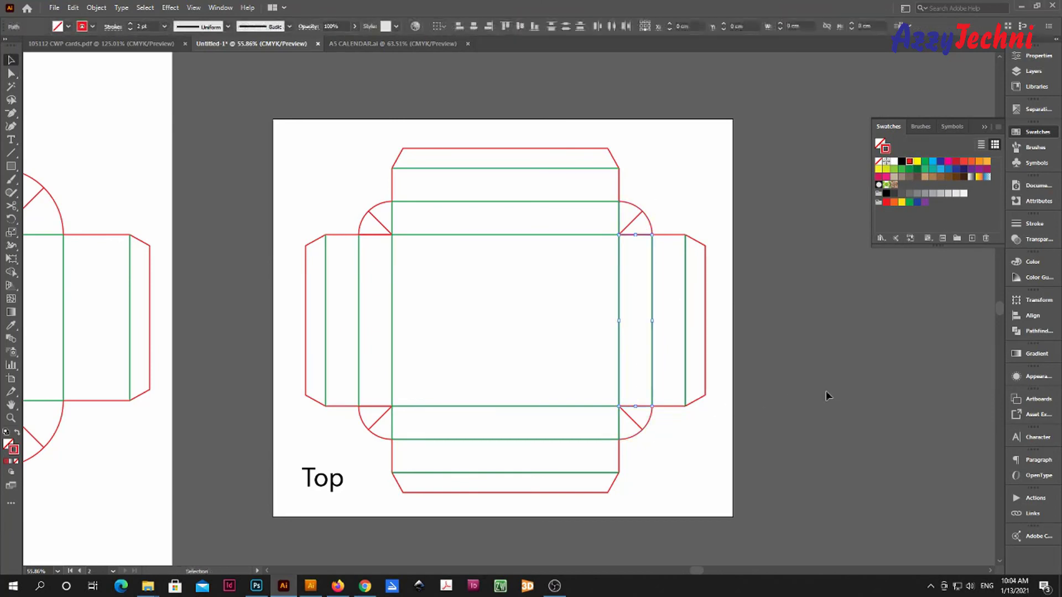
mouse_move(641, 238)
left_mouse_down()
mouse_move(635, 408)
mouse_move(636, 386)
mouse_move(645, 410)
mouse_move(638, 234)
left_mouse_up()
left_click(757, 300)
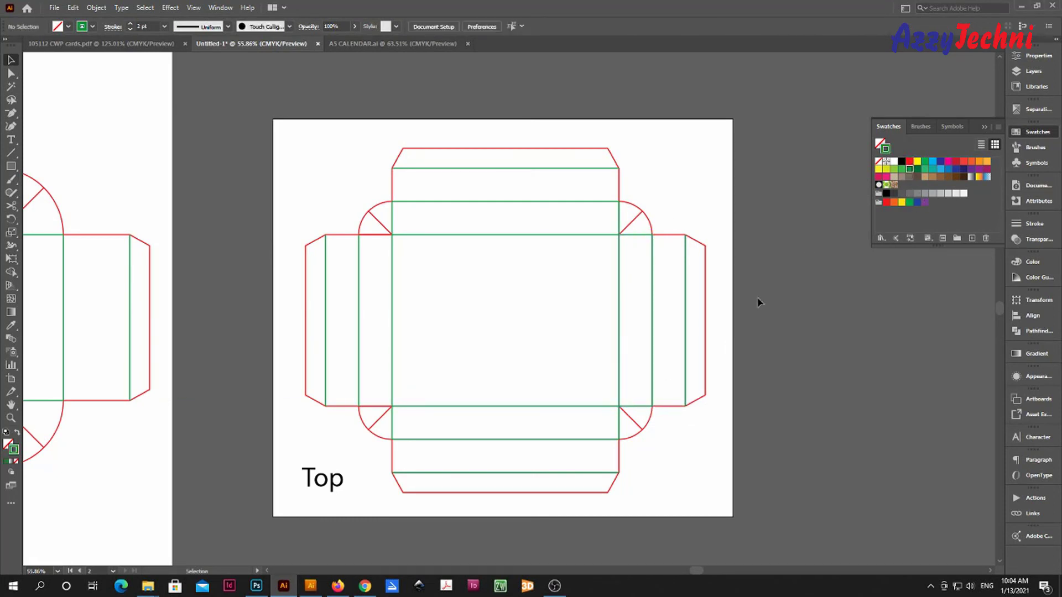
Detach the two short side edges of the Top's left wall, next to the gussets, and colour them green.
key("a")
left_click_drag(365, 228, 372, 412)
key("Delete")
left_click(806, 395, "ctrl")
key("v")
key("ctrl+z")
left_click_drag(372, 235, 377, 258)
key("Delete")
left_click(373, 407)
key("Delete")
left_click_drag(376, 410, 368, 224)
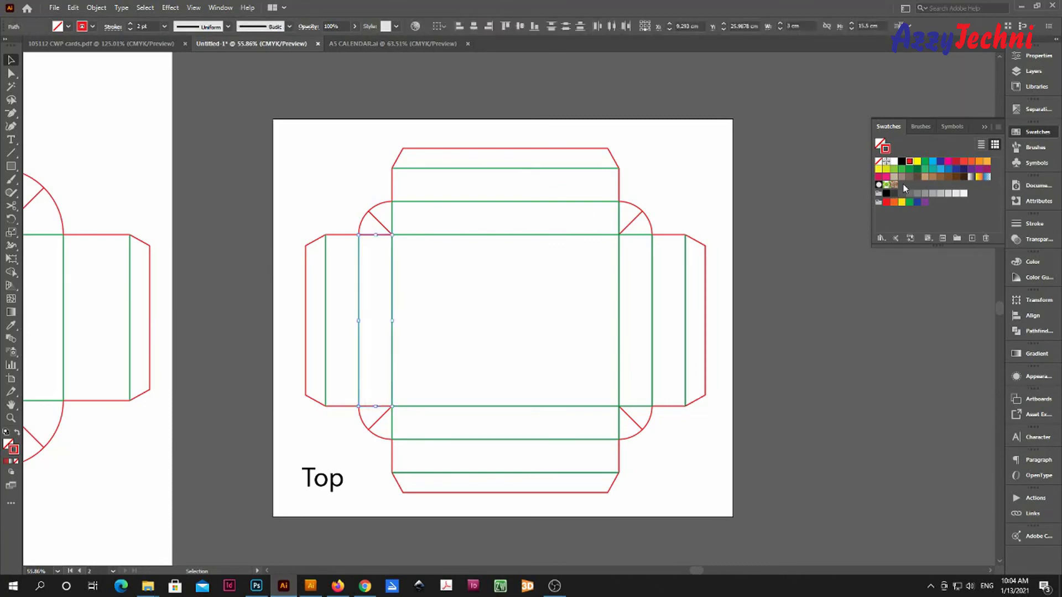
left_click(786, 332)
Group all lines of the Top die-line, leaving its text label out of the group.
left_click_drag(803, 390, 913, 397)
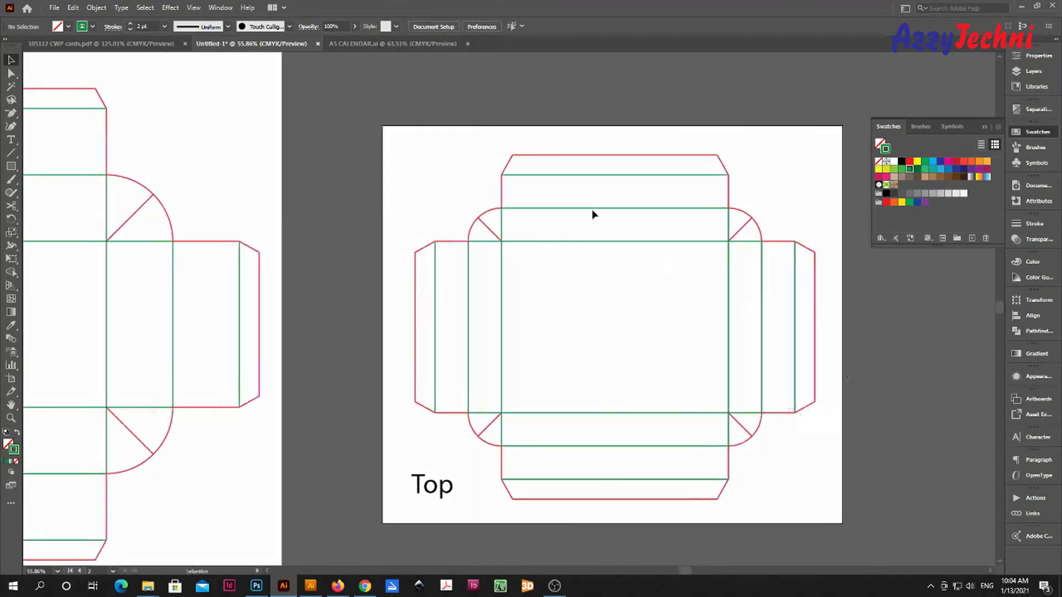
left_click_drag(397, 128, 685, 520)
left_click(457, 495, "shift")
right_click(617, 289)
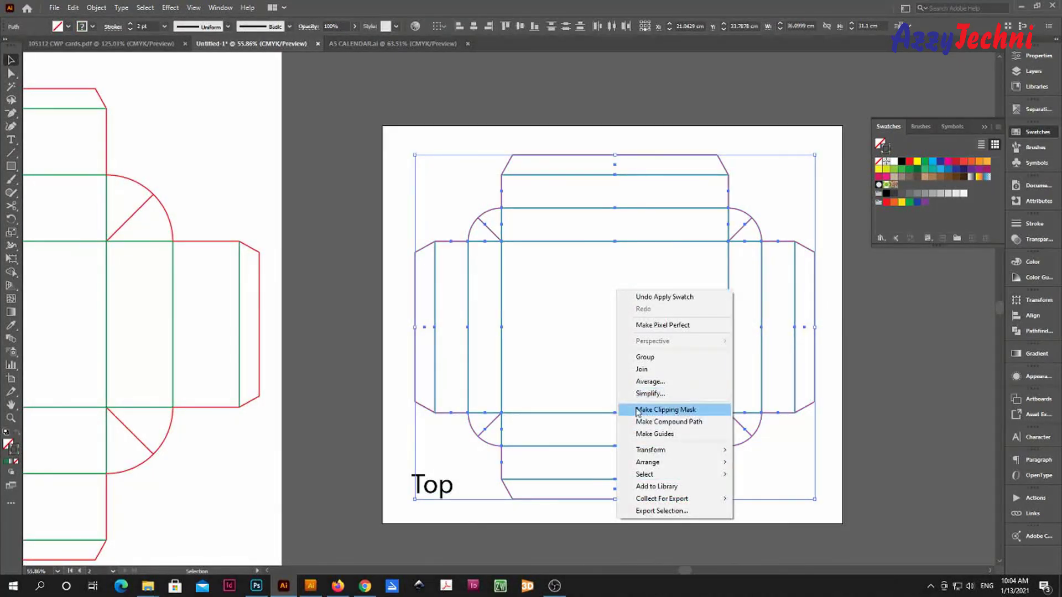
left_click(707, 370)
left_click(415, 426)
Group all lines of the Base die-line, leaving its text label out of the group.
left_click_drag(185, 344, 664, 315)
key("ctrl+minus")
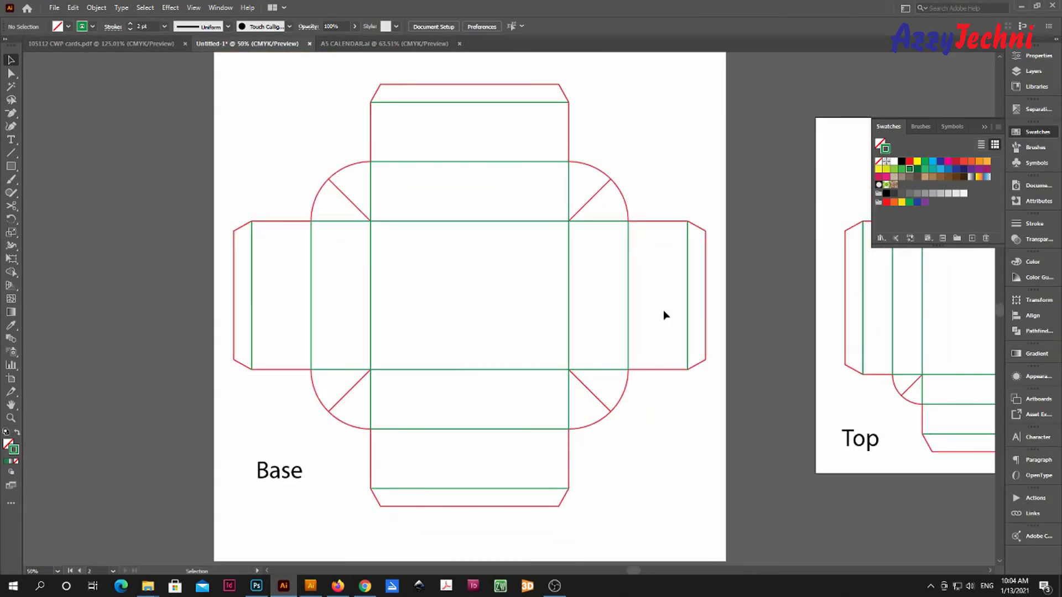
left_click_drag(224, 76, 708, 510)
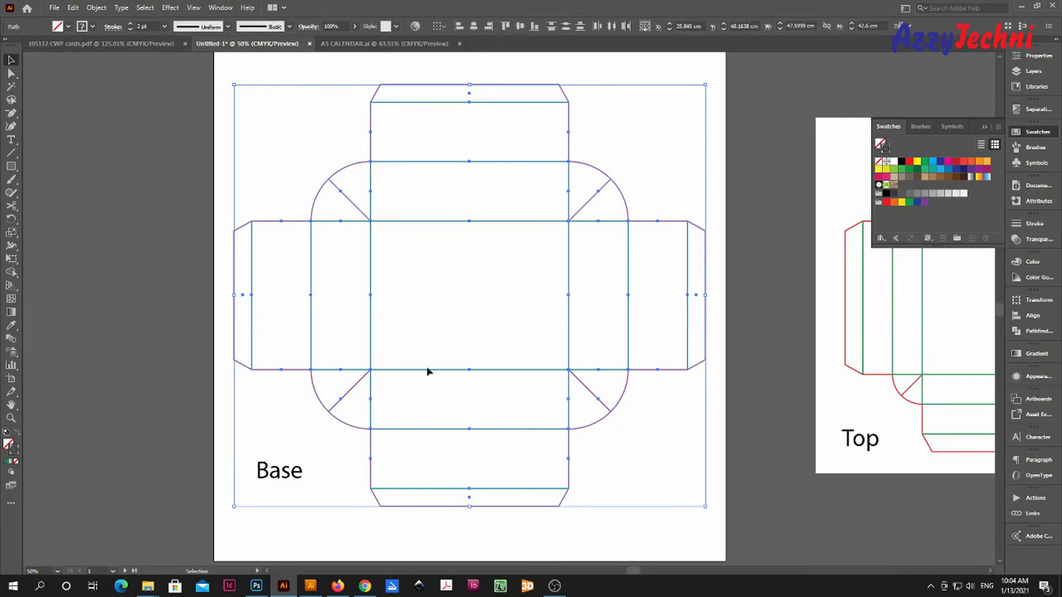
right_click(449, 270)
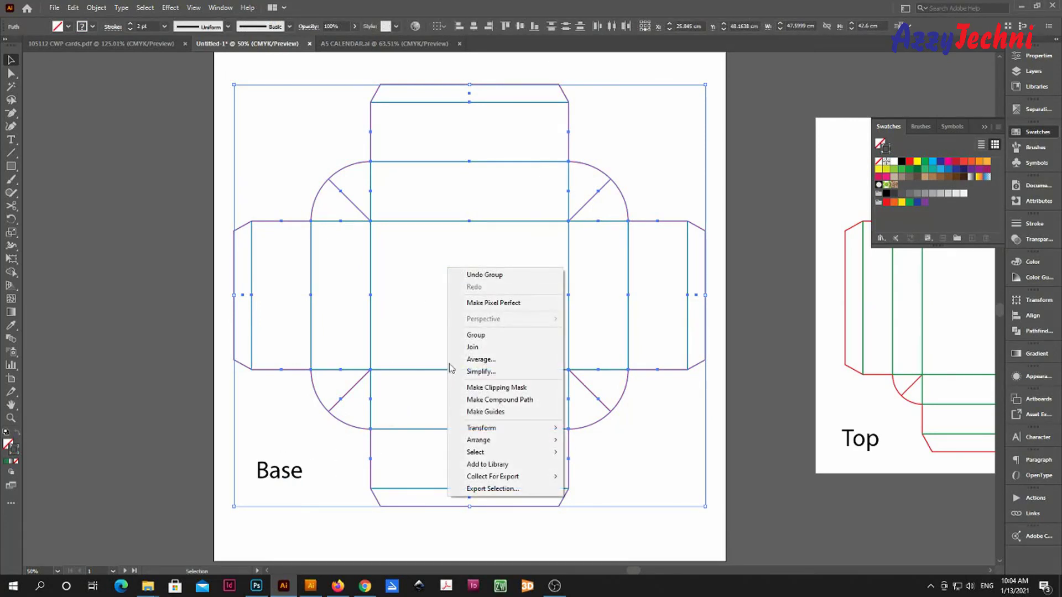
left_click(489, 347)
left_click(602, 317)
Review the complete Base and Top die-lines side by side.
scroll(505, 304, "right", 3)
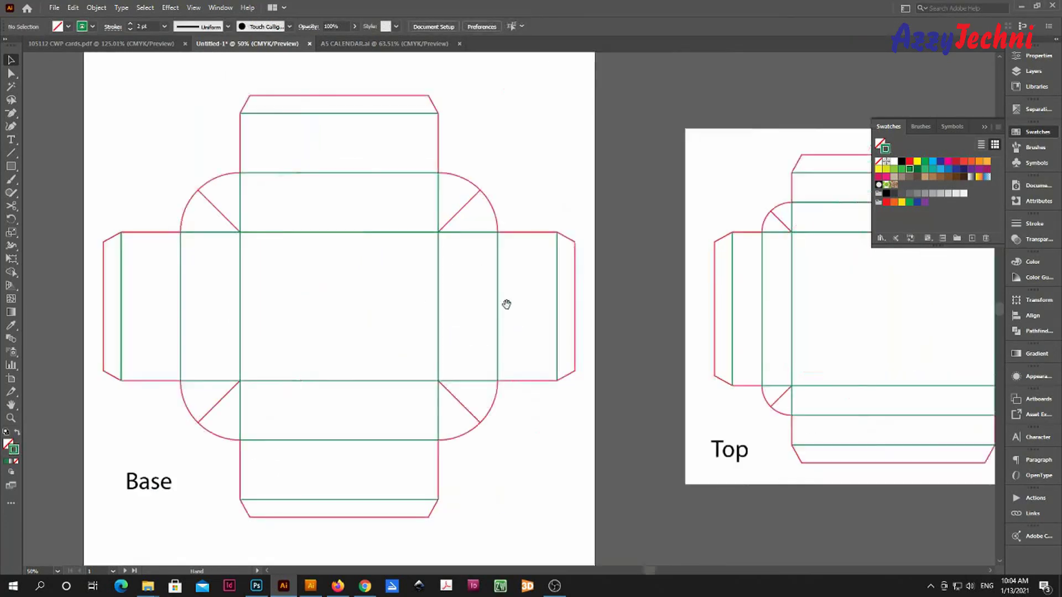
key("ctrl+minus")
scroll(547, 332, "right", 2)
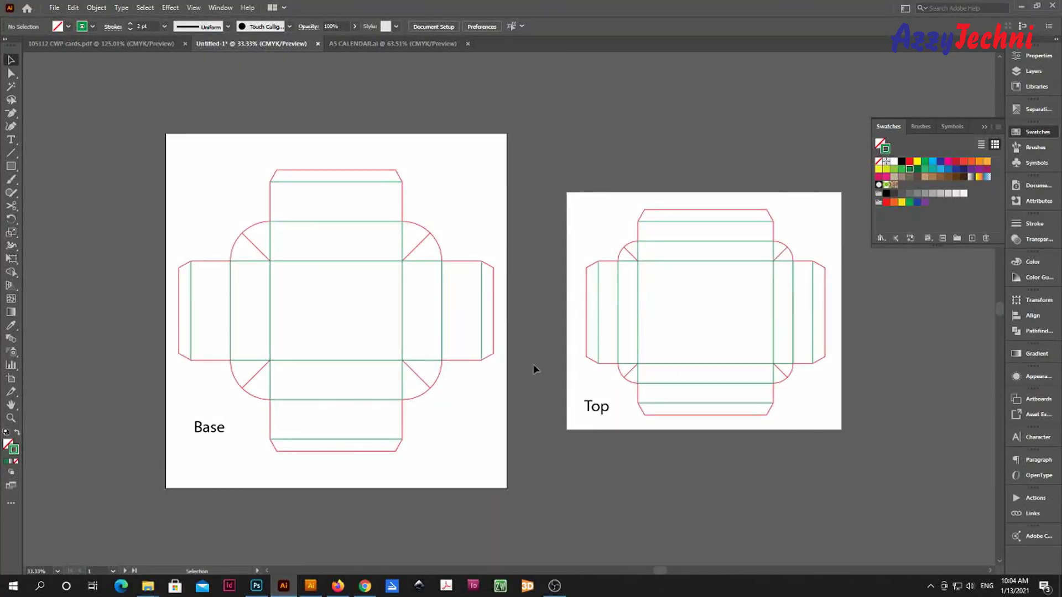
key("z")
left_click_drag(457, 383, 455, 387)
key("v")
mouse_move(524, 429)
left_mouse_down()
mouse_move(483, 436)
mouse_move(544, 445)
mouse_move(520, 449)
left_mouse_up()
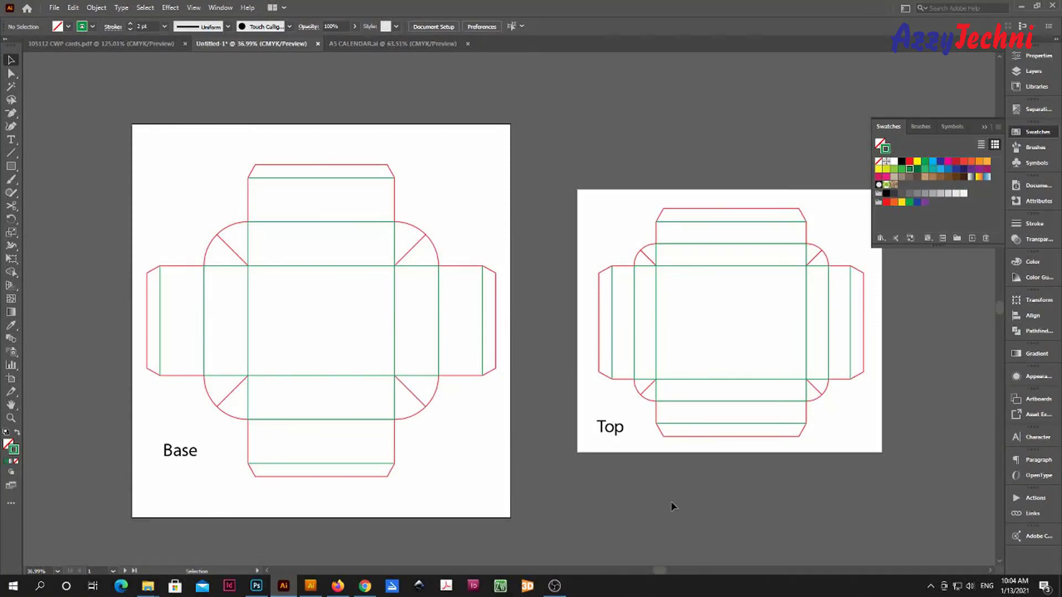